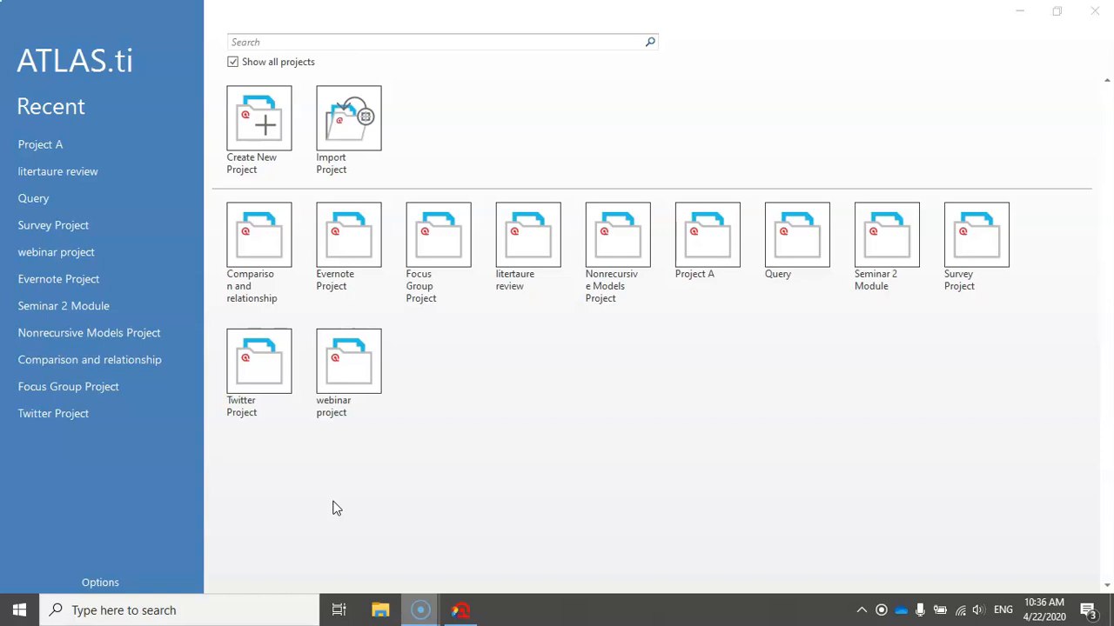
# Step: Open Project A and look over its documents, codes, memos, networks and group categories in the project tree
pyautogui.doubleClick(714, 239)
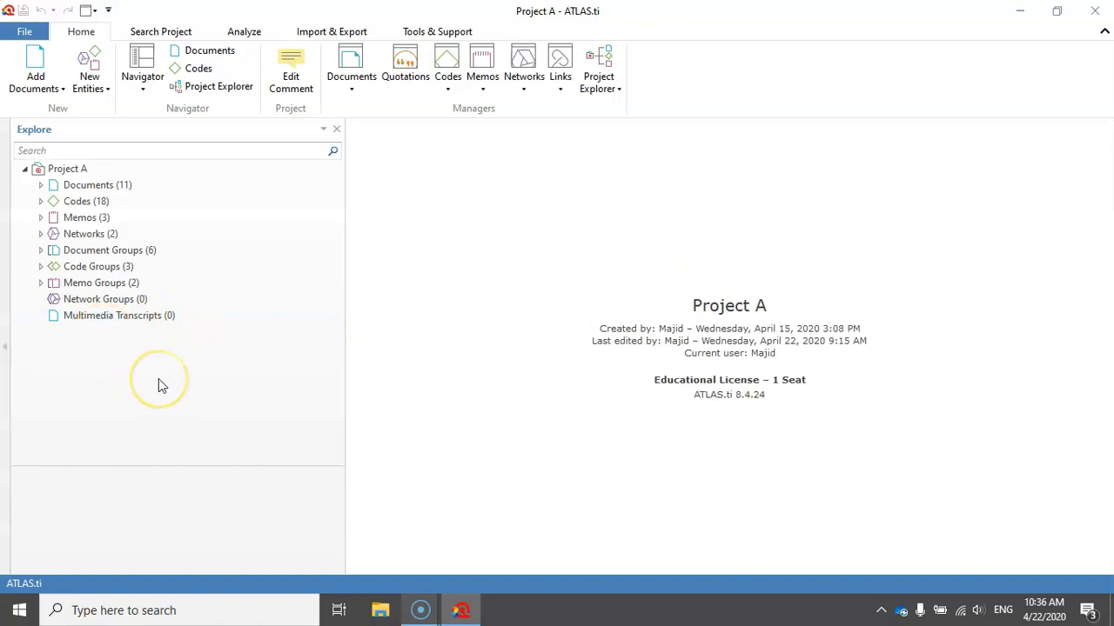
pyautogui.click(57, 184)
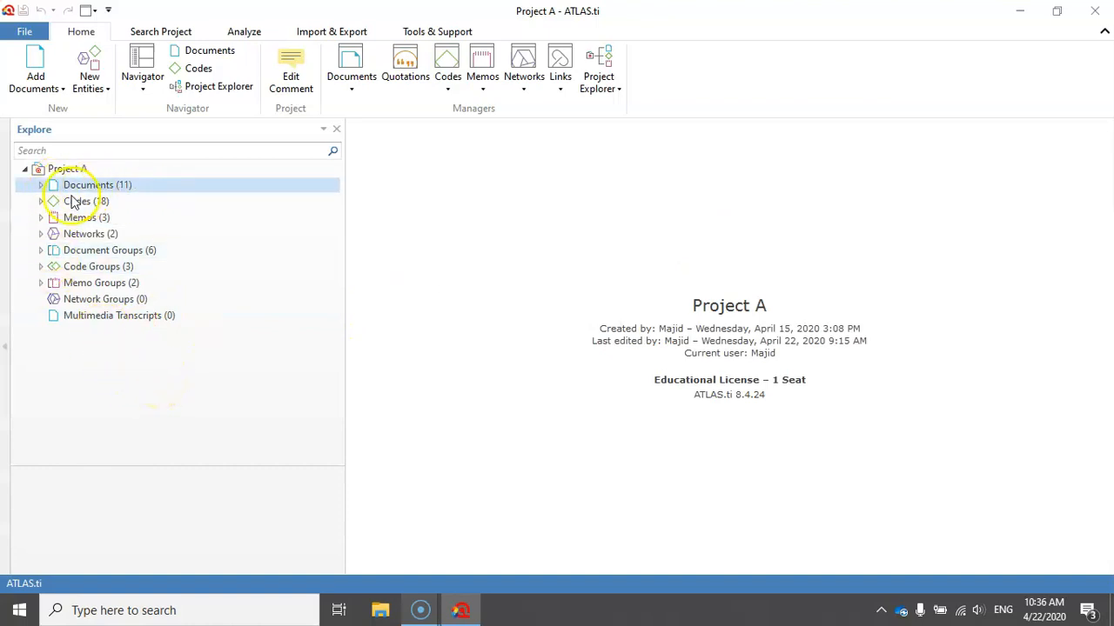
pyautogui.click(74, 201)
pyautogui.click(70, 217)
pyautogui.click(73, 234)
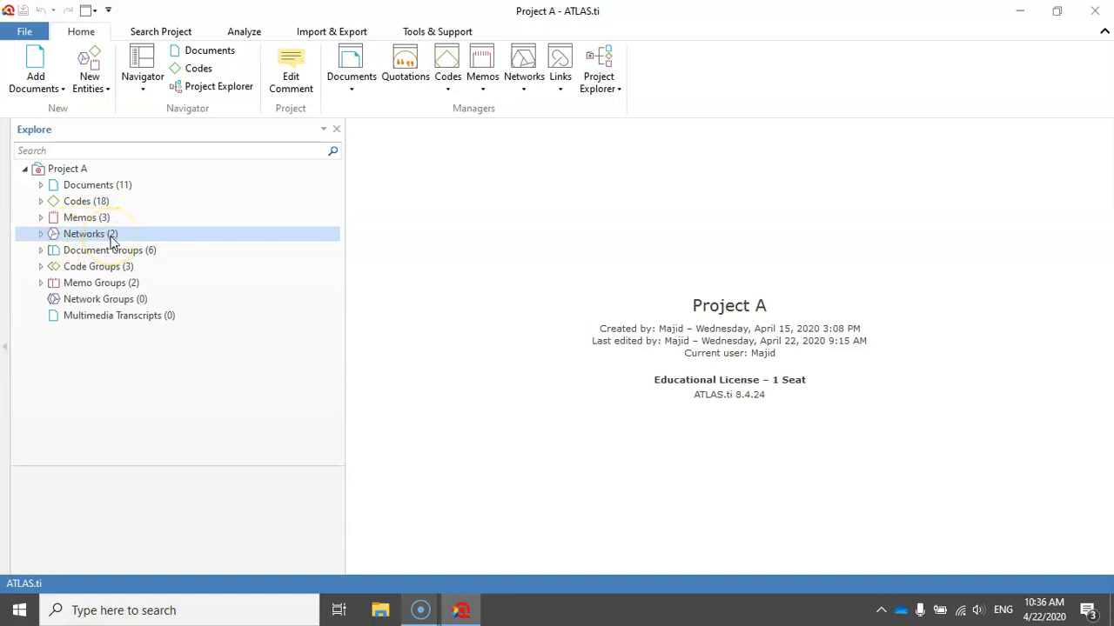
pyautogui.click(112, 250)
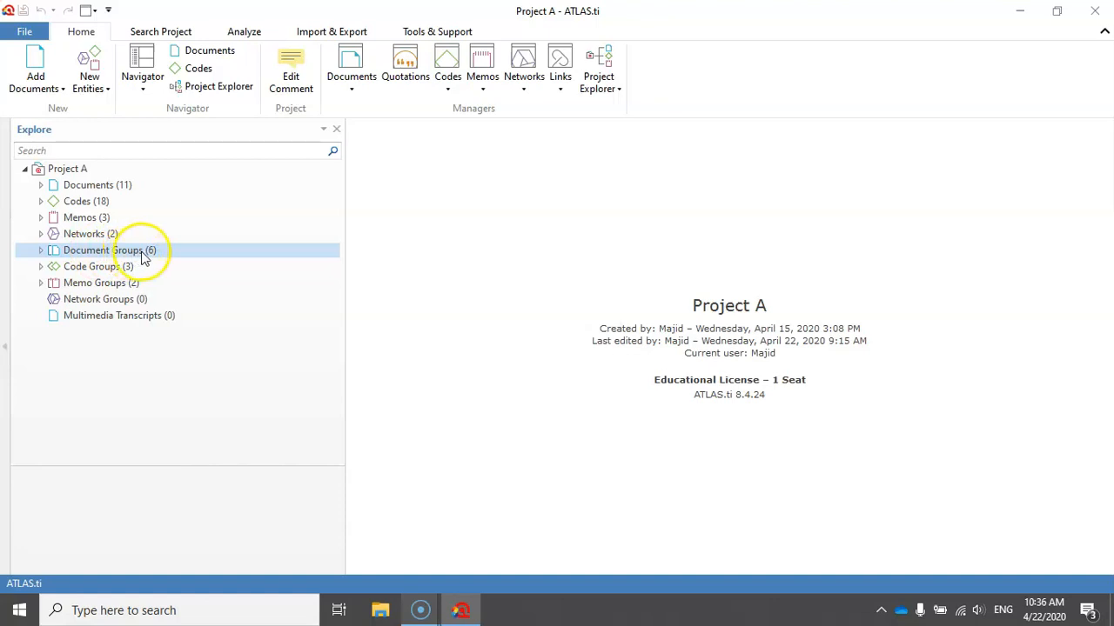
pyautogui.click(76, 267)
pyautogui.click(106, 283)
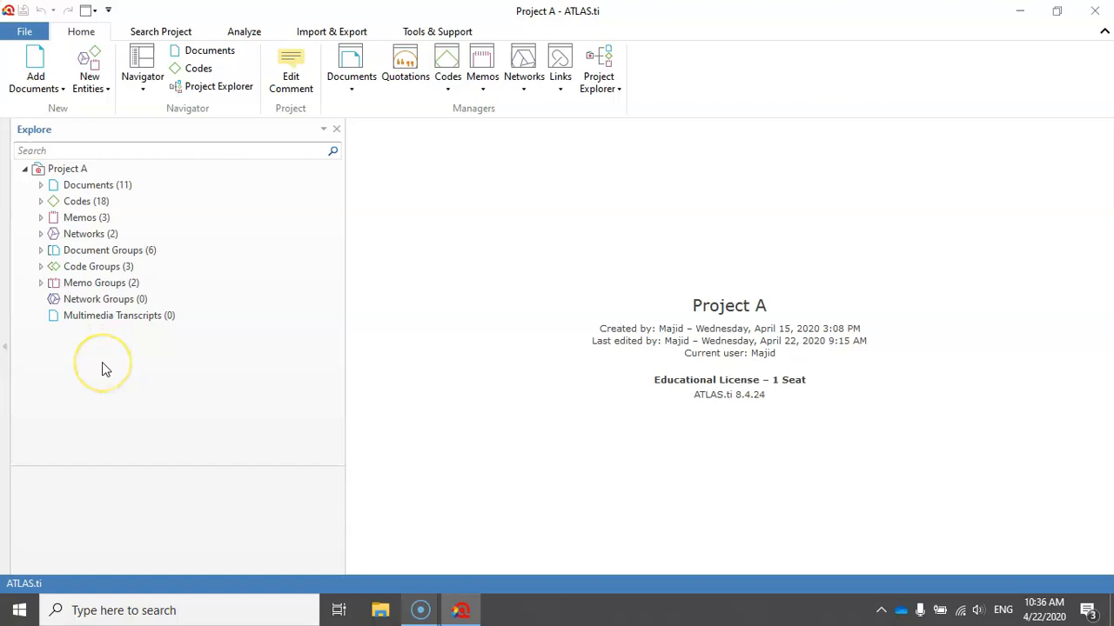
# Step: Create a new network named "net C"
pyautogui.click(92, 90)
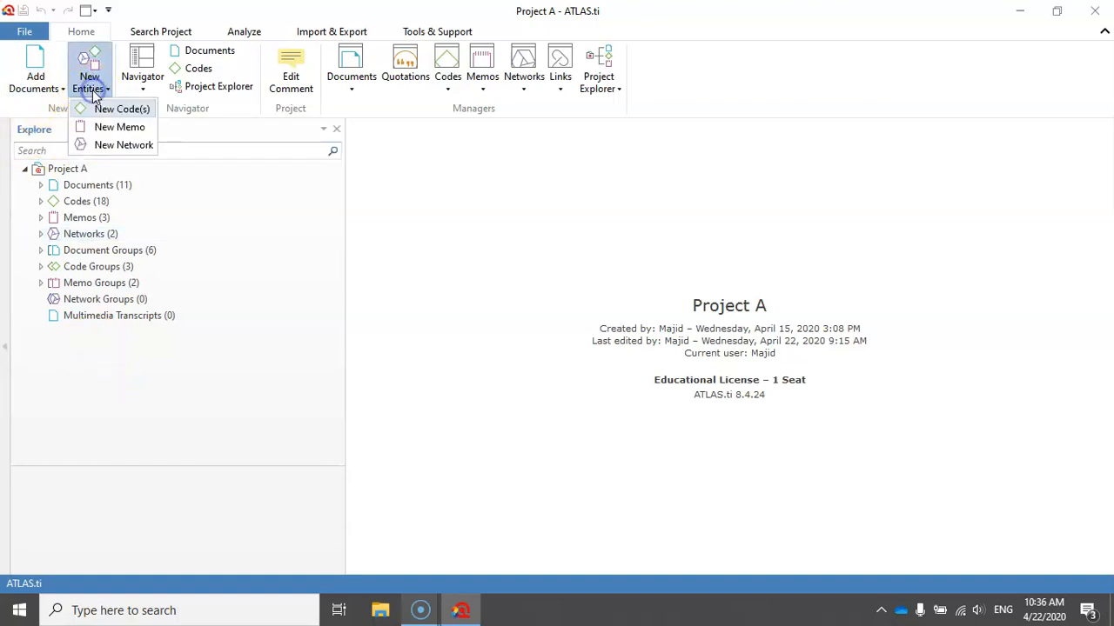
pyautogui.click(113, 146)
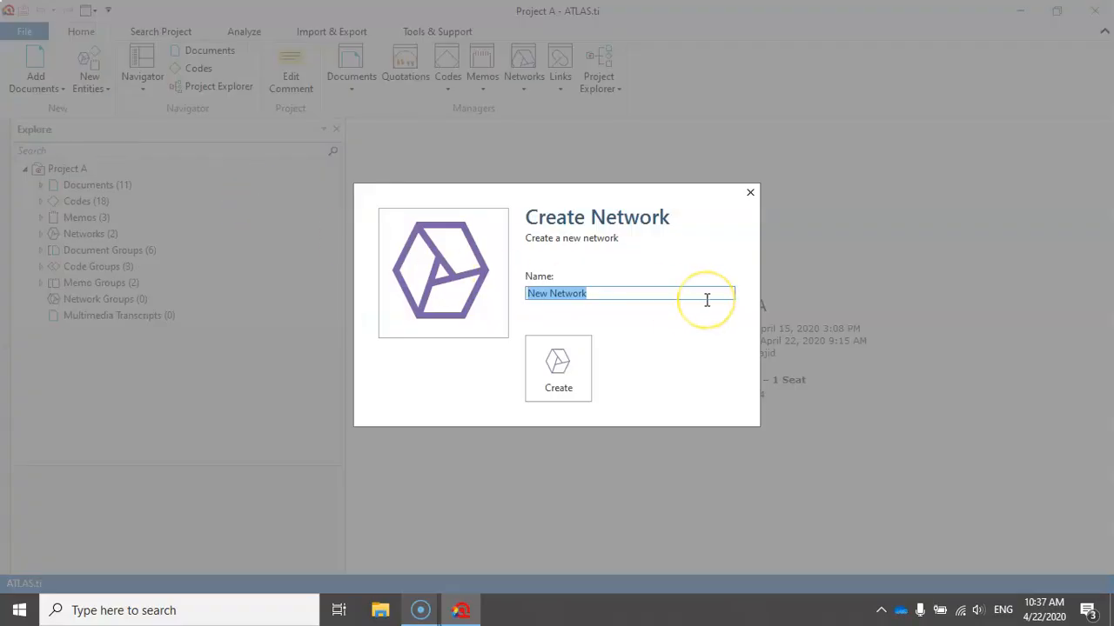
pyautogui.write('net C')
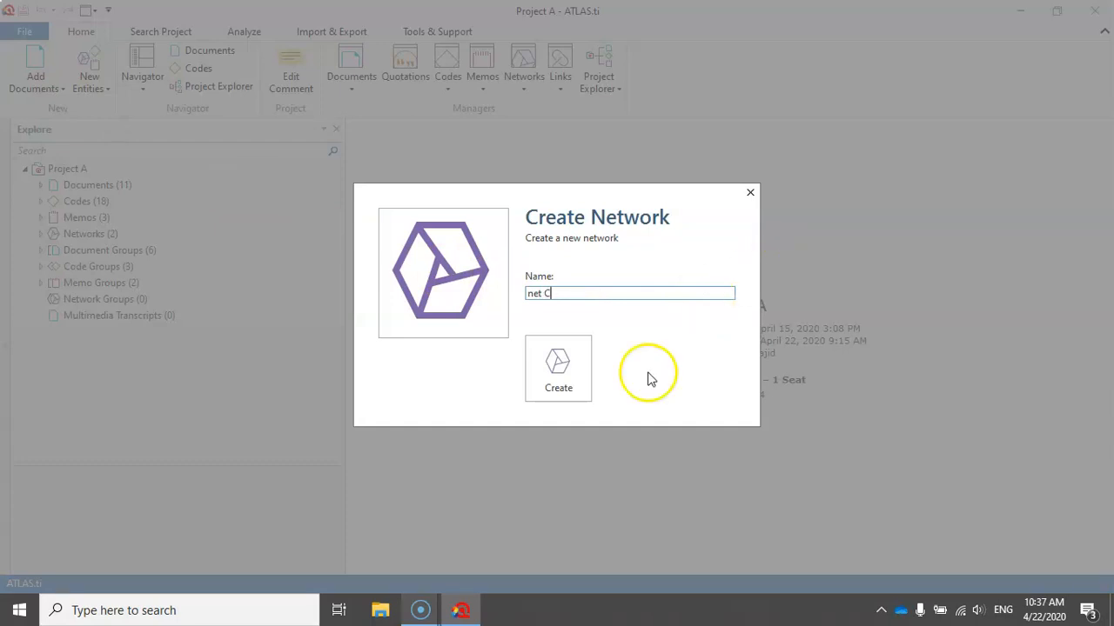
pyautogui.click(576, 366)
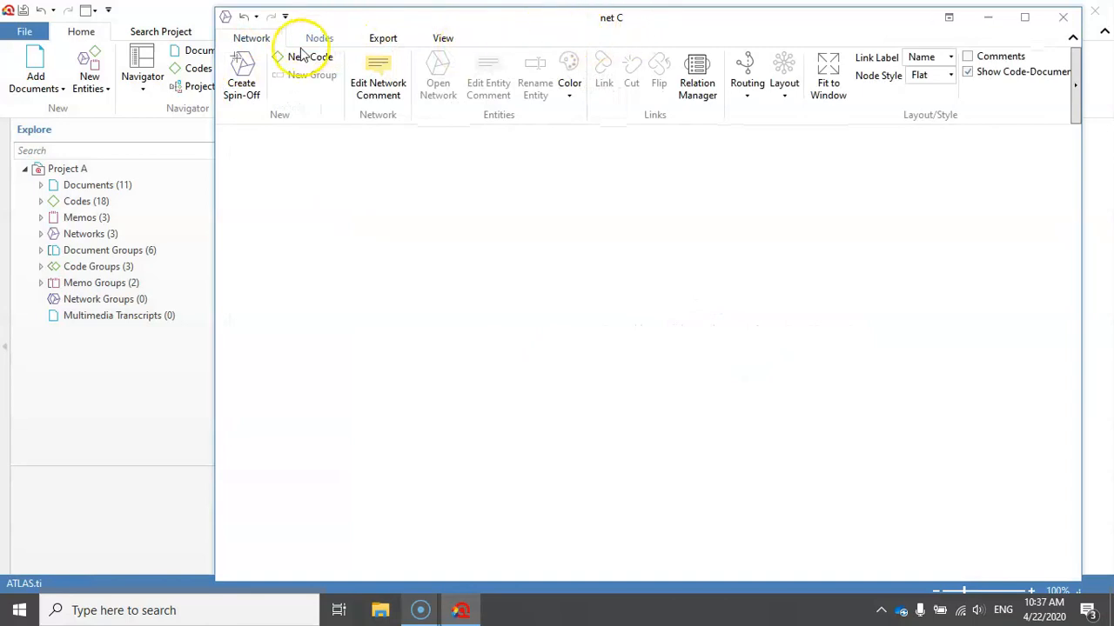
# Step: Add the codes clinic, Goal, success and Support to the net C network, spreading their nodes apart
pyautogui.click(40, 202)
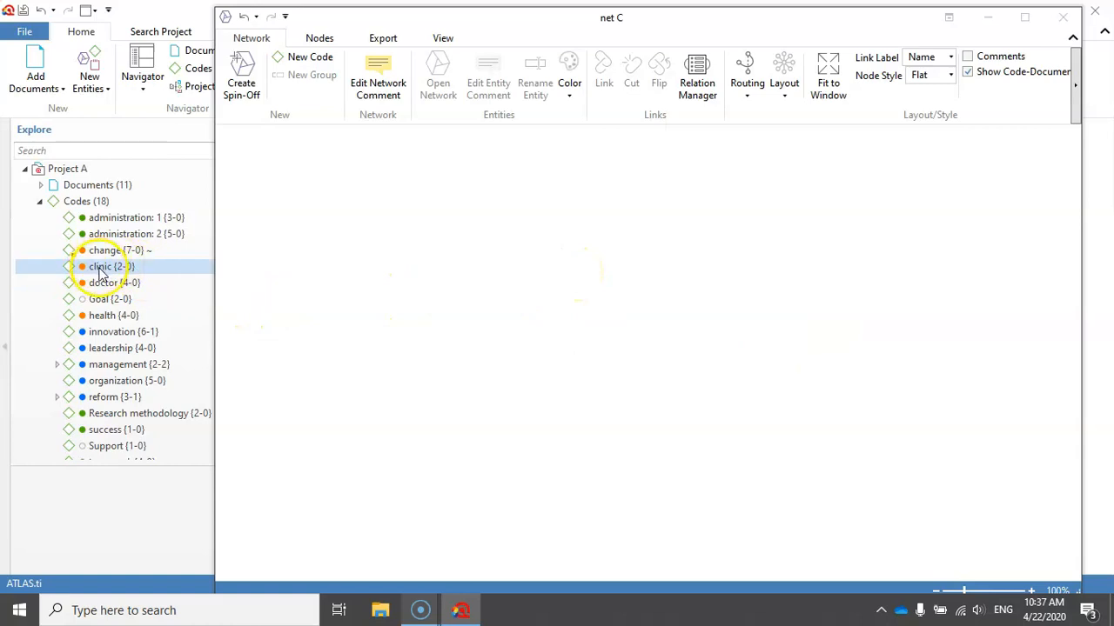
pyautogui.moveTo(98, 272); pyautogui.dragTo(706, 227)
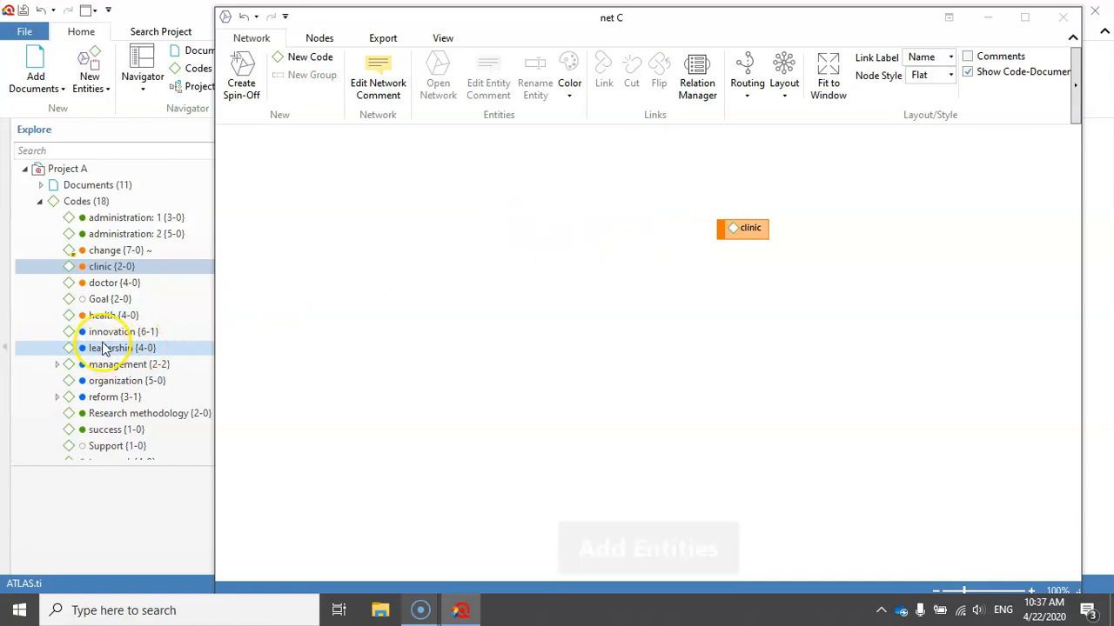
pyautogui.moveTo(130, 298); pyautogui.dragTo(592, 356)
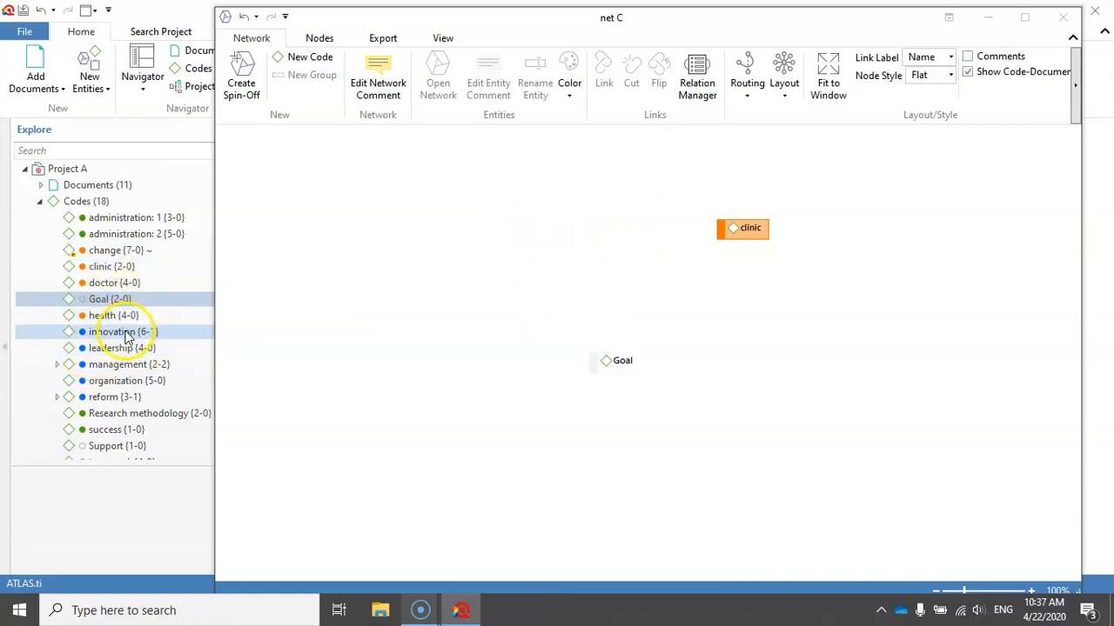
pyautogui.moveTo(113, 430); pyautogui.dragTo(471, 235)
pyautogui.moveTo(99, 451); pyautogui.dragTo(845, 368)
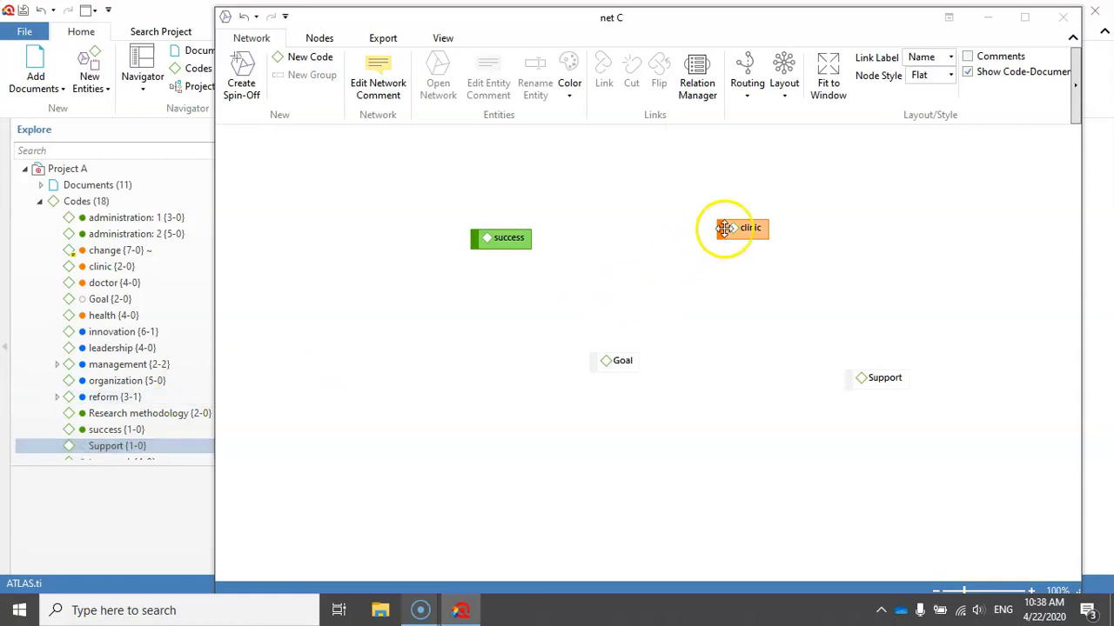
pyautogui.moveTo(726, 229); pyautogui.dragTo(717, 209)
pyautogui.moveTo(616, 352); pyautogui.dragTo(602, 370)
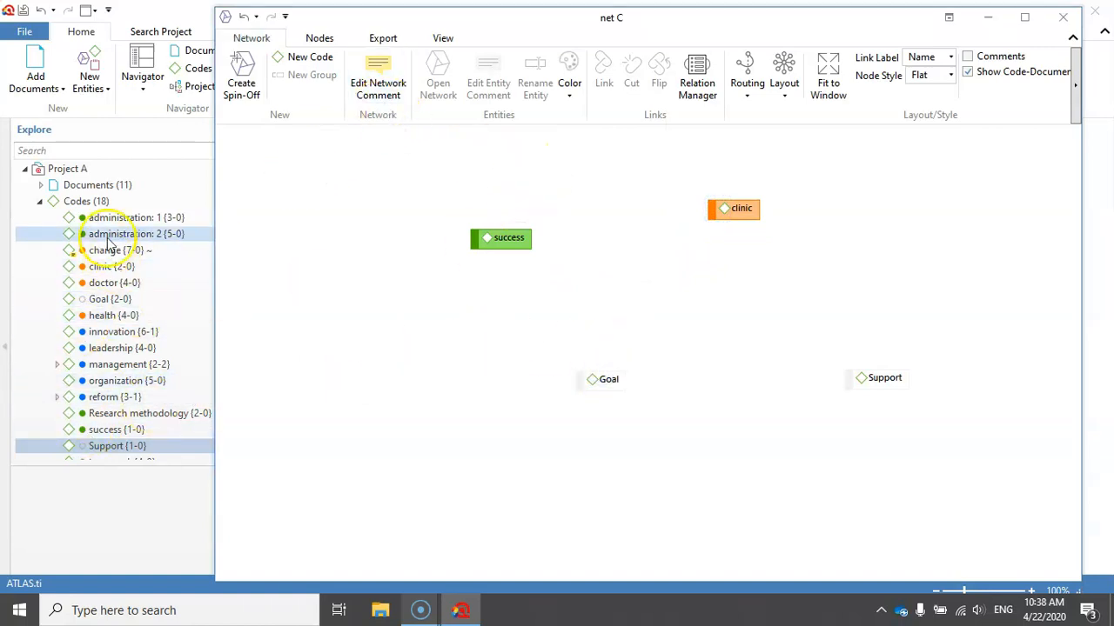
# Step: Show frequencies on the network's nodes and shift the Goal and success nodes slightly downward
pyautogui.click(445, 40)
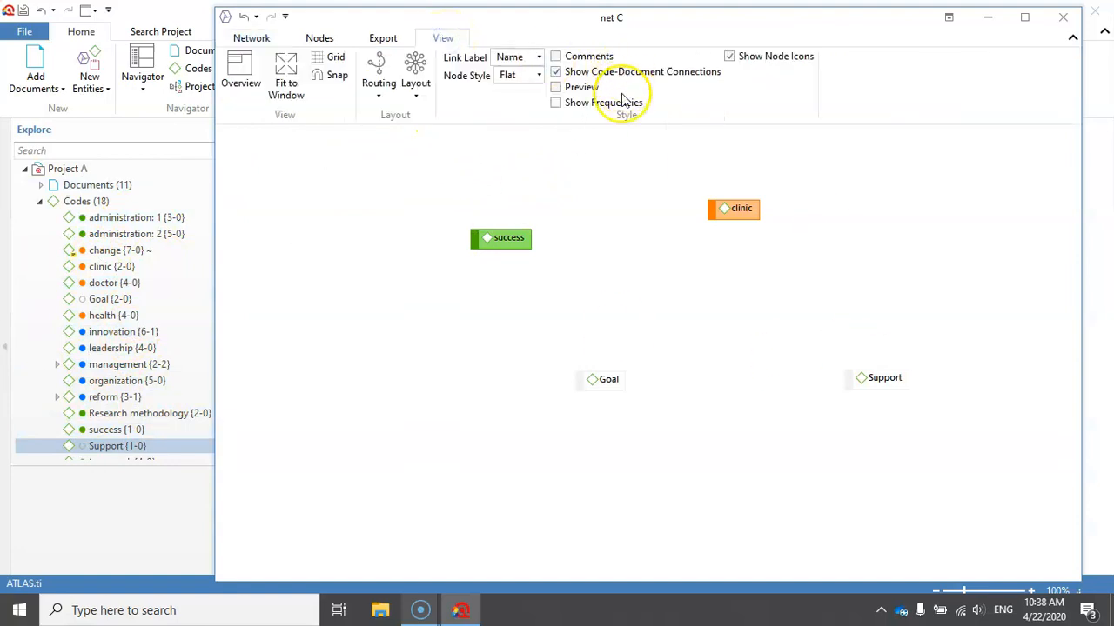
pyautogui.click(556, 104)
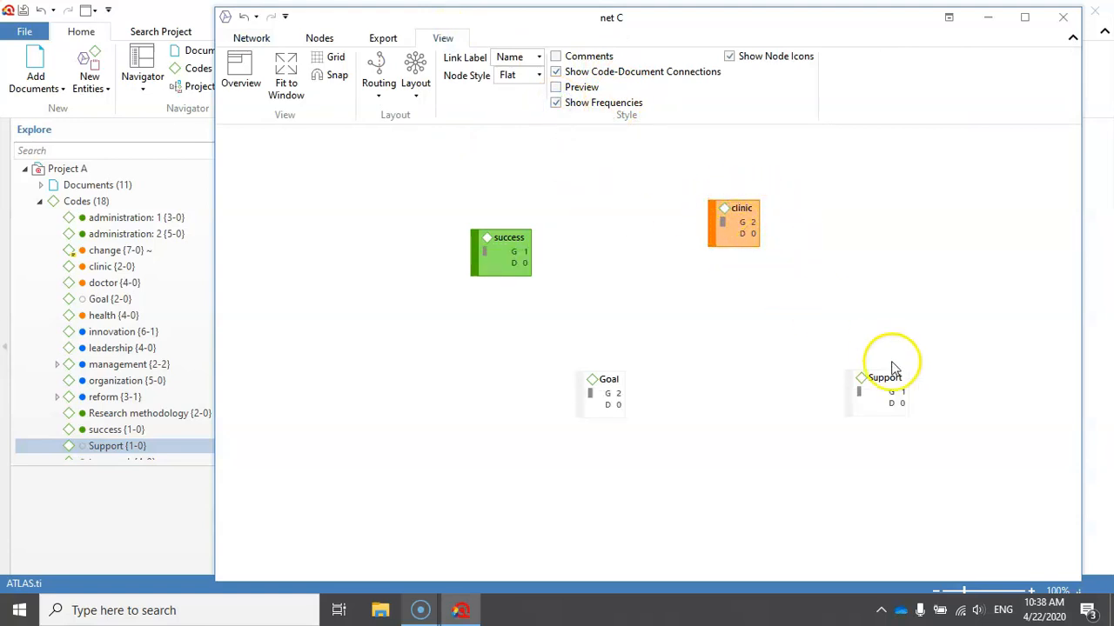
pyautogui.moveTo(609, 407); pyautogui.dragTo(609, 421)
pyautogui.moveTo(529, 276); pyautogui.dragTo(517, 287)
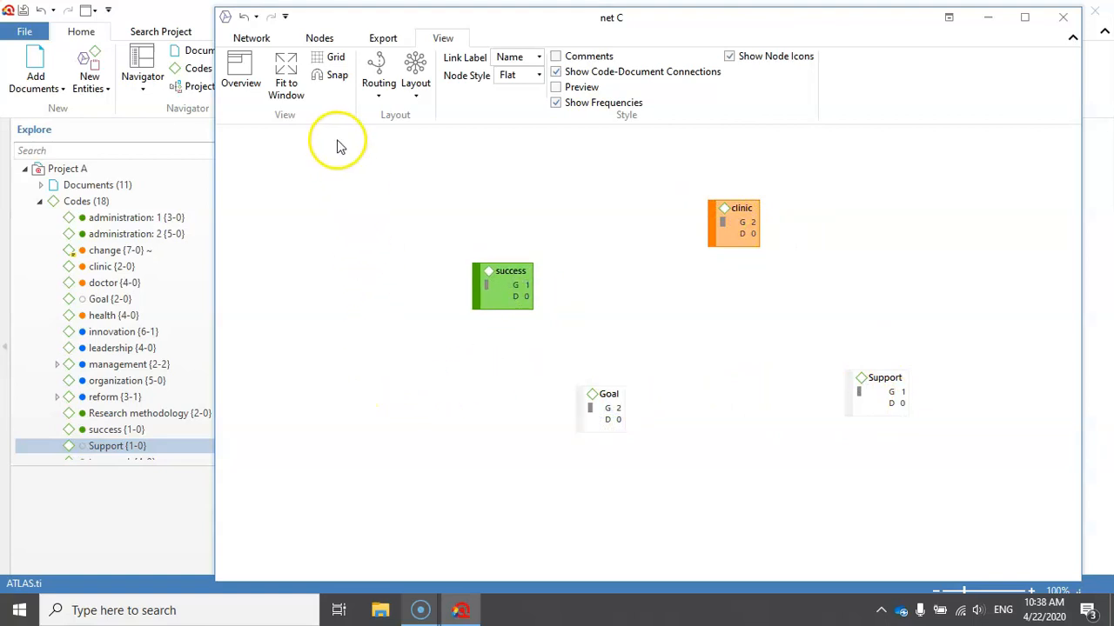
# Step: Create a new code named "process" in the network and place its node above and left of the success node
pyautogui.click(253, 39)
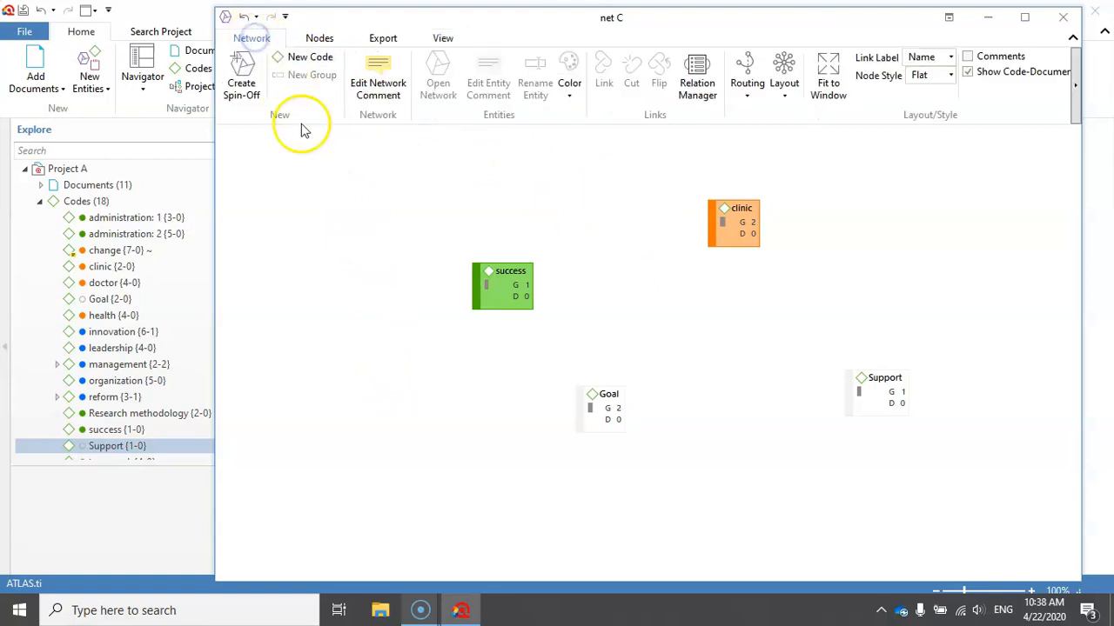
pyautogui.click(301, 61)
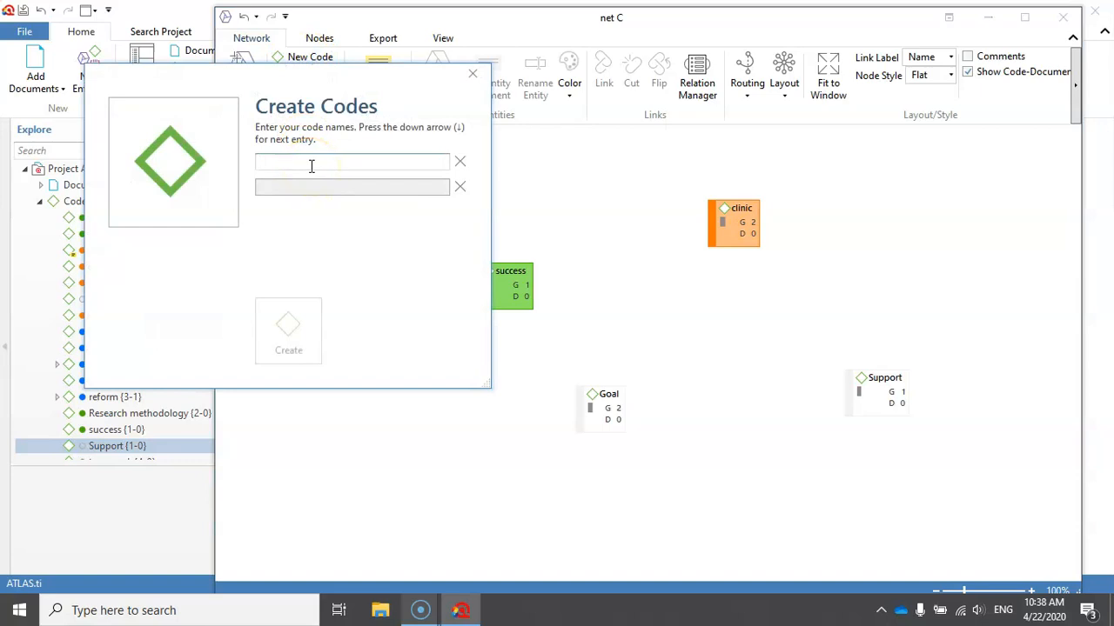
pyautogui.write('process')
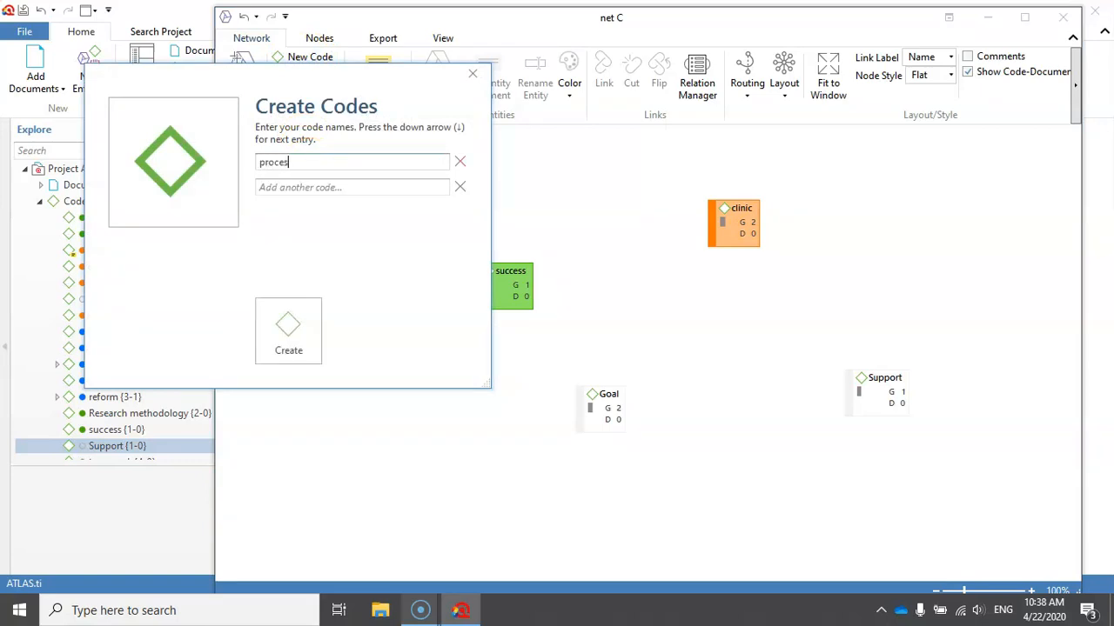
pyautogui.click(290, 333)
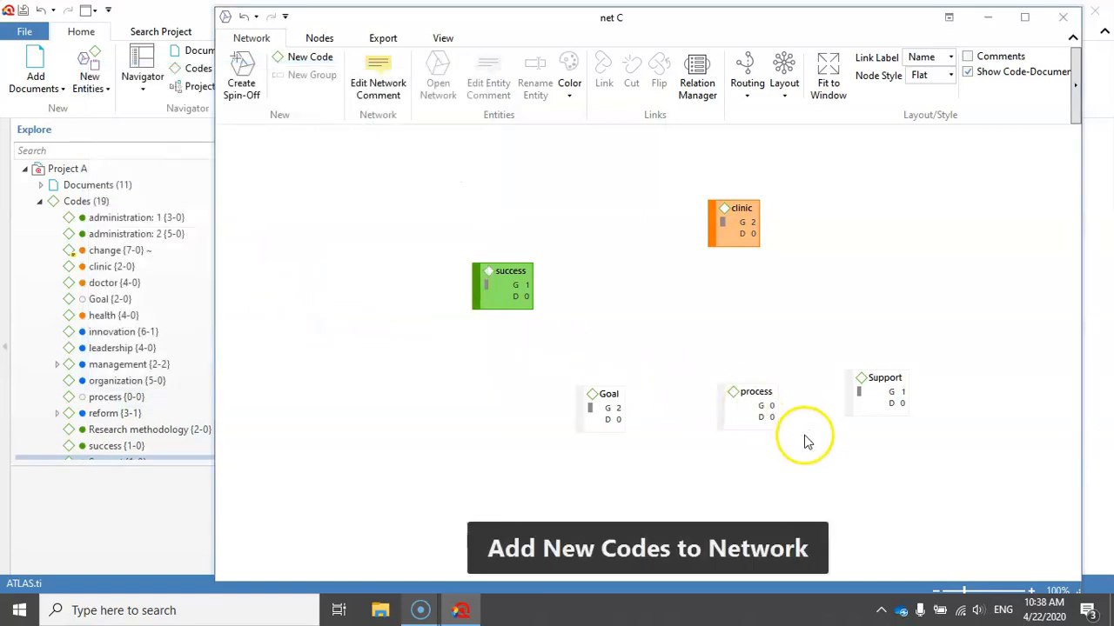
pyautogui.moveTo(760, 410); pyautogui.dragTo(405, 189)
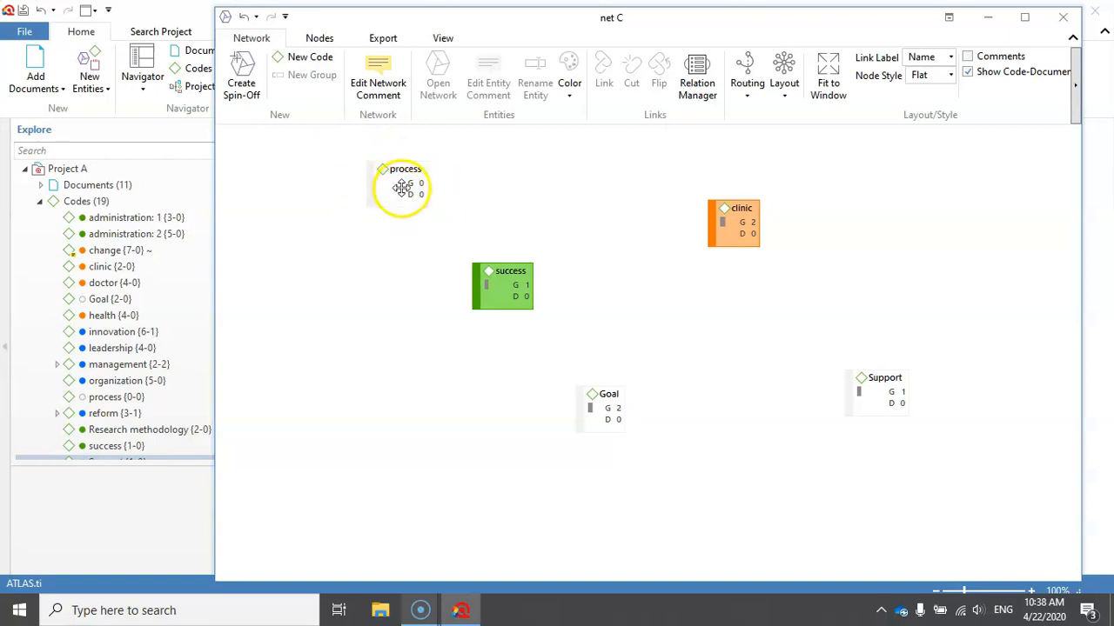
# Step: Line up the Support and Goal nodes in a column beneath the process node, and list the project's existing code groups
pyautogui.click(402, 189)
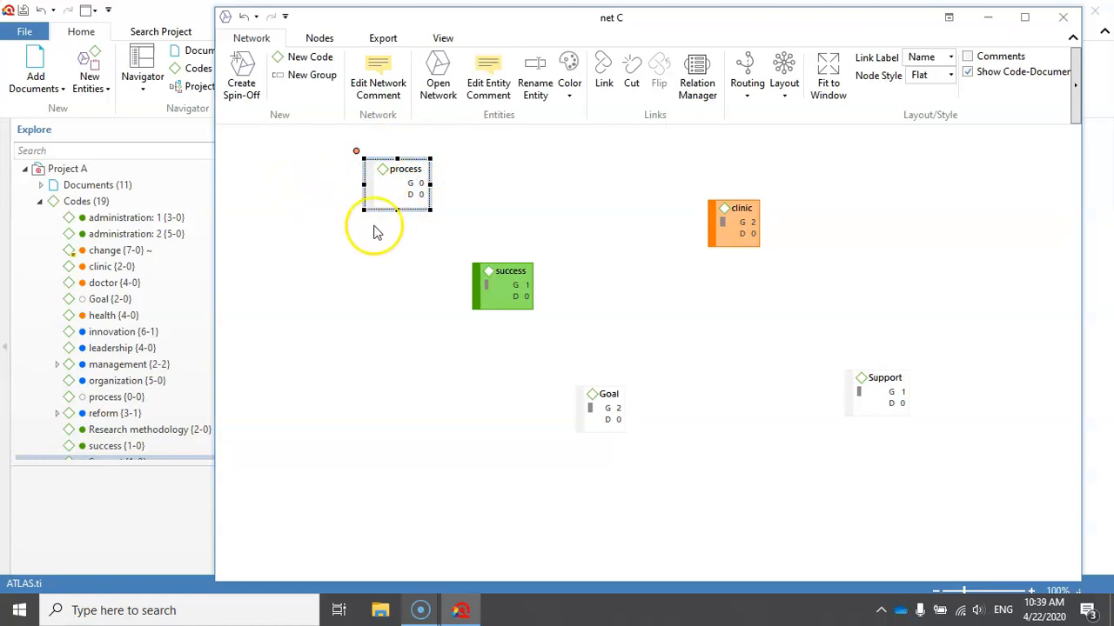
pyautogui.moveTo(603, 407); pyautogui.dragTo(399, 340)
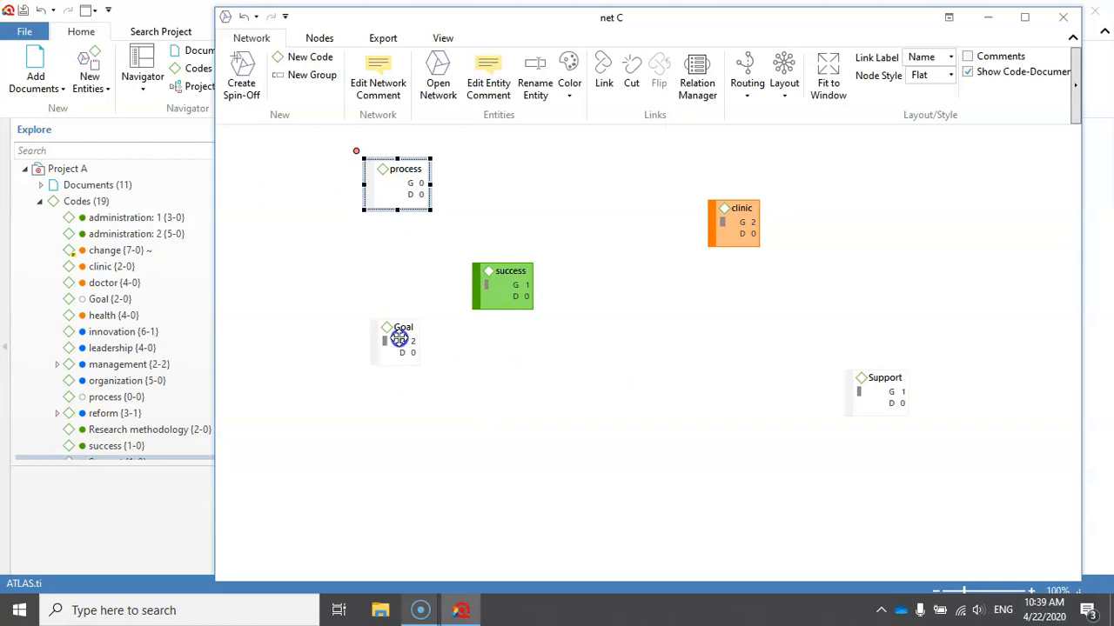
pyautogui.click(40, 201)
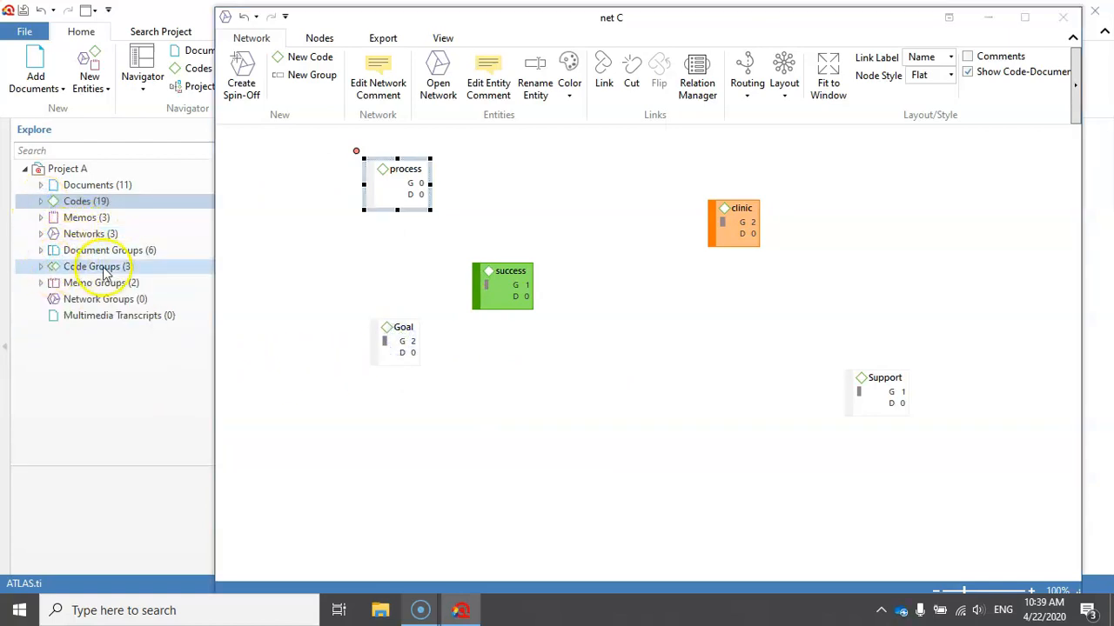
pyautogui.click(39, 267)
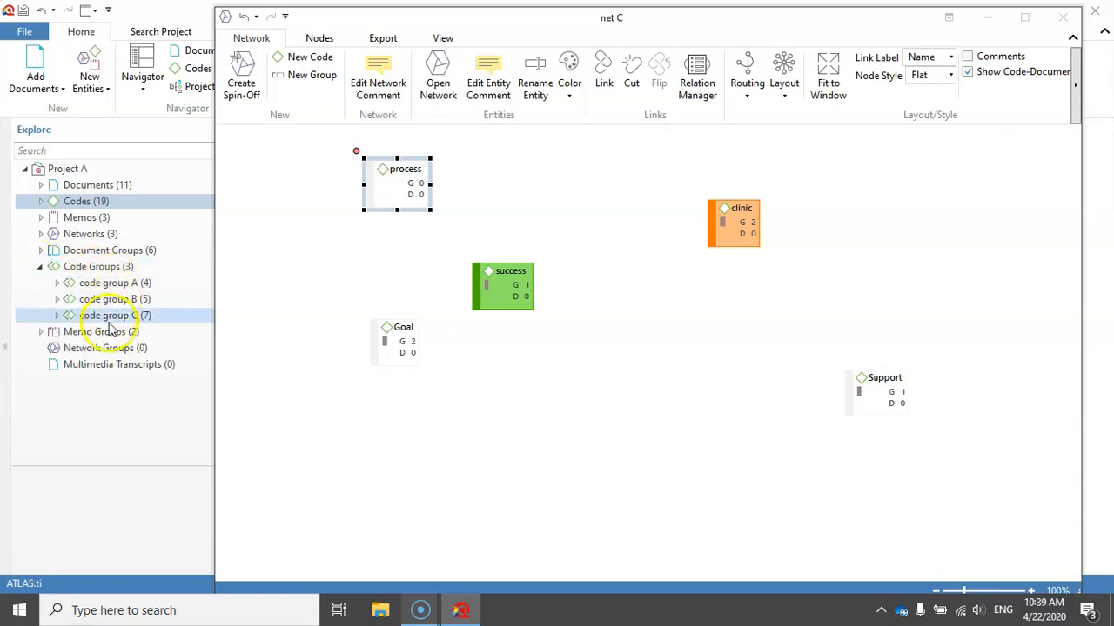
pyautogui.moveTo(894, 397); pyautogui.dragTo(406, 264)
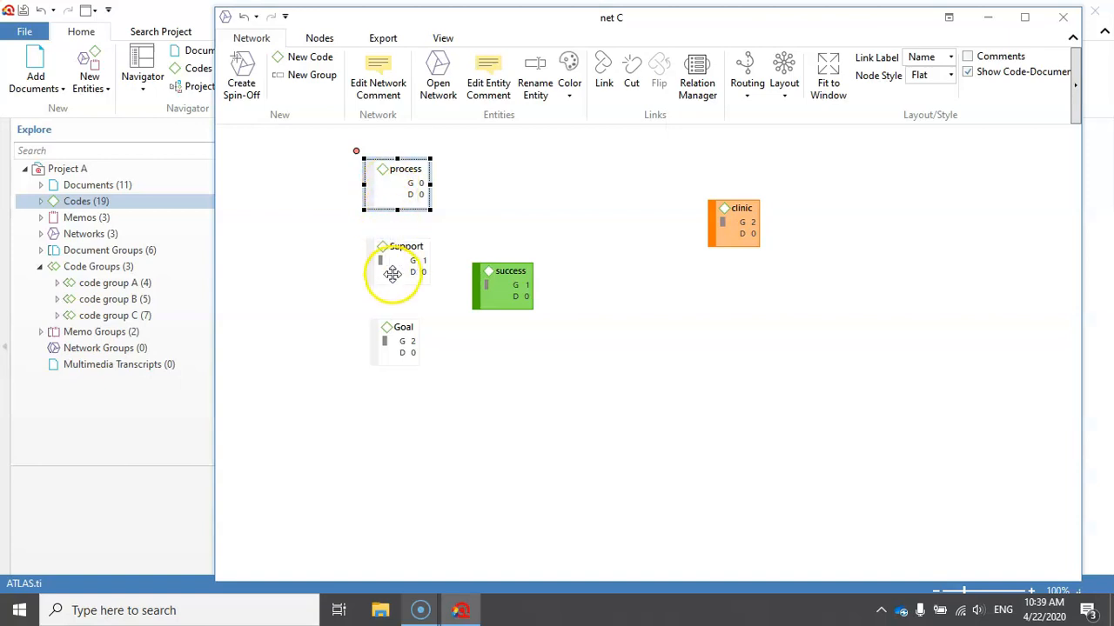
# Step: Create a code group named "code group D" from the process, Support and Goal nodes
pyautogui.keyDown('ctrl'); pyautogui.click(395, 259); pyautogui.keyUp('ctrl')
pyautogui.keyDown('ctrl'); pyautogui.click(396, 330); pyautogui.keyUp('ctrl')
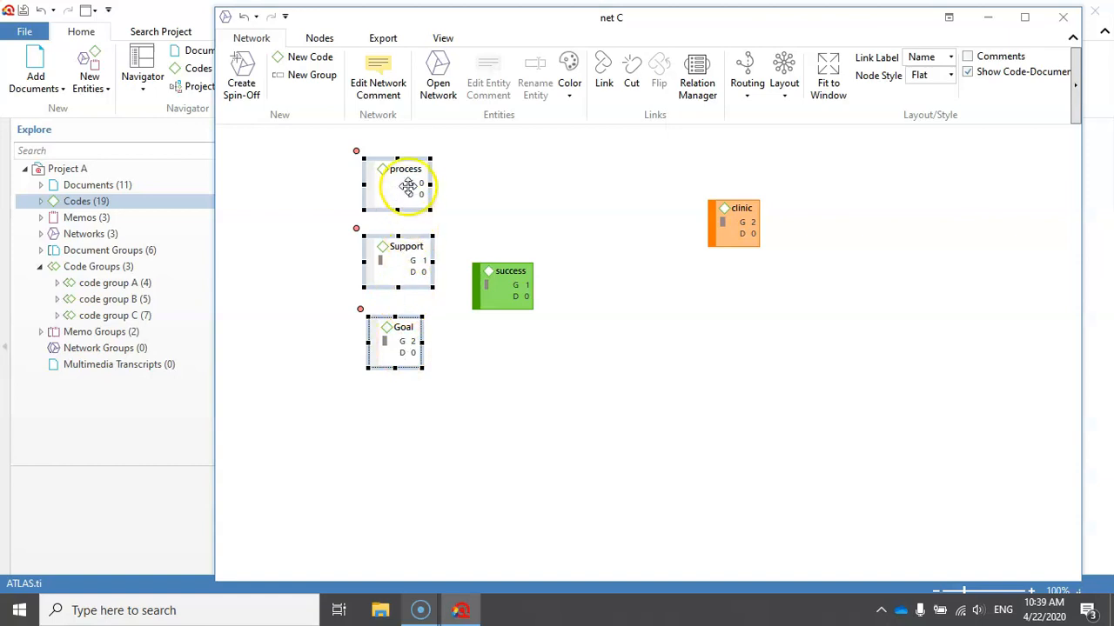
pyautogui.click(313, 75)
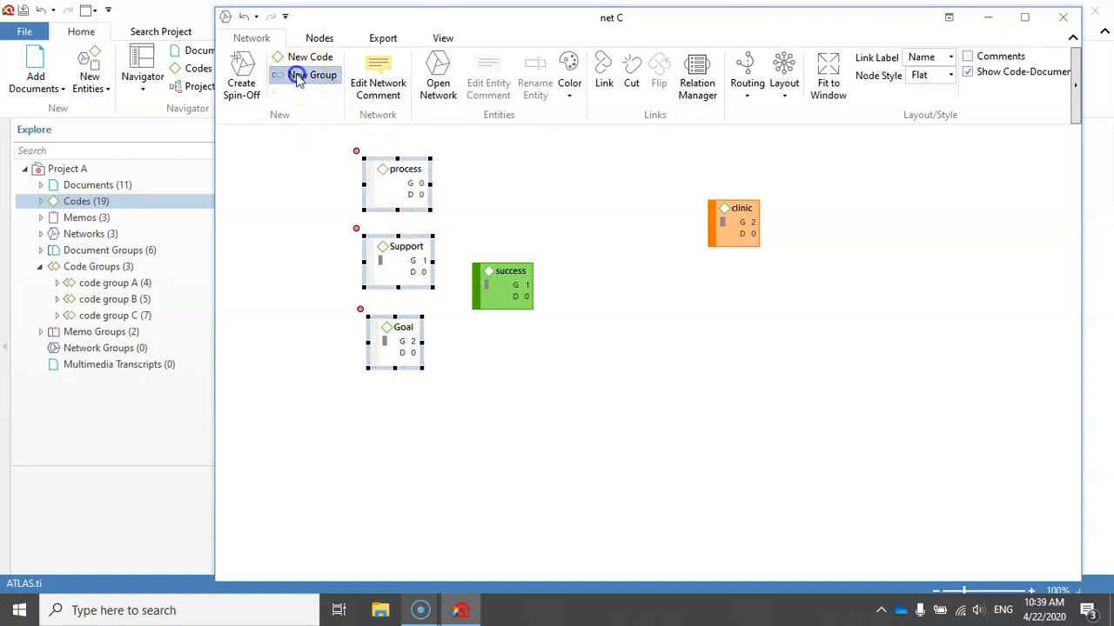
pyautogui.click(658, 299)
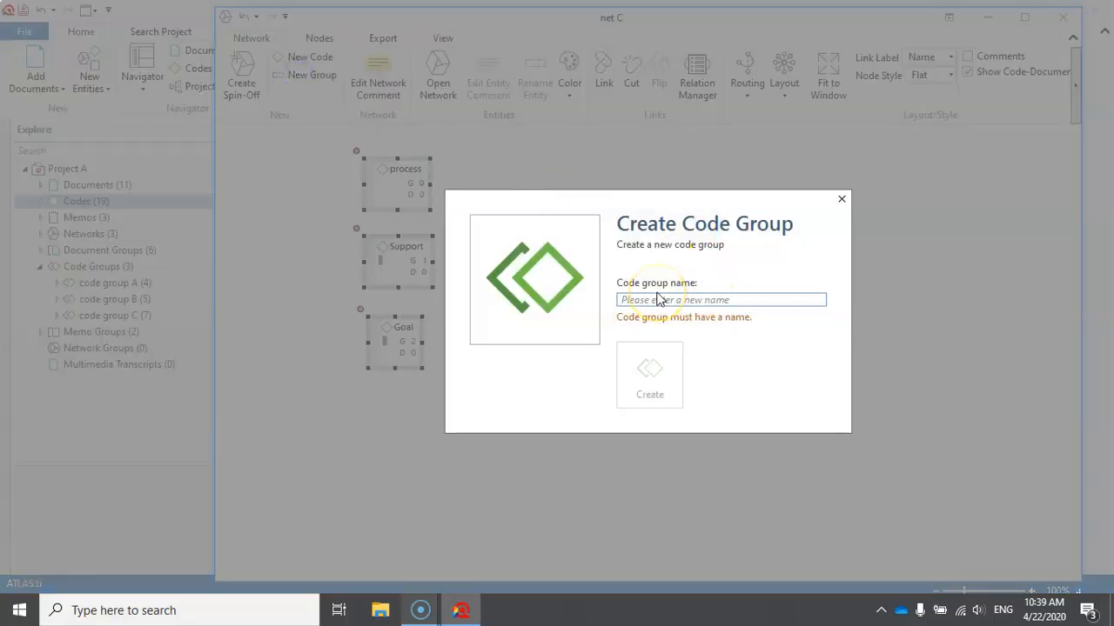
pyautogui.write('code group D')
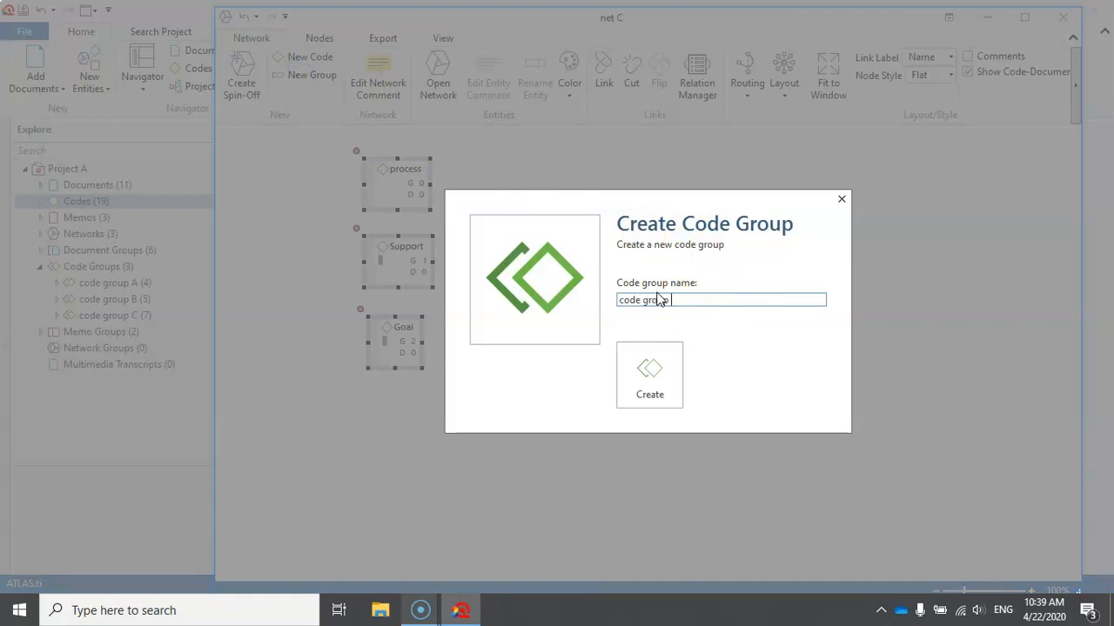
pyautogui.click(658, 374)
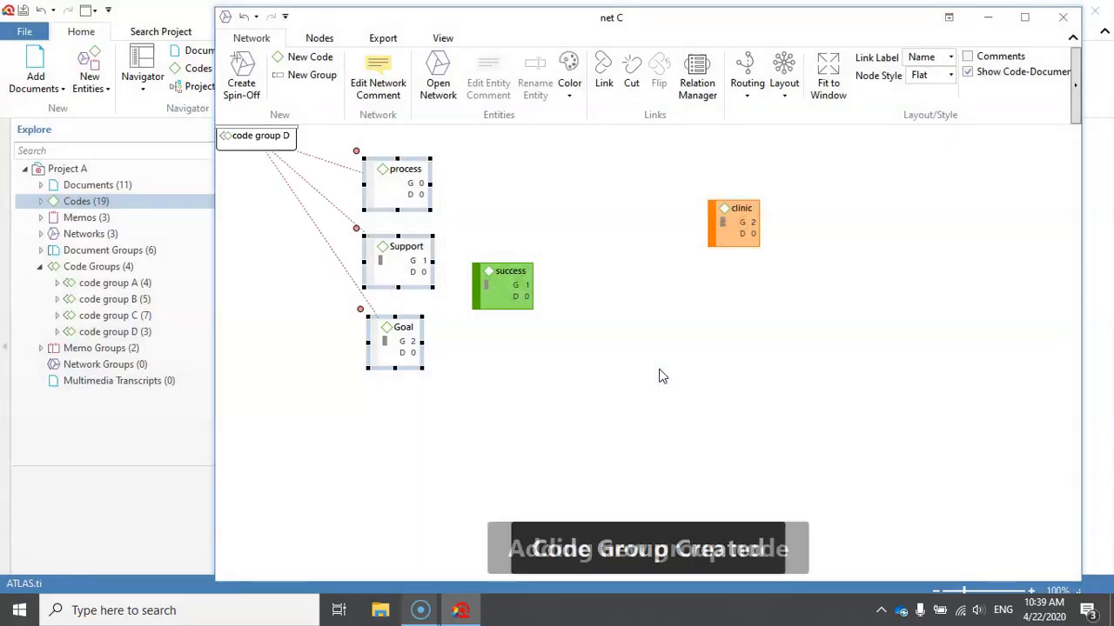
# Step: Expand code group D in the project tree and check which codes it contains
pyautogui.click(246, 149)
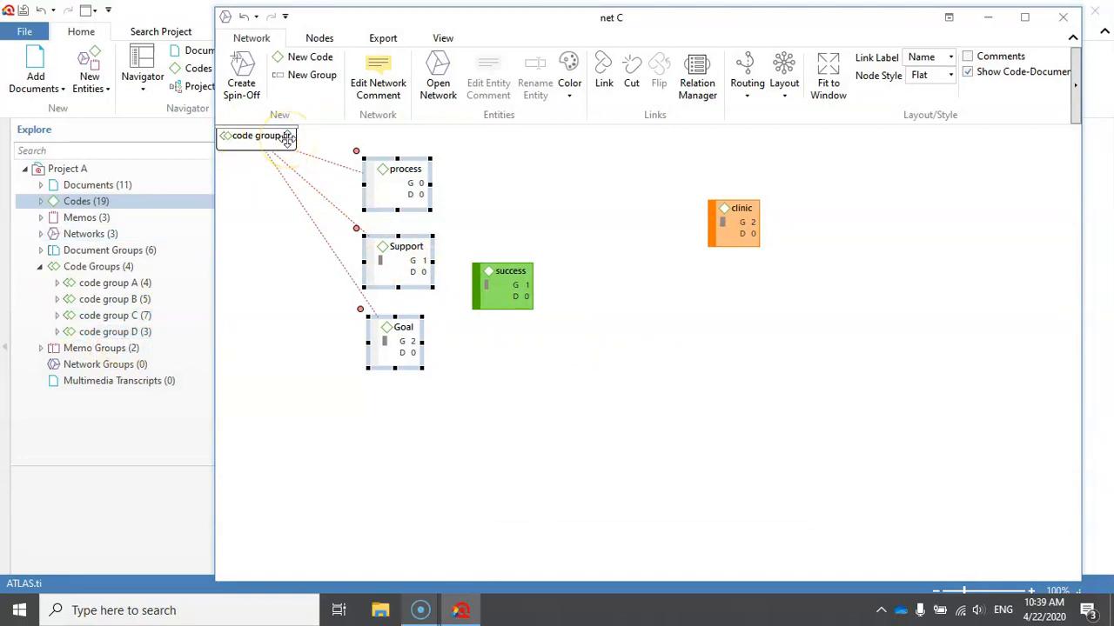
pyautogui.click(57, 332)
pyautogui.click(130, 349)
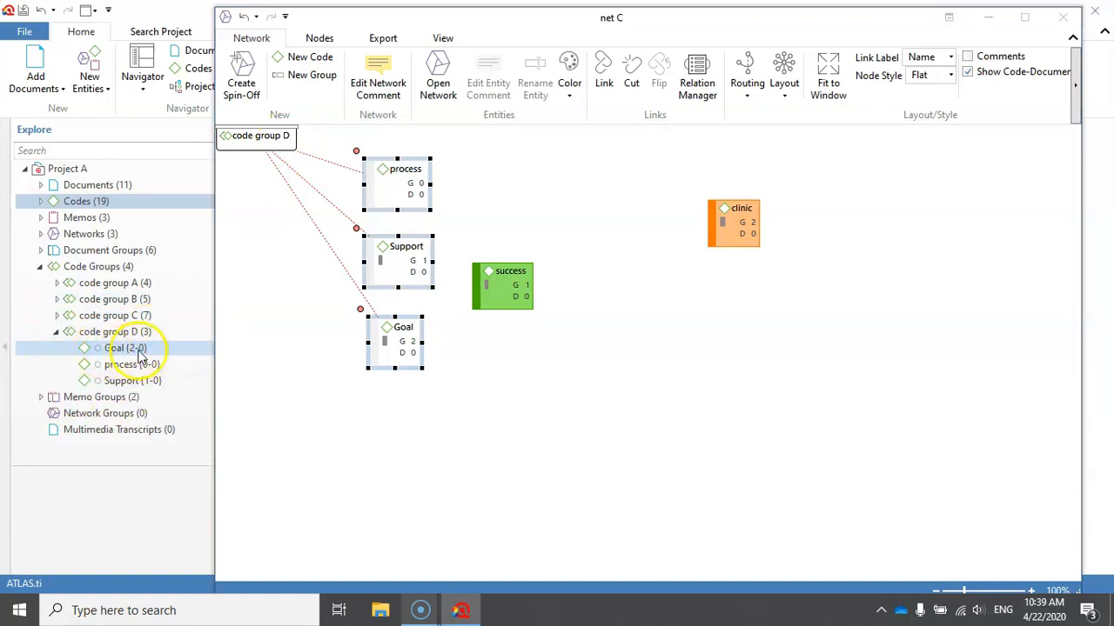
pyautogui.click(126, 365)
pyautogui.click(120, 383)
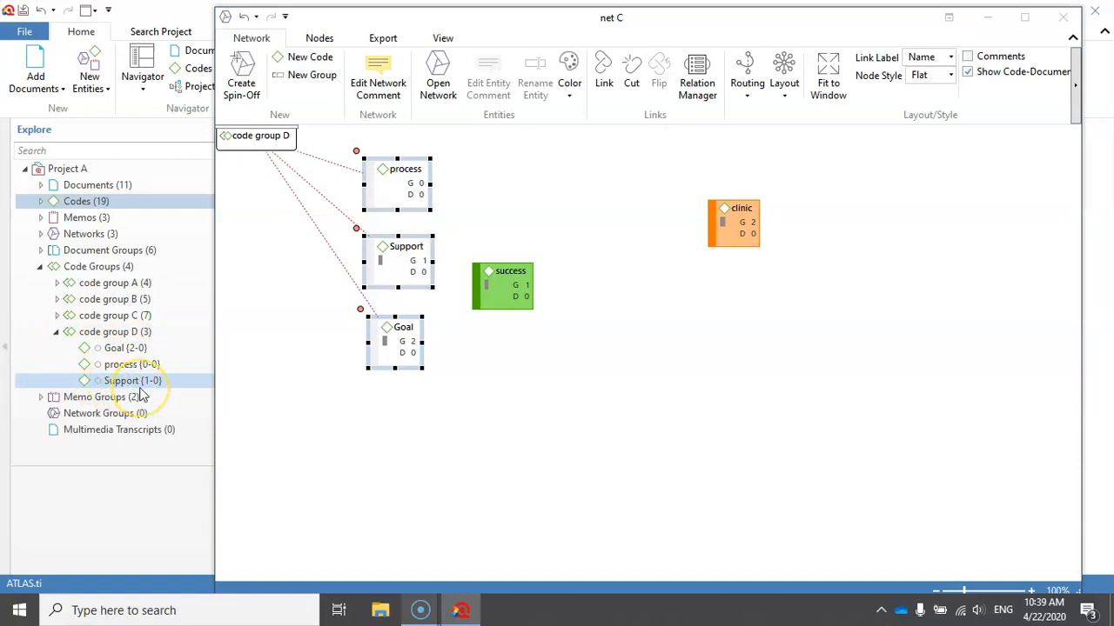
# Step: Remove the code group D node from the network, keeping its codes, and check that the group remains in the project tree
pyautogui.click(120, 336)
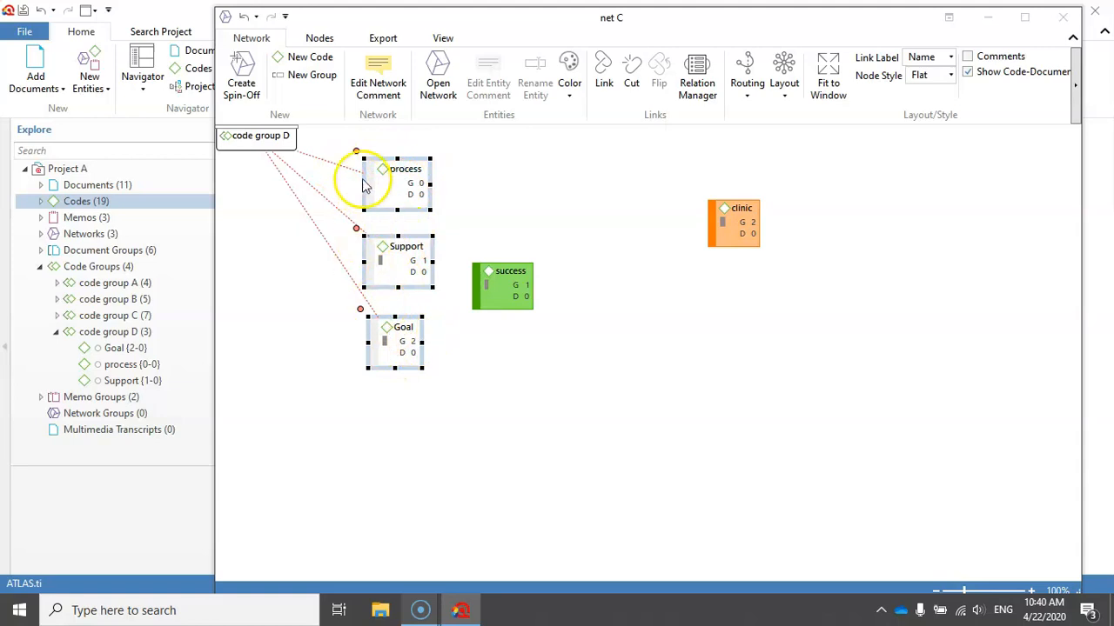
pyautogui.click(249, 139)
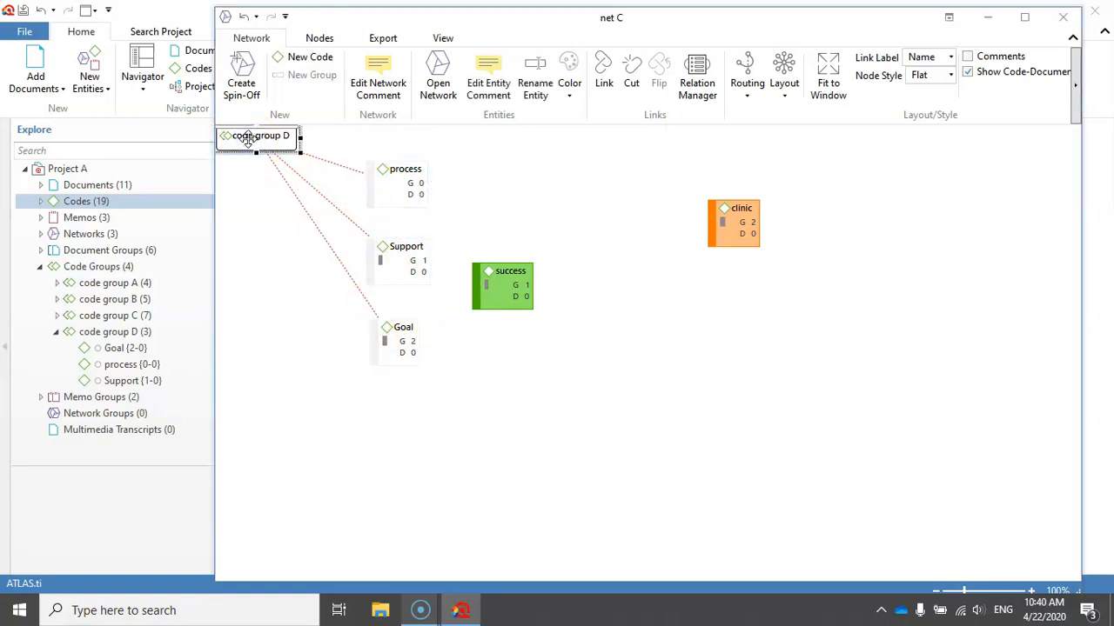
pyautogui.click(249, 138)
pyautogui.rightClick(259, 137)
pyautogui.click(241, 141)
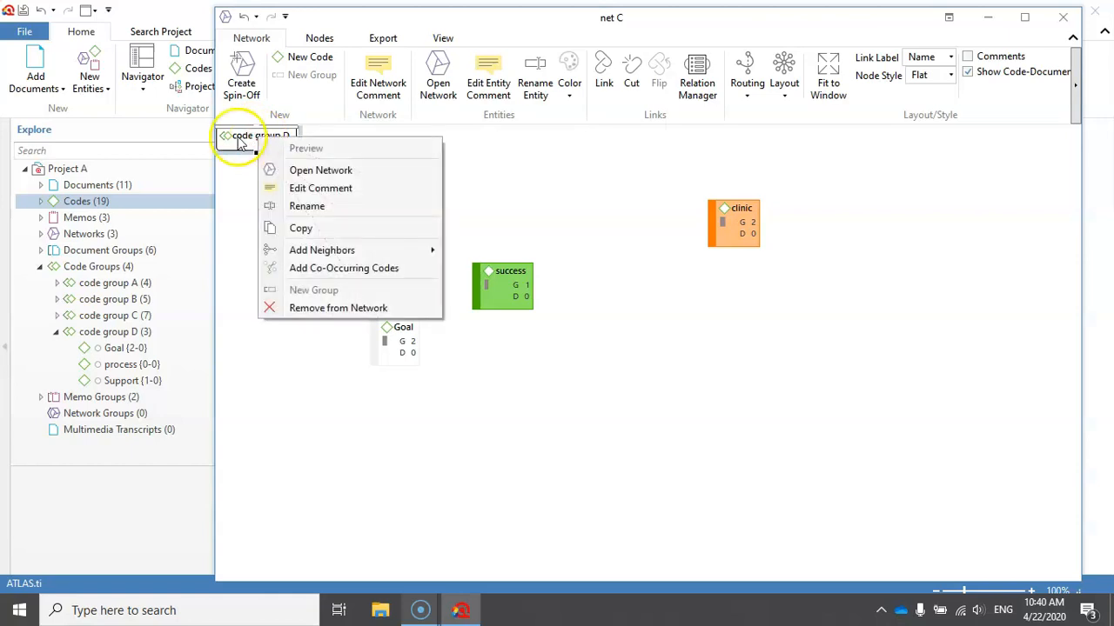
pyautogui.click(348, 309)
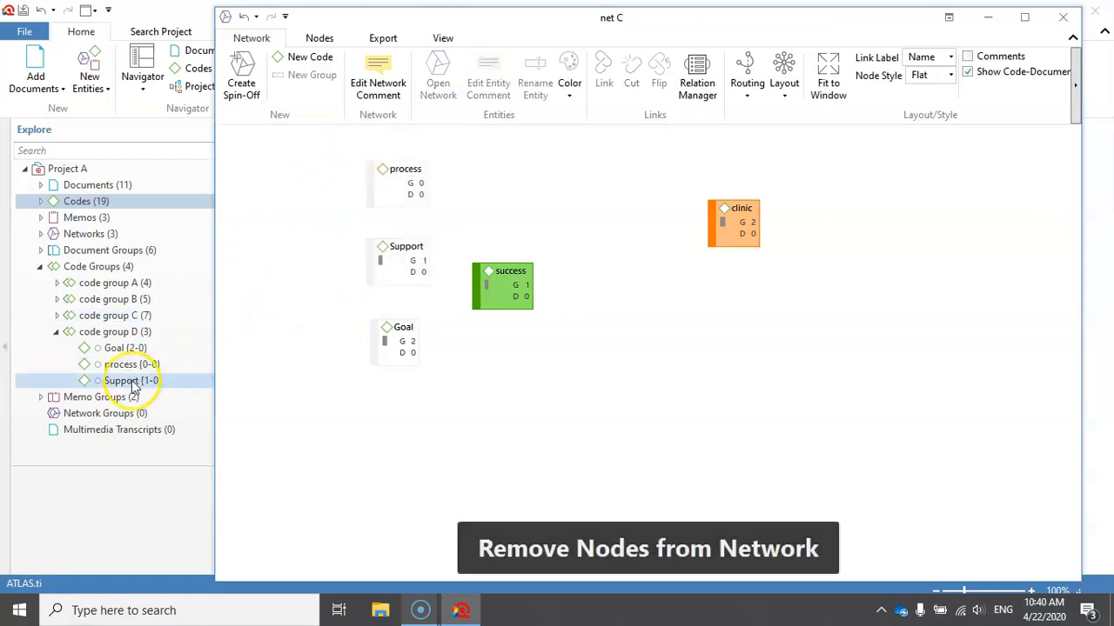
pyautogui.click(111, 332)
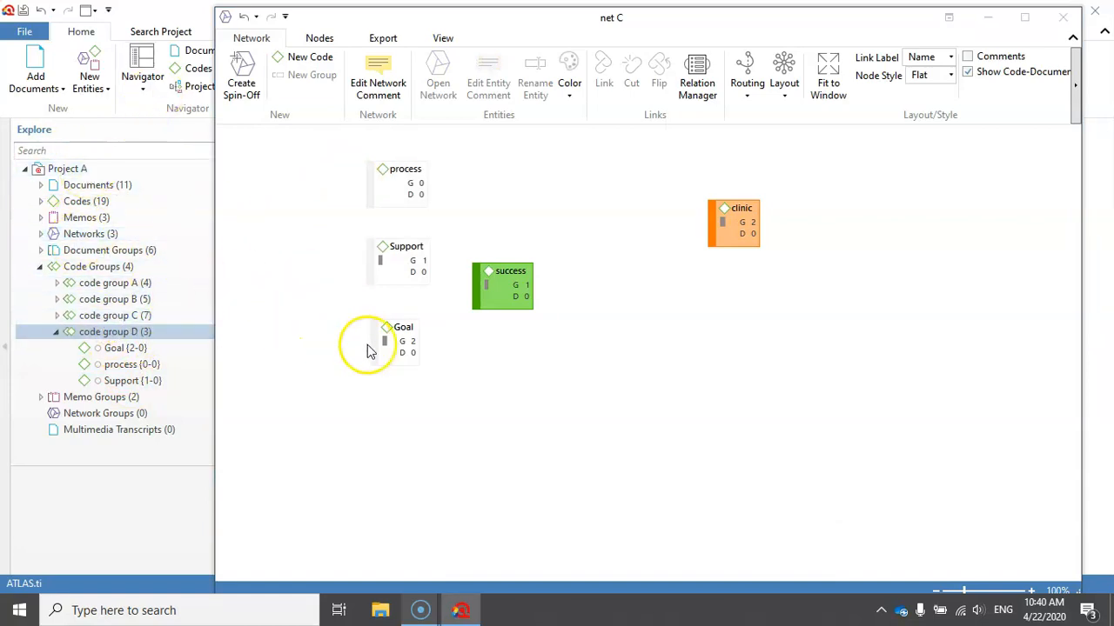
# Step: Spread out the nodes by placing success below clinic and process above and to the right of Support
pyautogui.moveTo(510, 302); pyautogui.dragTo(684, 360)
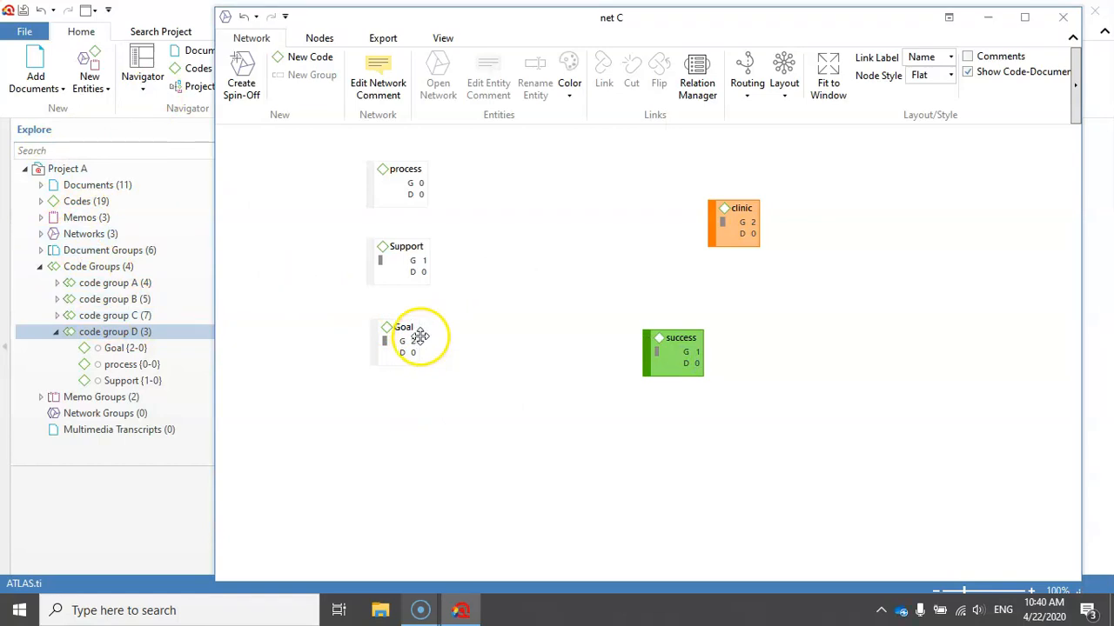
pyautogui.click(413, 186)
pyautogui.moveTo(412, 185); pyautogui.dragTo(543, 189)
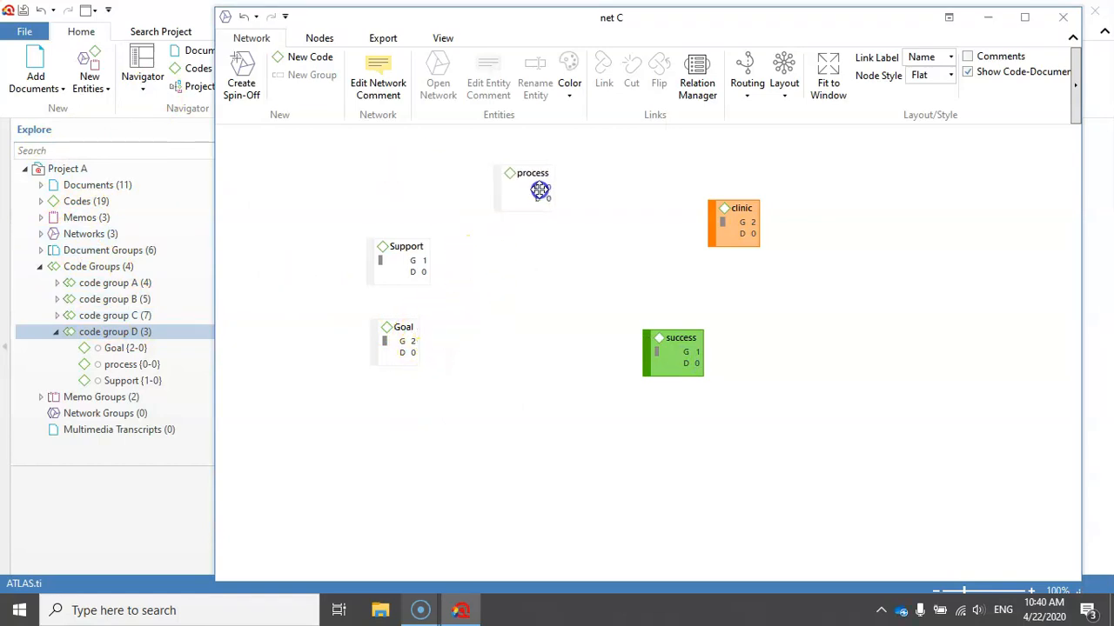
# Step: Add the comment "this is a network" to the network net C, save it and close the comment editor
pyautogui.click(377, 75)
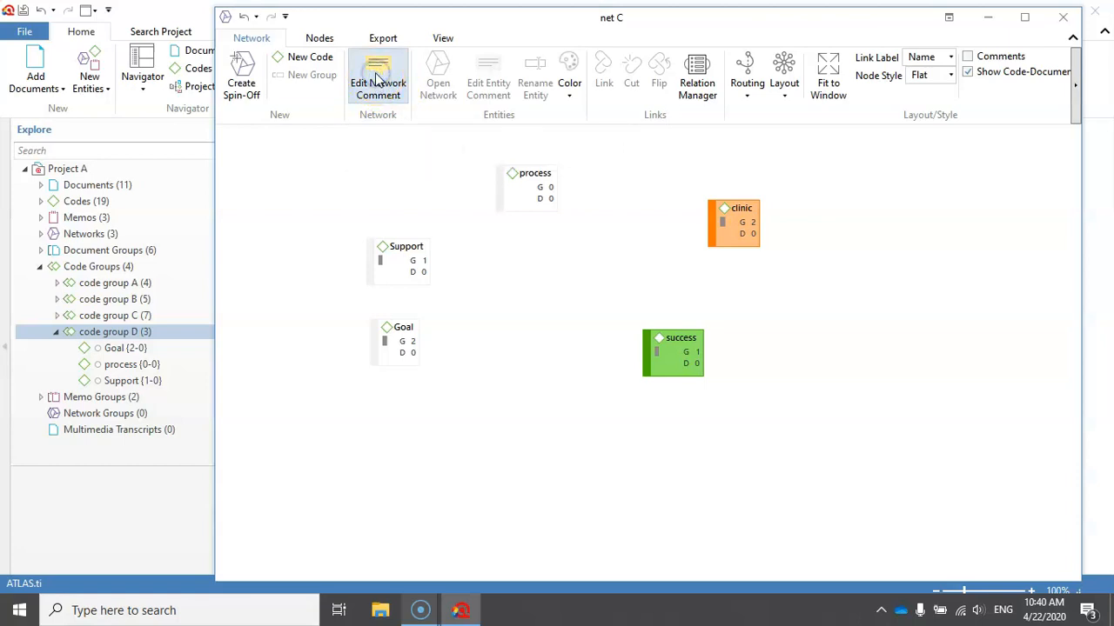
pyautogui.click(141, 144)
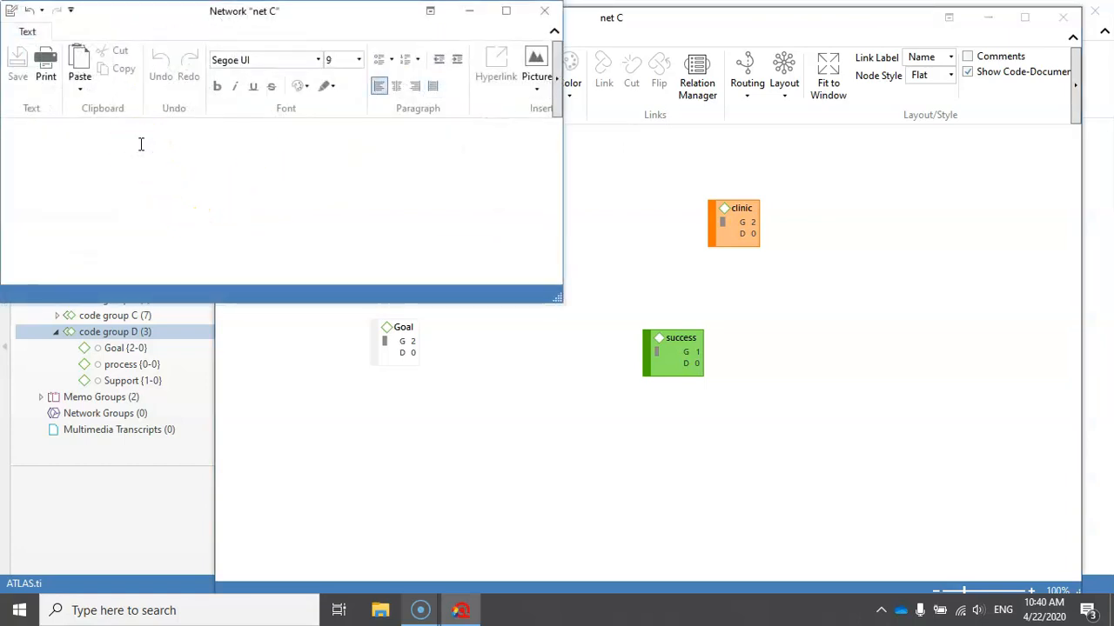
pyautogui.write('this is a netwo')
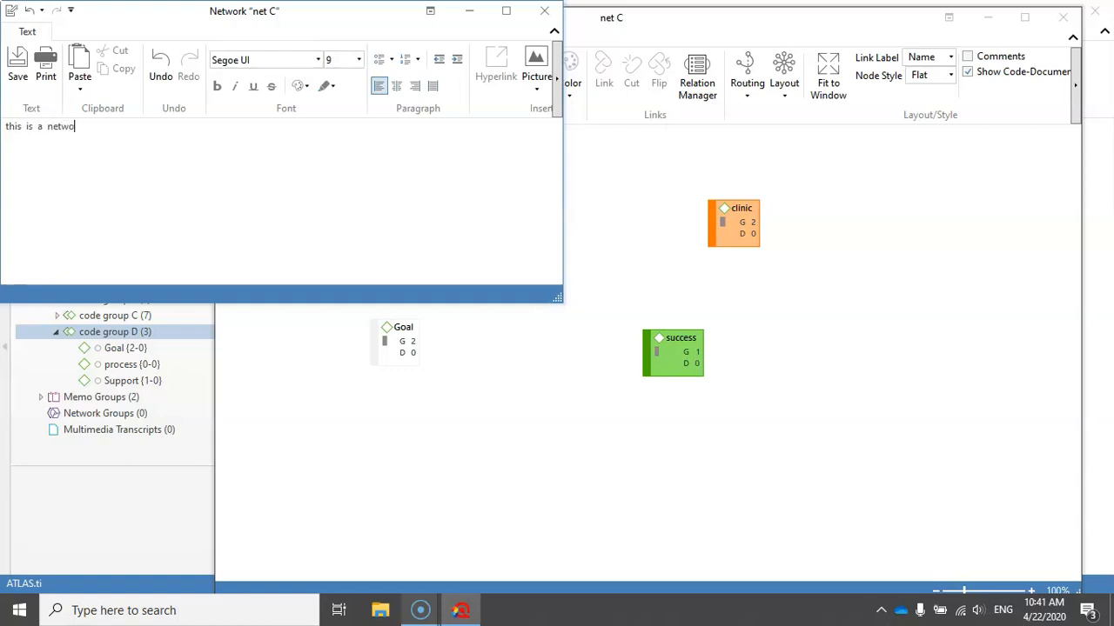
pyautogui.write('rk')
pyautogui.click(18, 59)
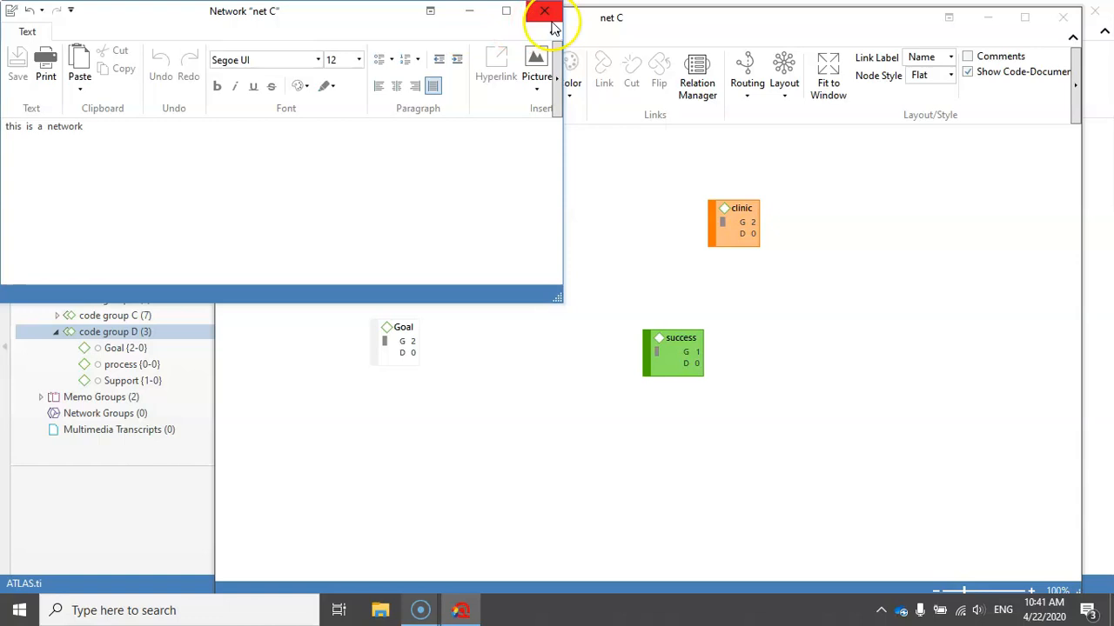
pyautogui.click(546, 18)
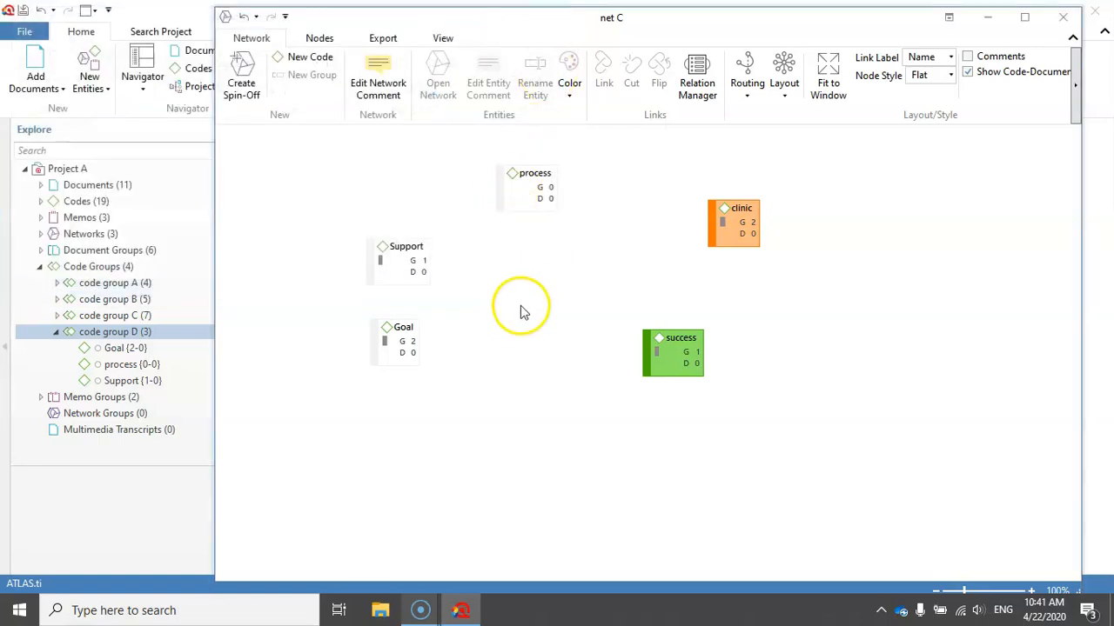
# Step: Save the comment "the code was created just now." on the process code and turn on comment display in the network
pyautogui.click(522, 184)
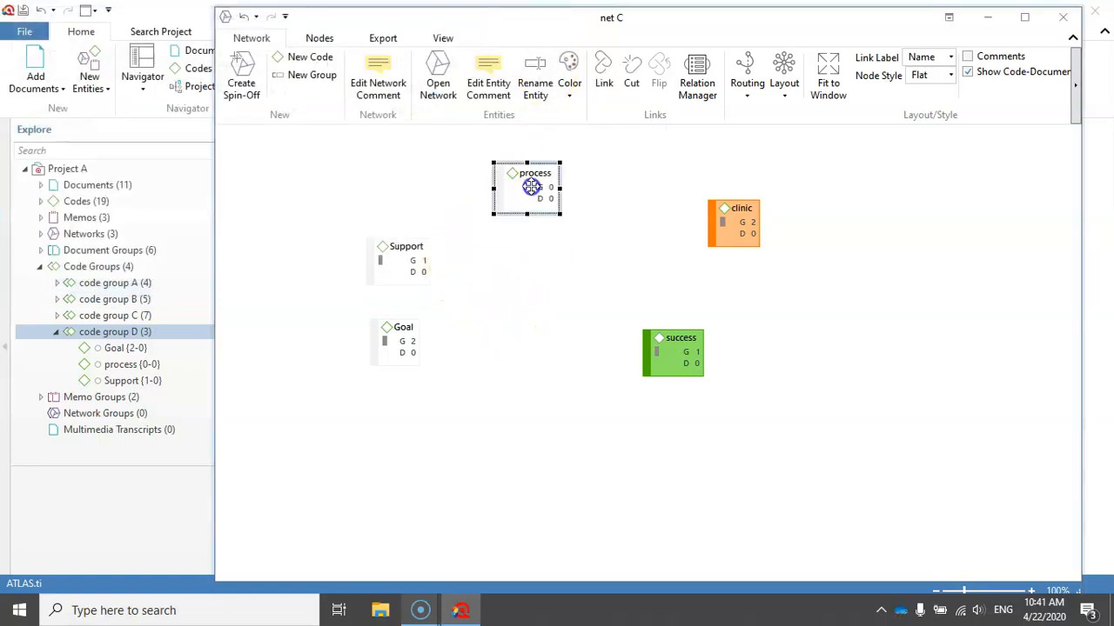
pyautogui.click(536, 96)
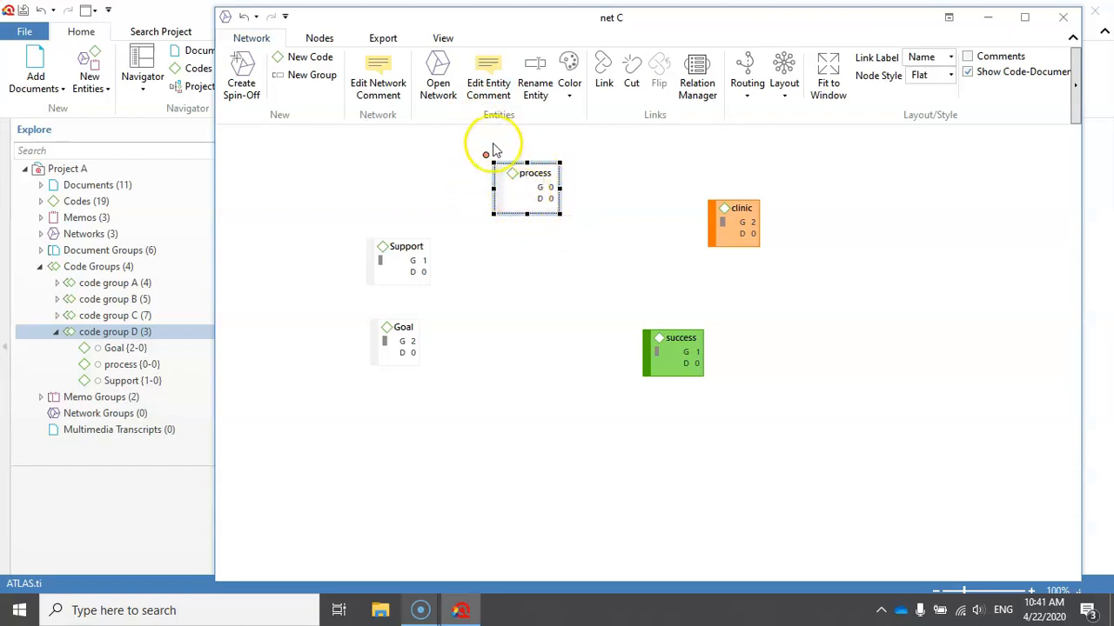
pyautogui.click(485, 81)
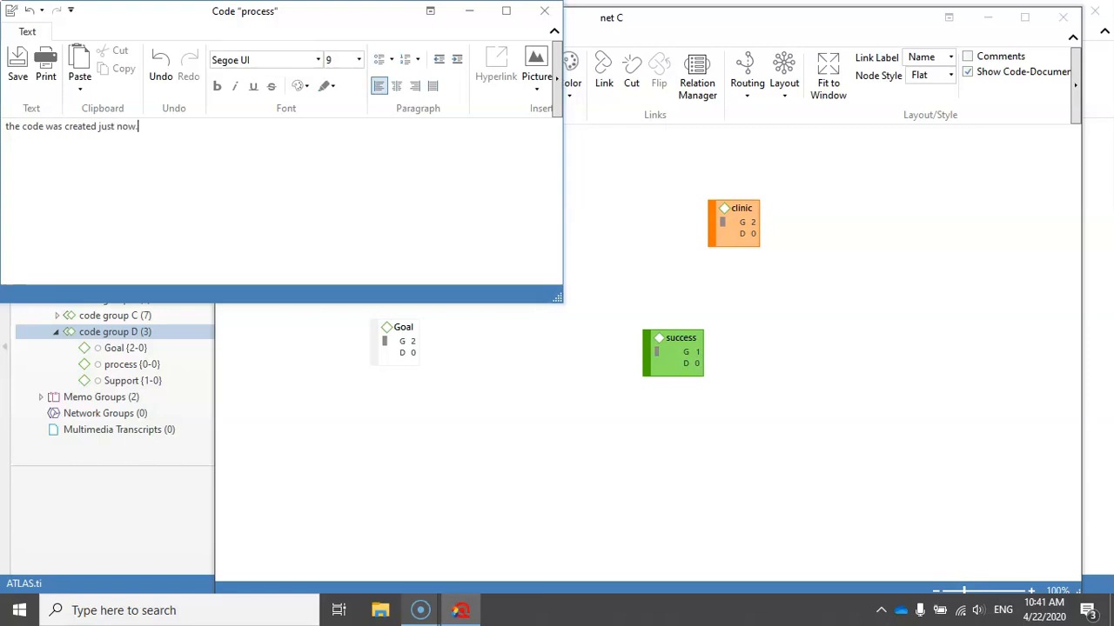
pyautogui.click(17, 66)
pyautogui.click(543, 11)
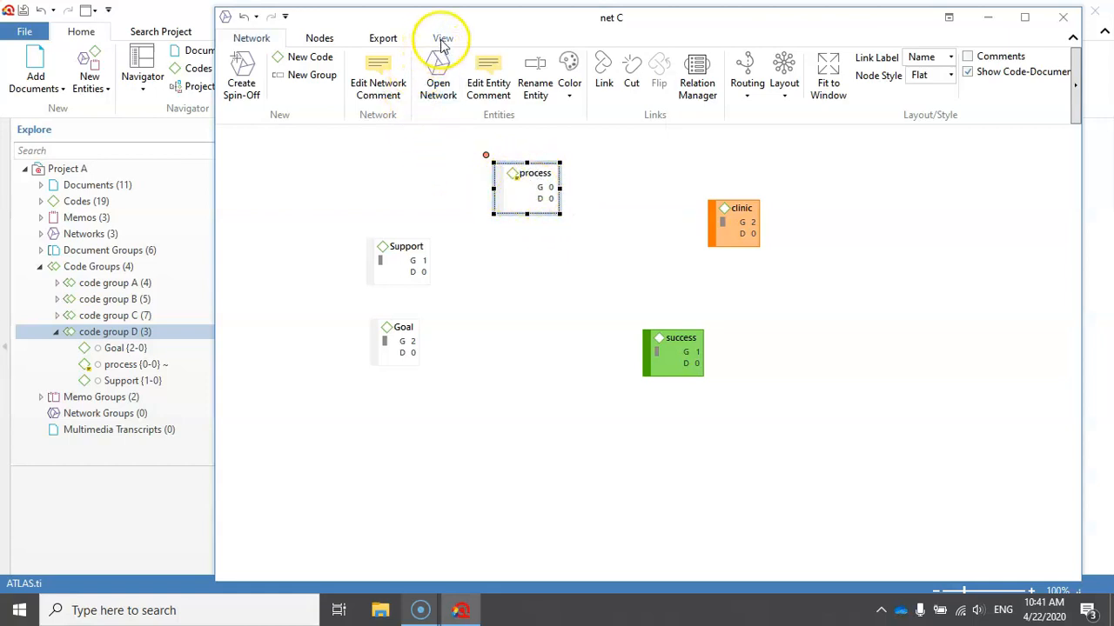
pyautogui.click(970, 58)
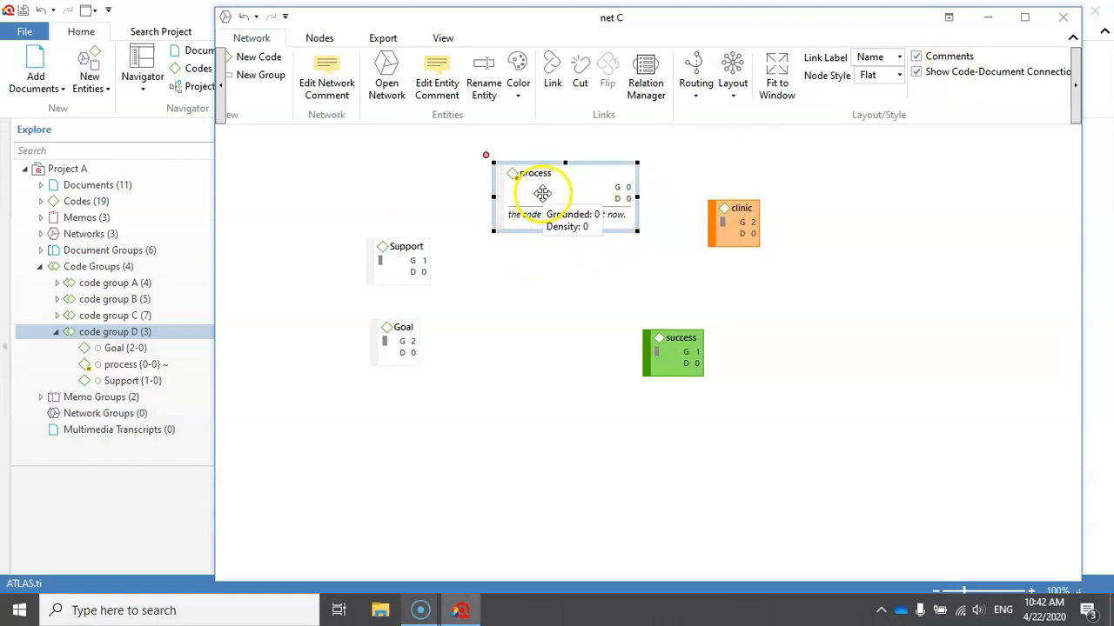
pyautogui.click(542, 302)
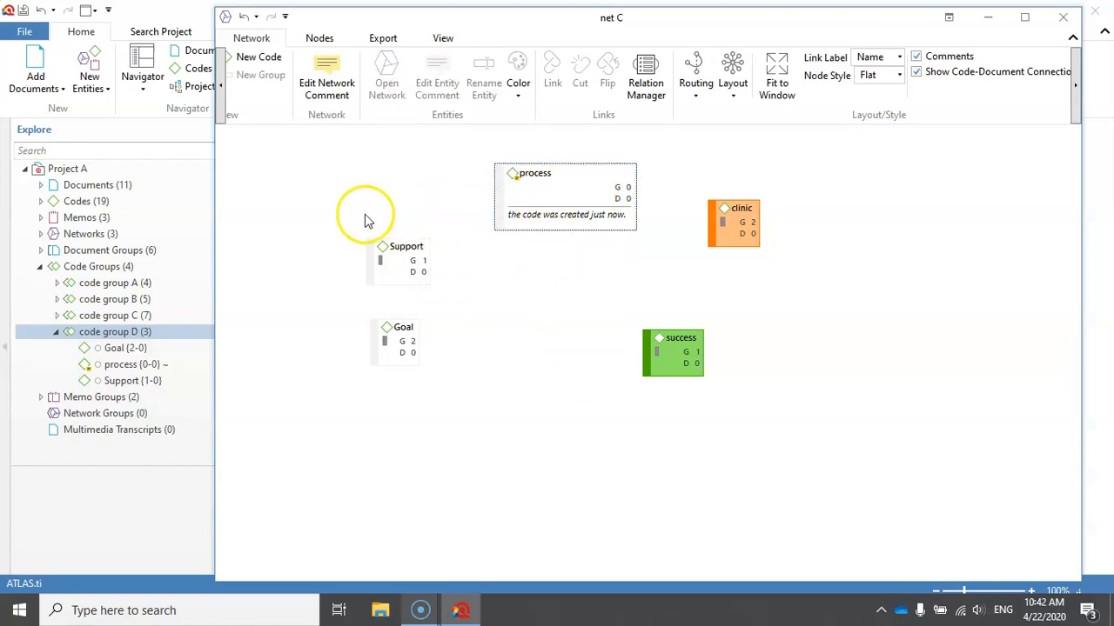
# Step: Color the Support node yellow and shift the Goal node slightly farther below it
pyautogui.click(400, 258)
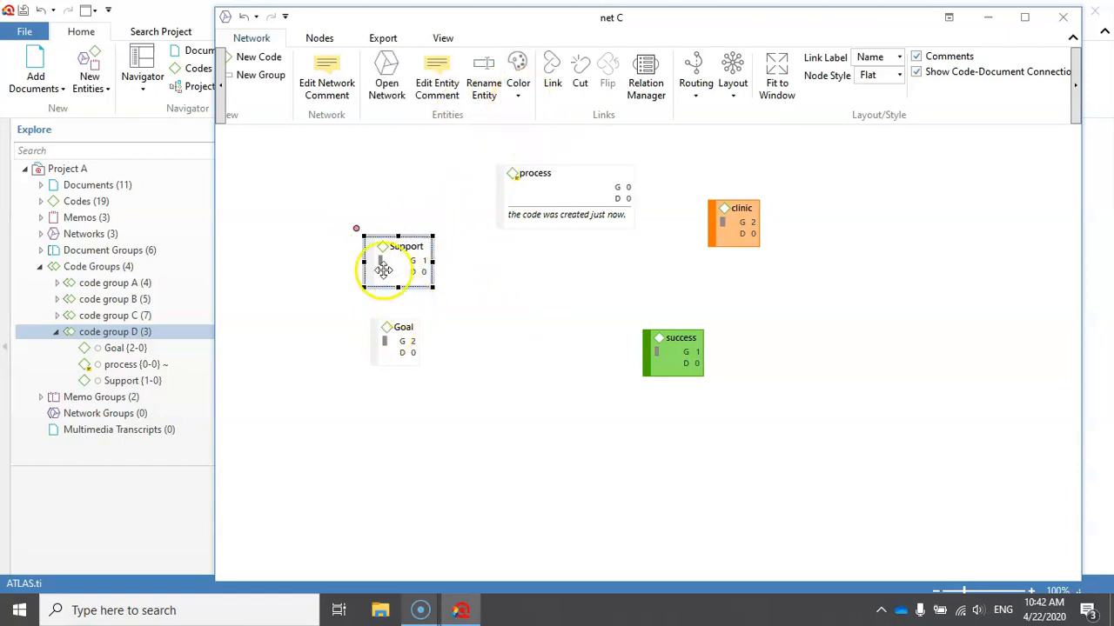
pyautogui.click(518, 87)
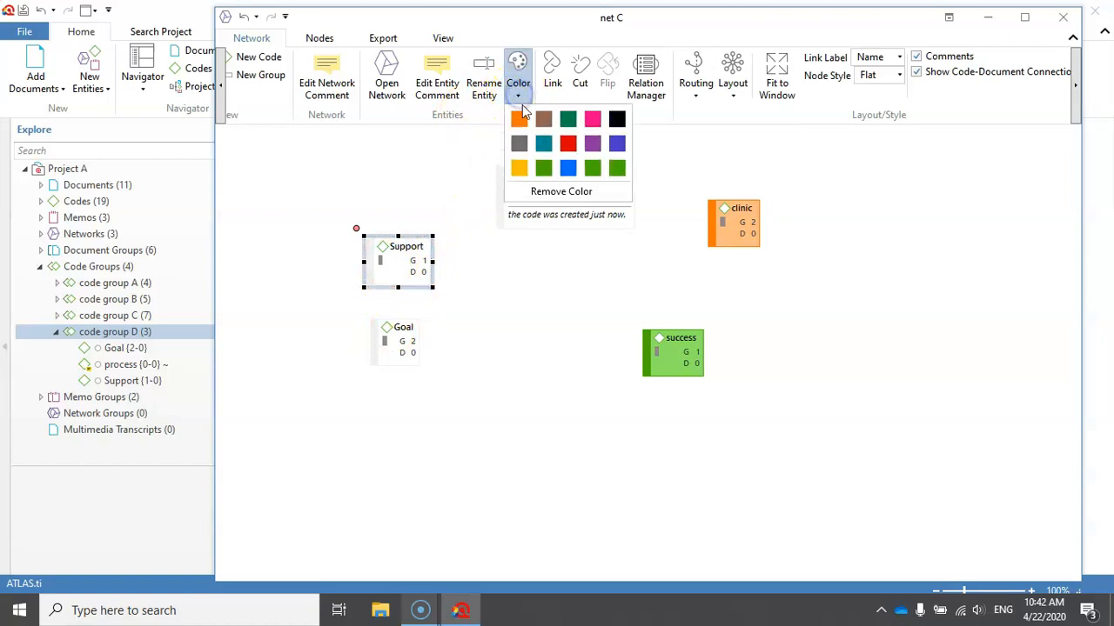
pyautogui.click(518, 168)
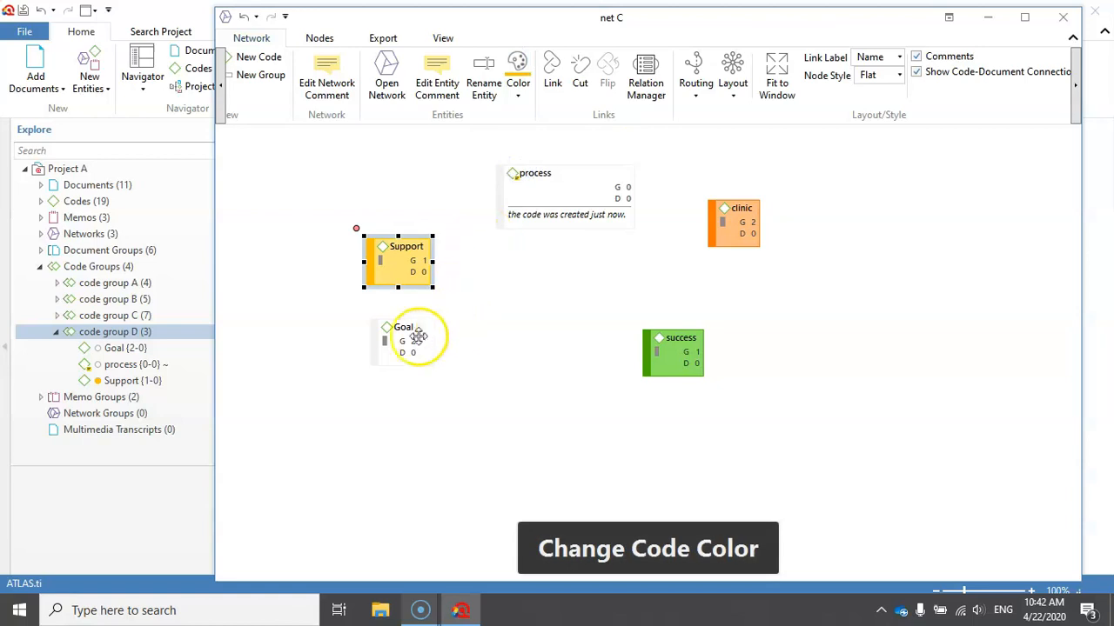
pyautogui.moveTo(402, 340); pyautogui.dragTo(393, 364)
# Step: Color the process node red and clear the selection
pyautogui.click(541, 182)
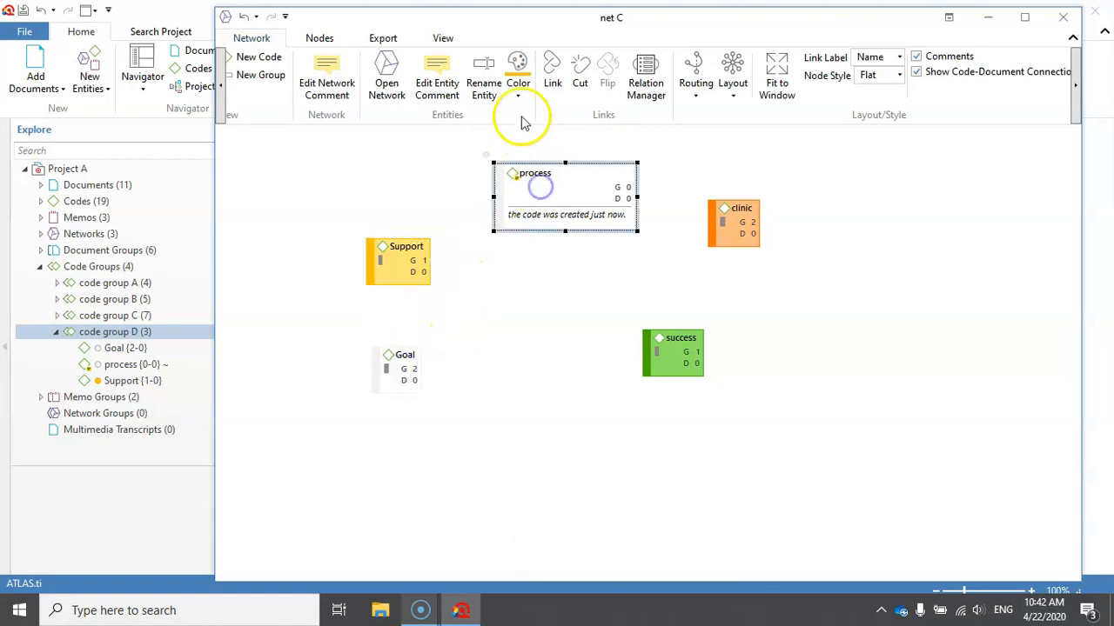
pyautogui.click(522, 87)
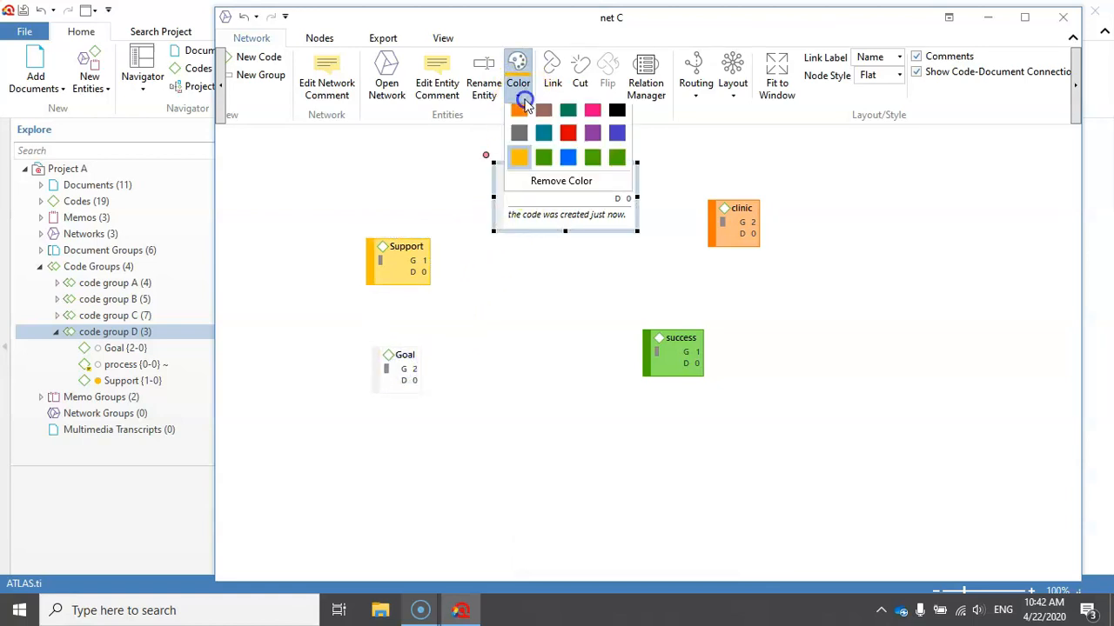
pyautogui.click(567, 144)
pyautogui.click(517, 289)
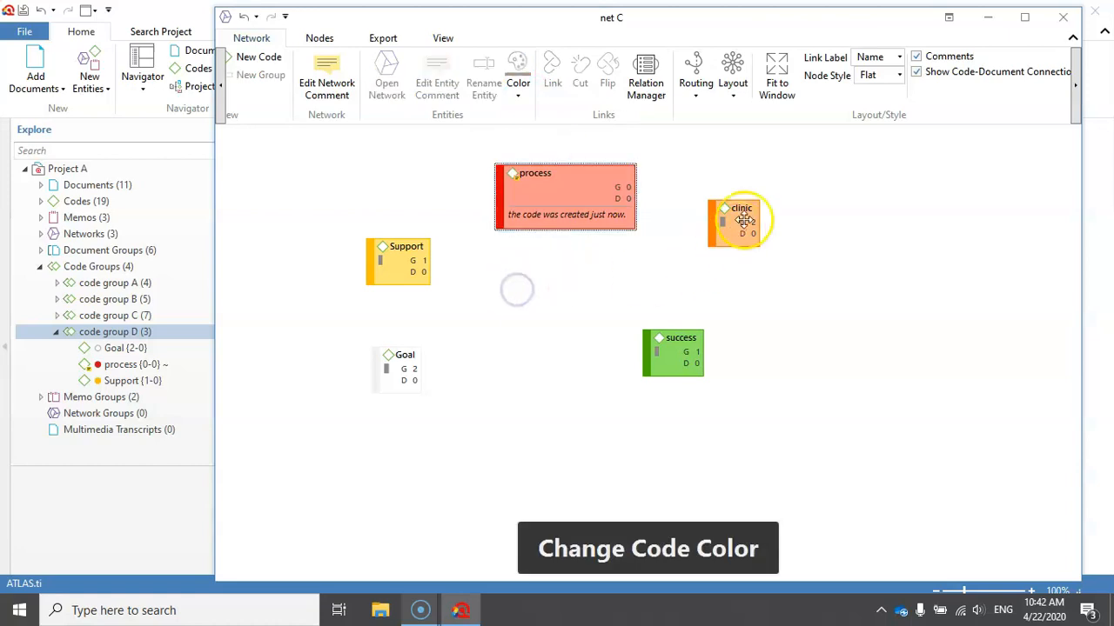
# Step: Move the clinic node down and to the right, and color the Goal node blue
pyautogui.moveTo(737, 219); pyautogui.dragTo(796, 289)
pyautogui.click(397, 380)
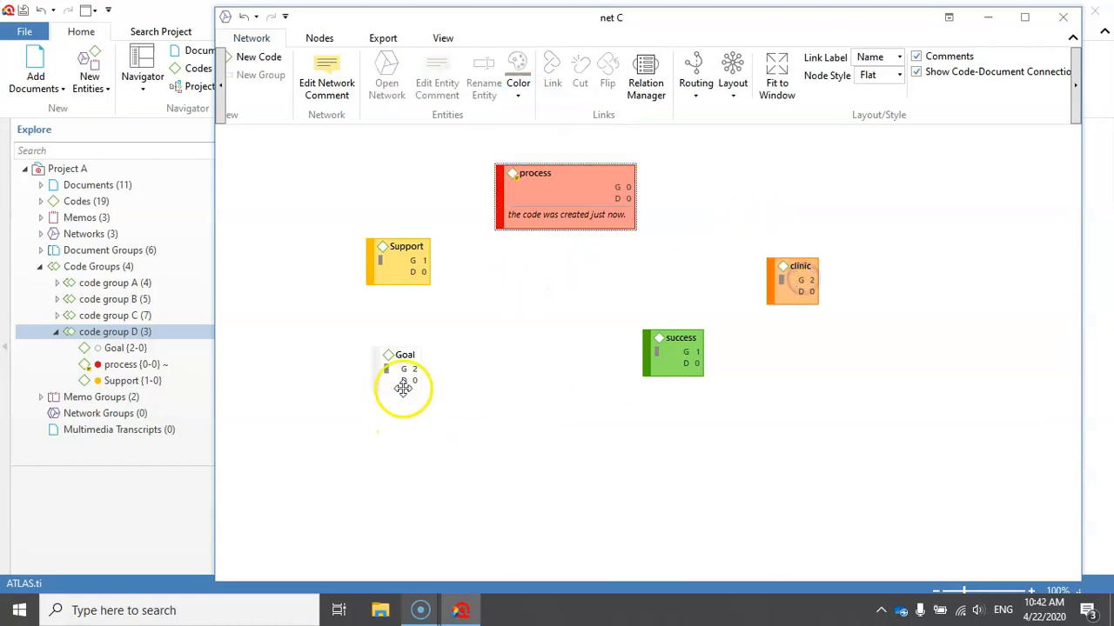
pyautogui.click(519, 94)
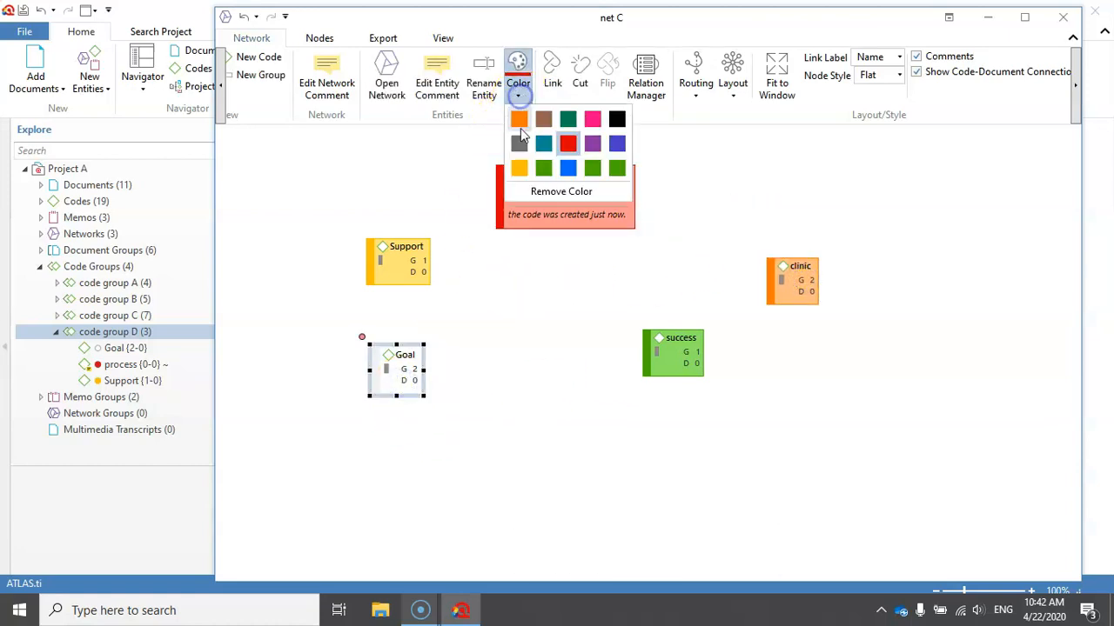
pyautogui.click(568, 168)
pyautogui.click(498, 315)
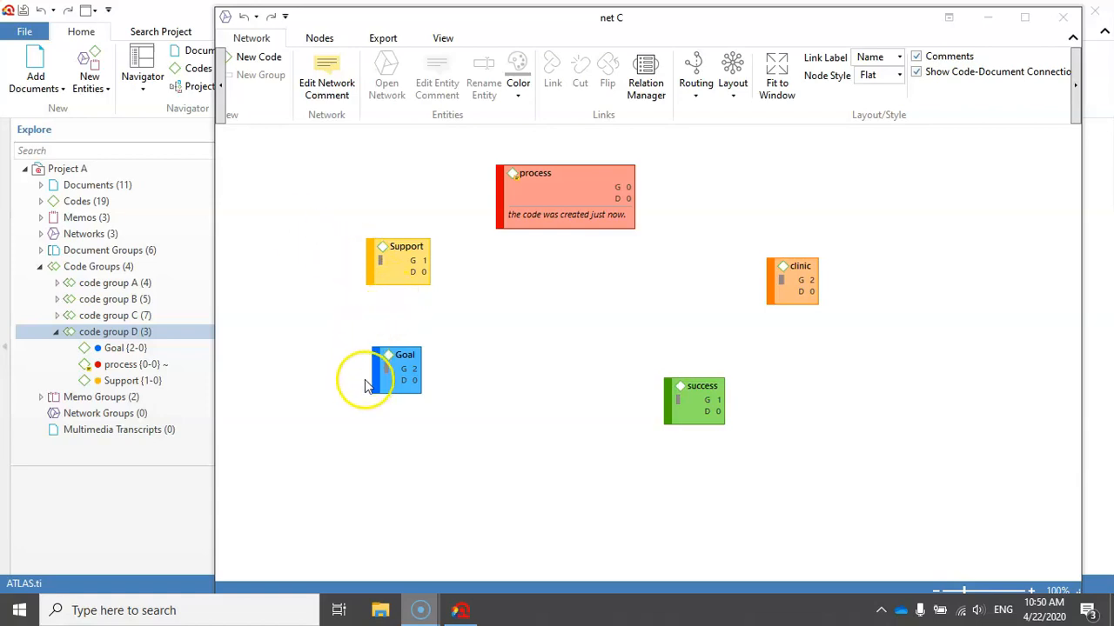
# Step: Link the Support node to the success node with the relation "is cause of"
pyautogui.click(398, 259)
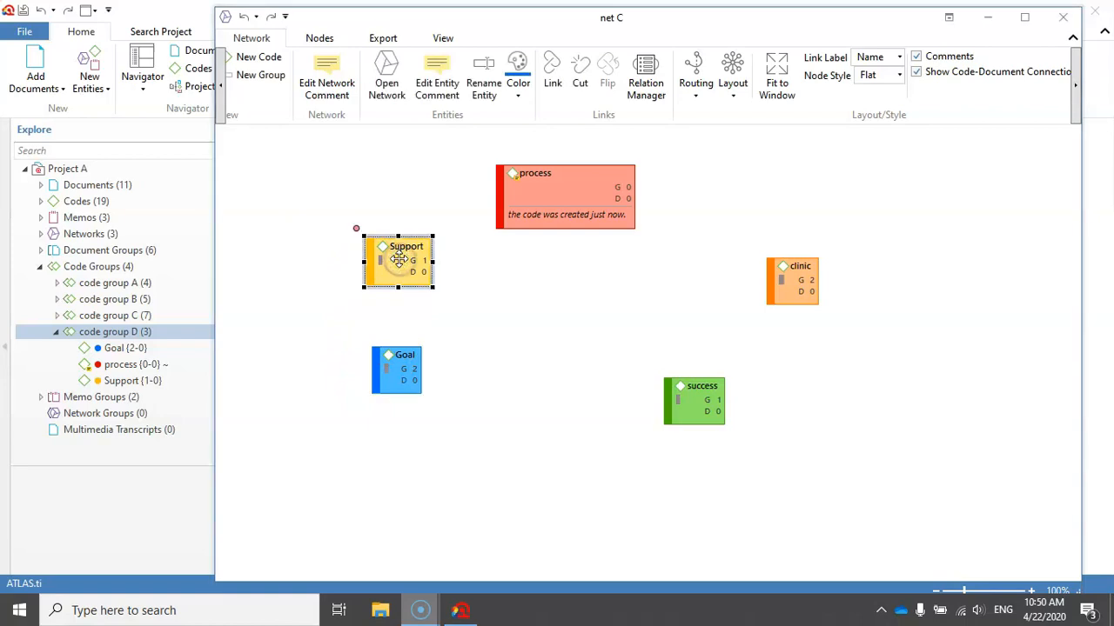
pyautogui.click(554, 74)
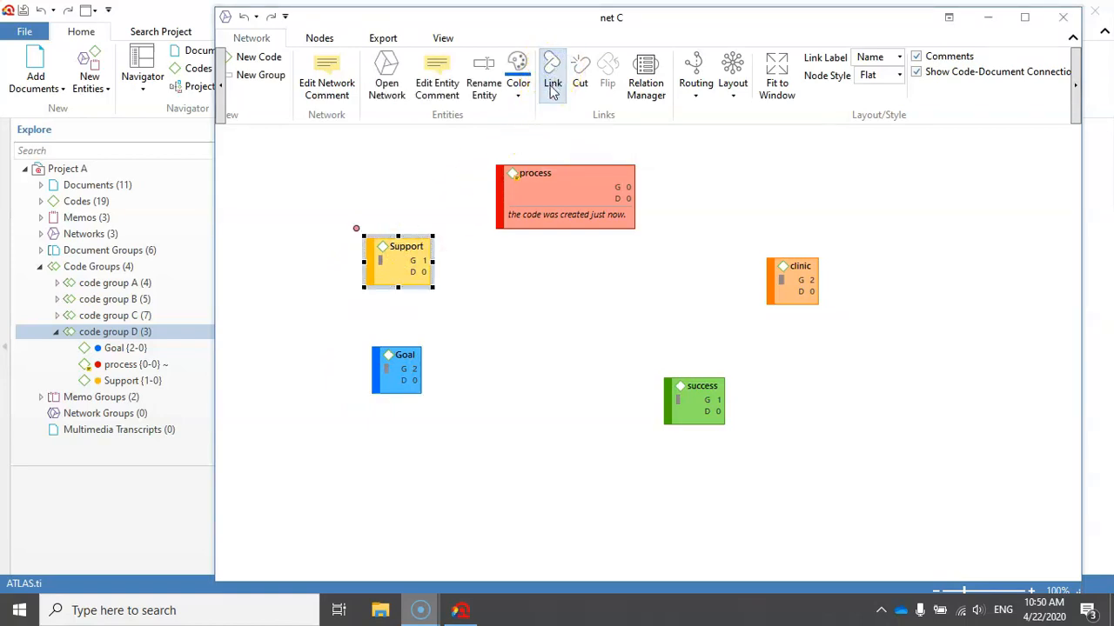
pyautogui.click(696, 403)
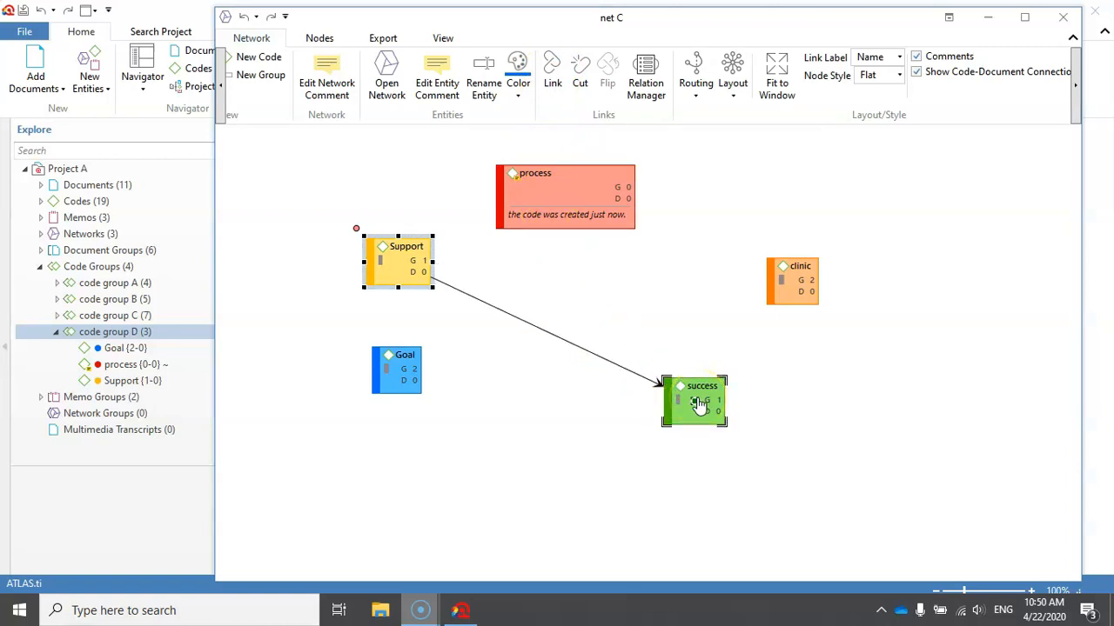
pyautogui.click(697, 402)
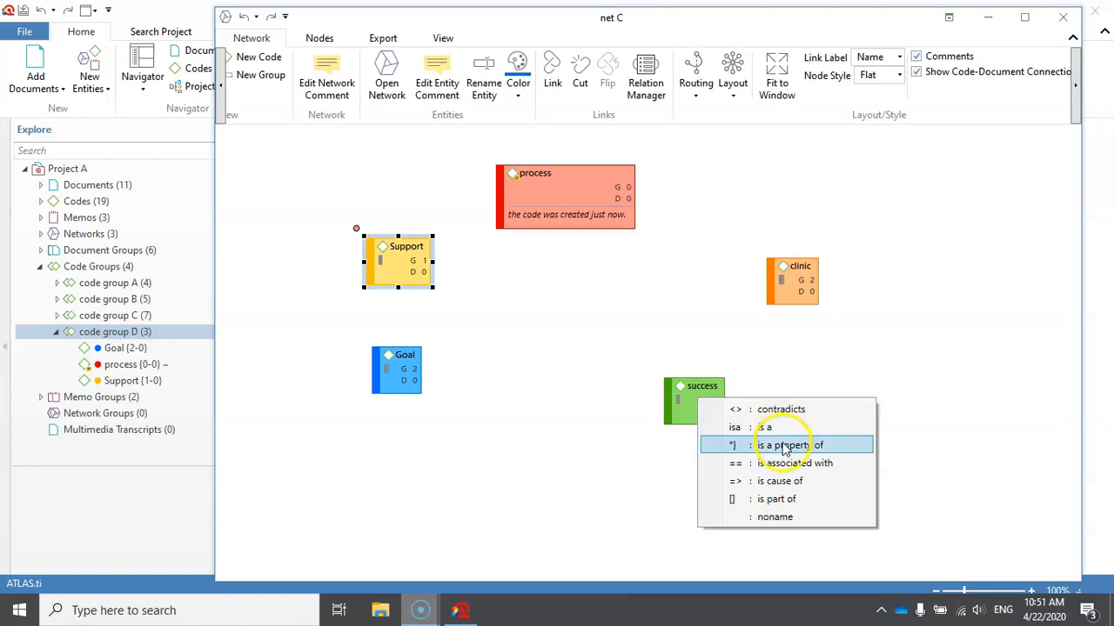
pyautogui.click(774, 482)
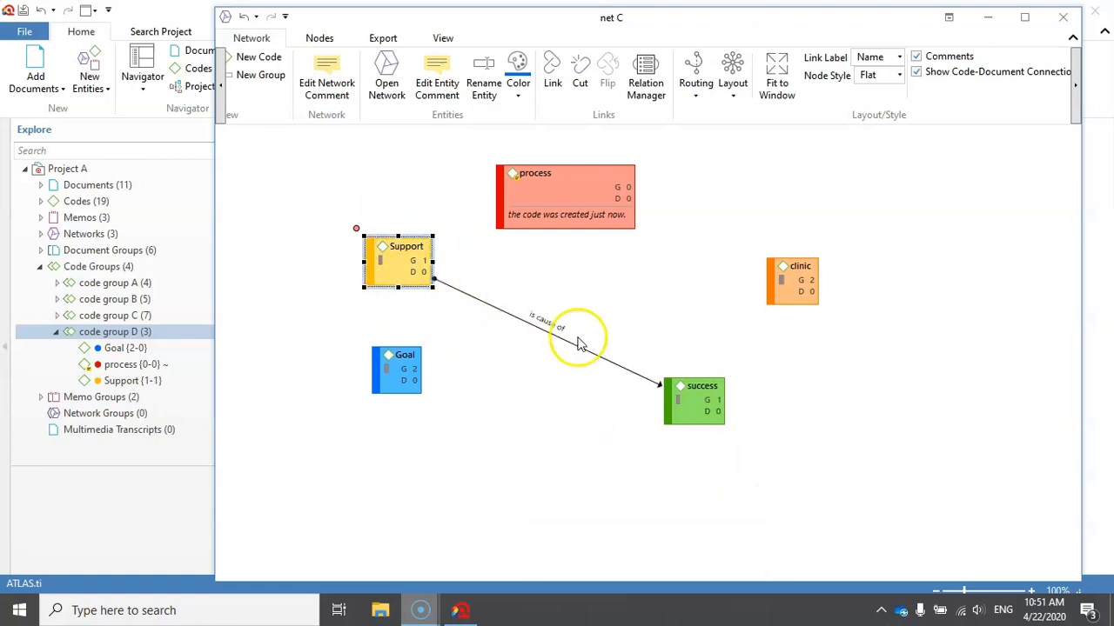
# Step: Link the success node to the clinic node with the relation "contradicts"
pyautogui.click(696, 402)
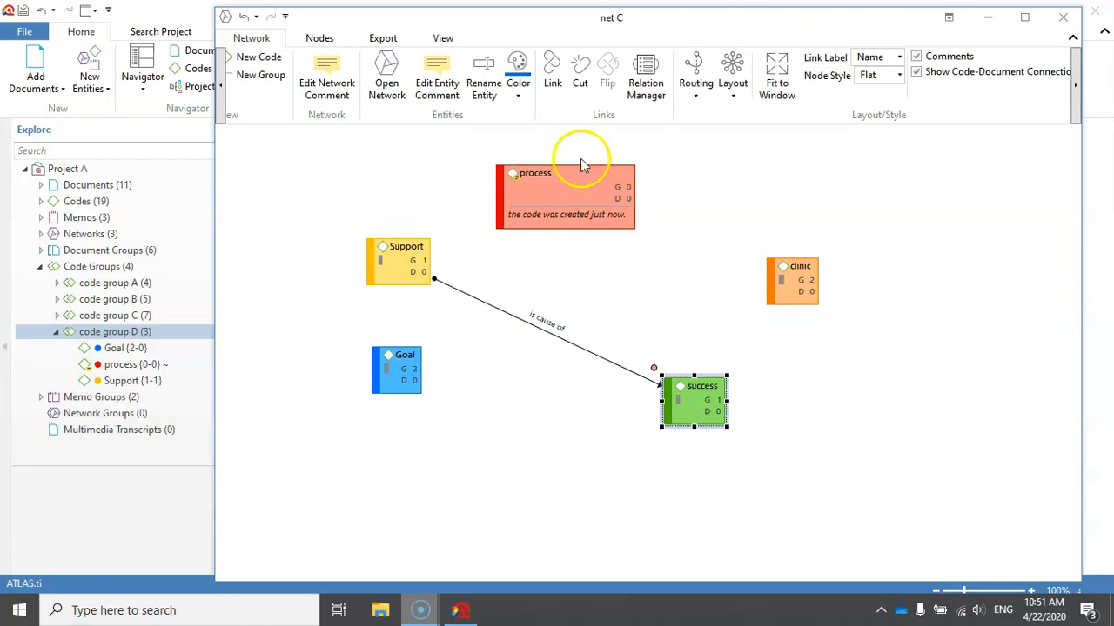
pyautogui.click(551, 69)
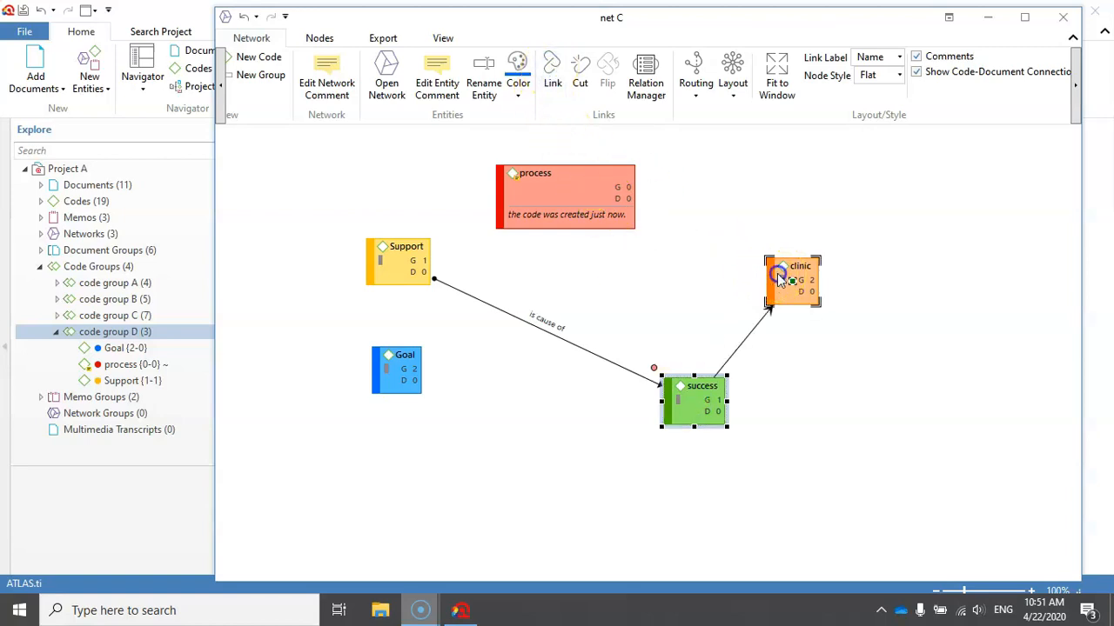
pyautogui.click(778, 275)
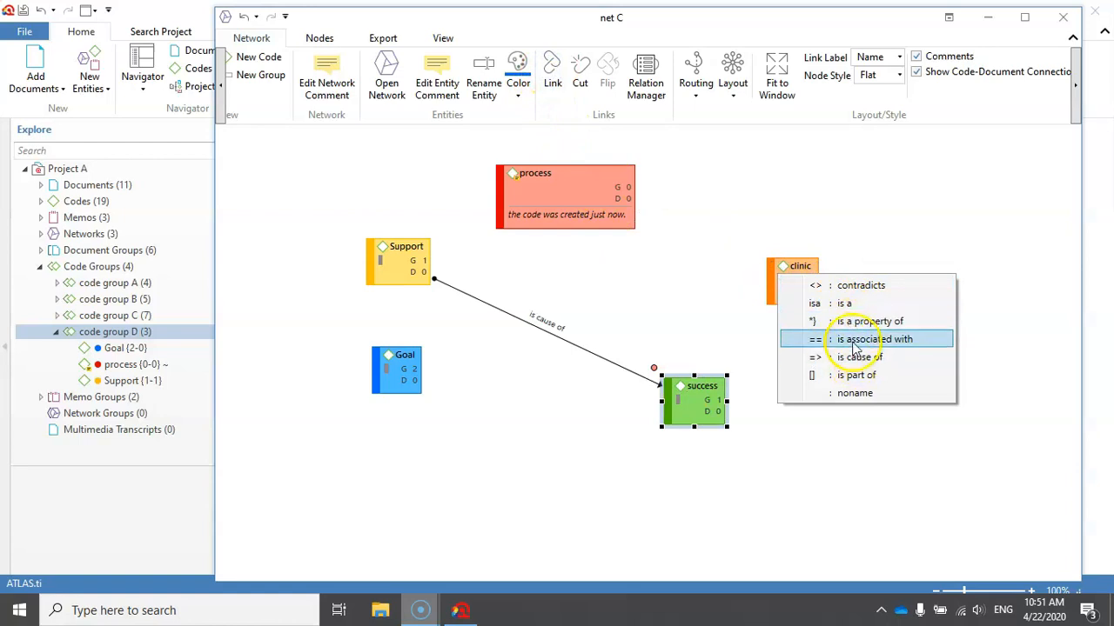
pyautogui.click(864, 293)
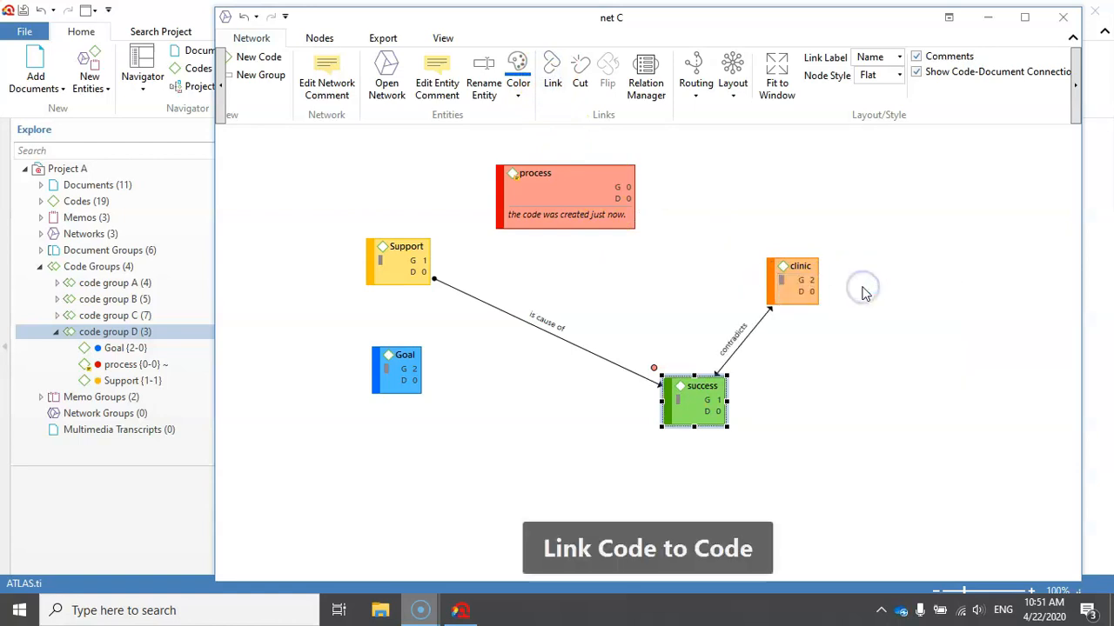
# Step: Link the clinic node to the process node with the relation "is associated with"
pyautogui.click(793, 280)
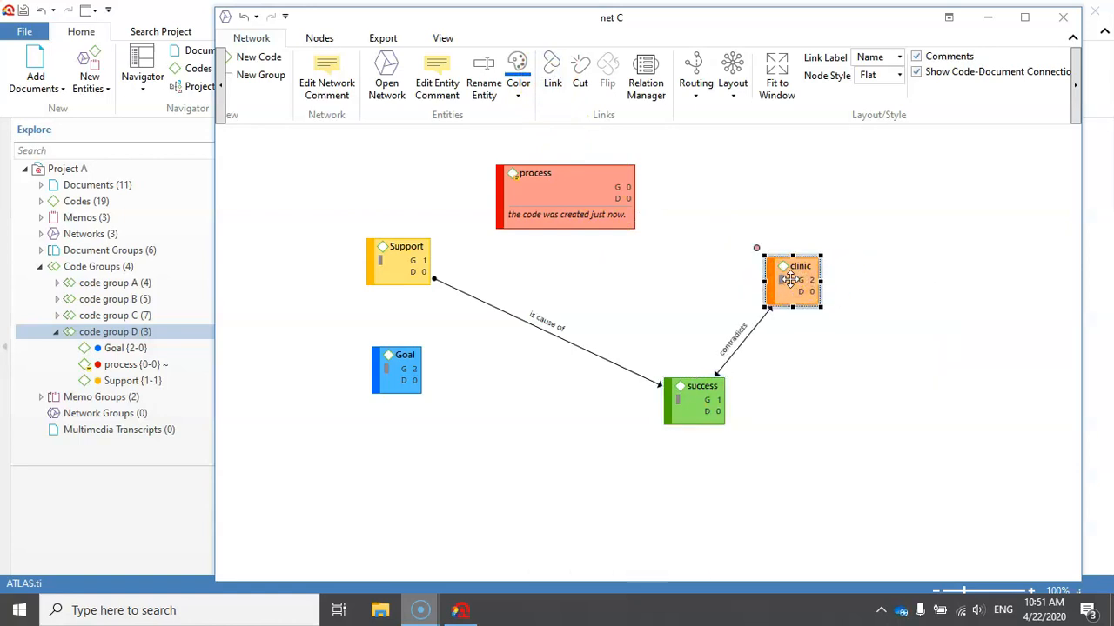
pyautogui.click(549, 78)
pyautogui.click(569, 189)
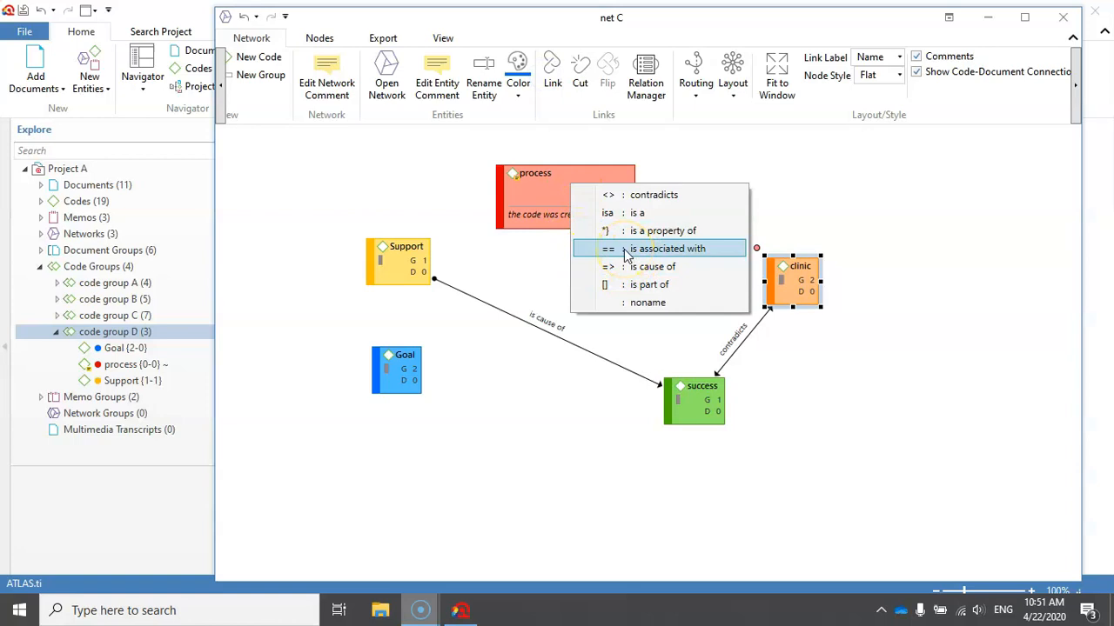
pyautogui.click(625, 252)
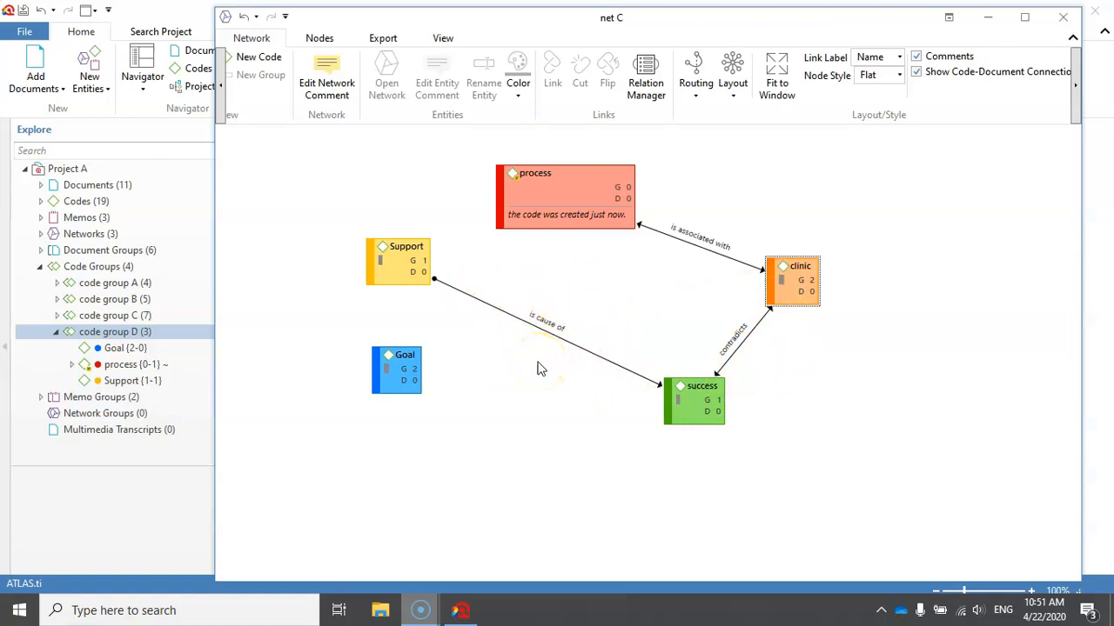
# Step: Link the Goal node to the process node with the relation "is associated with"
pyautogui.click(397, 369)
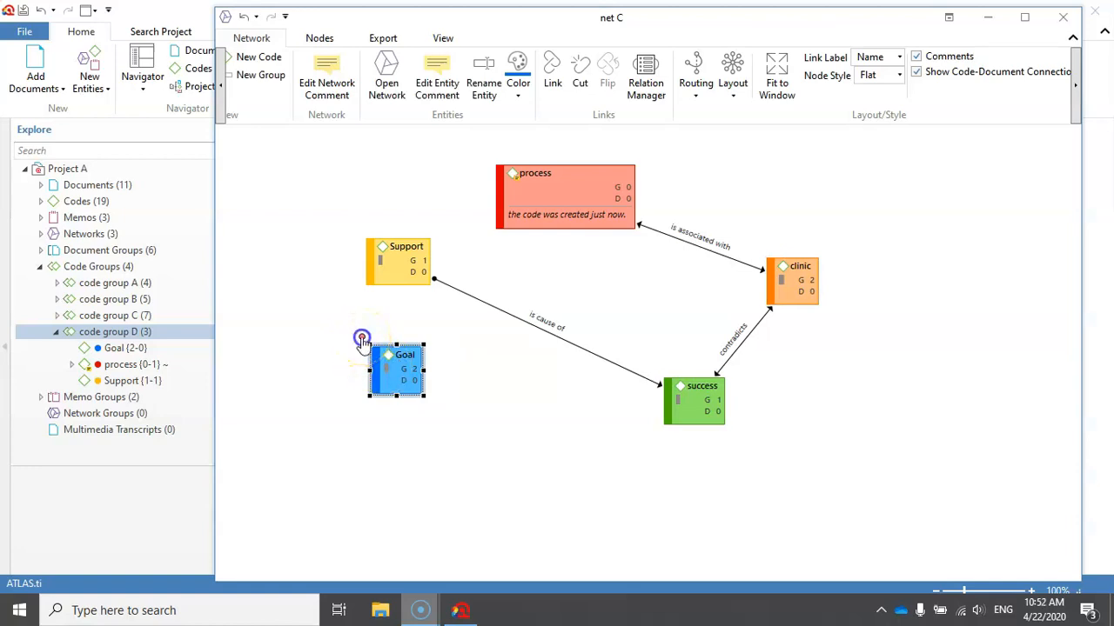
pyautogui.moveTo(417, 306); pyautogui.dragTo(517, 229)
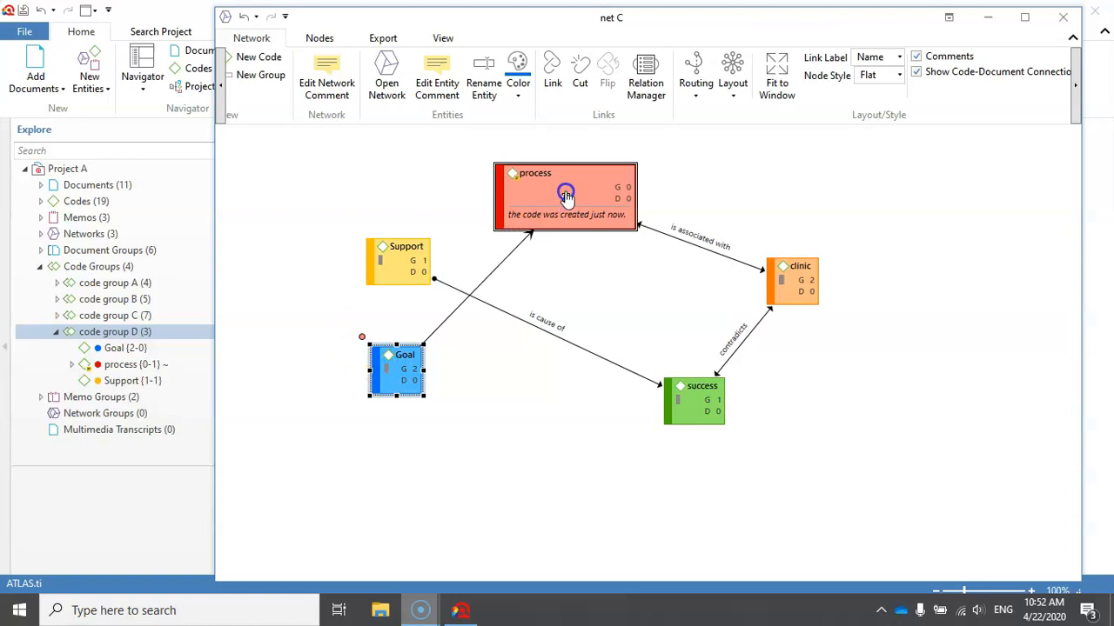
pyautogui.moveTo(565, 195); pyautogui.dragTo(567, 196)
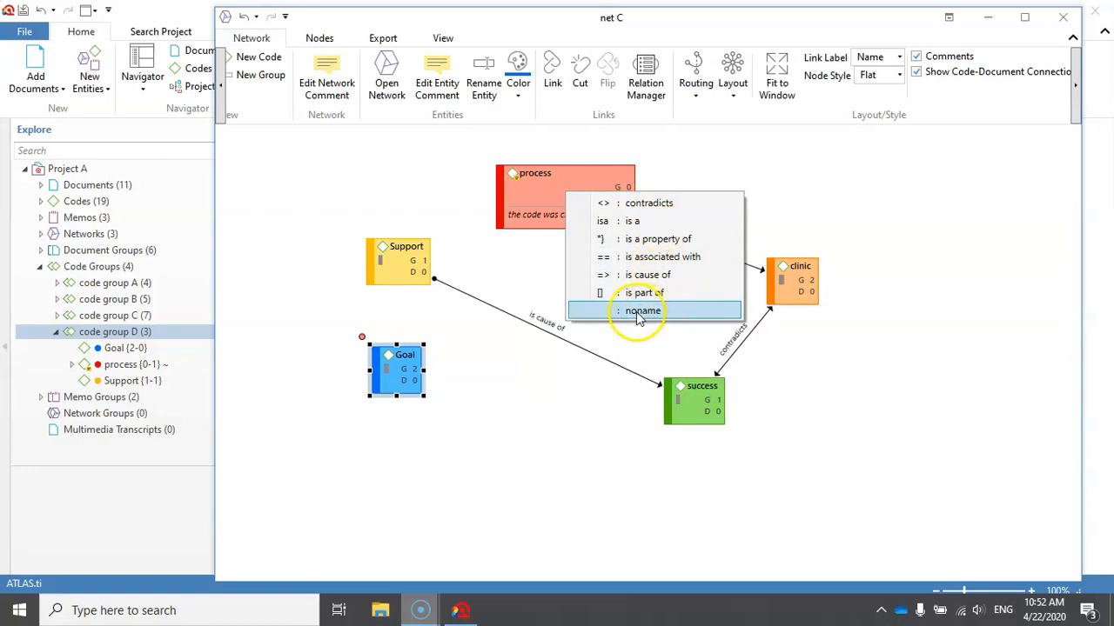
pyautogui.click(659, 257)
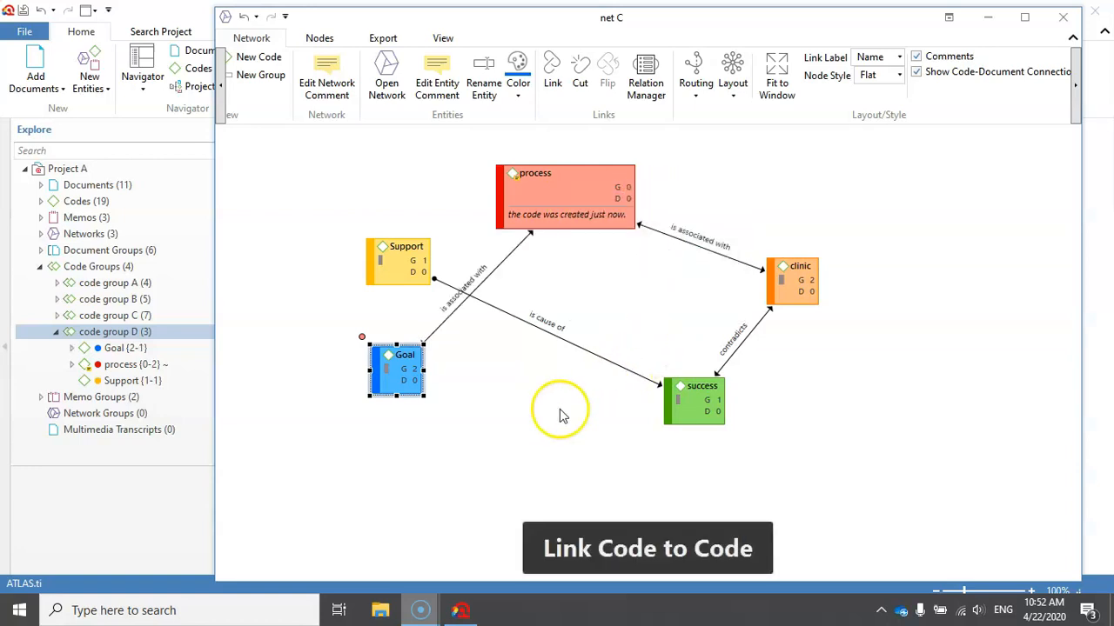
# Step: Link the Goal node to the success node with the relation "is a property of"
pyautogui.click(417, 383)
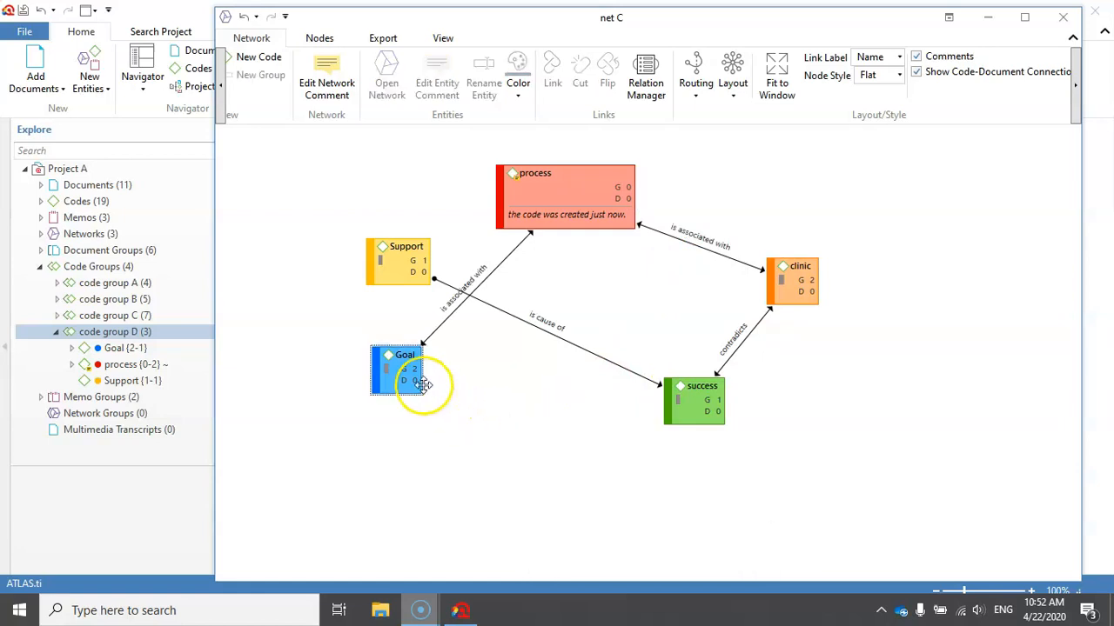
pyautogui.click(360, 339)
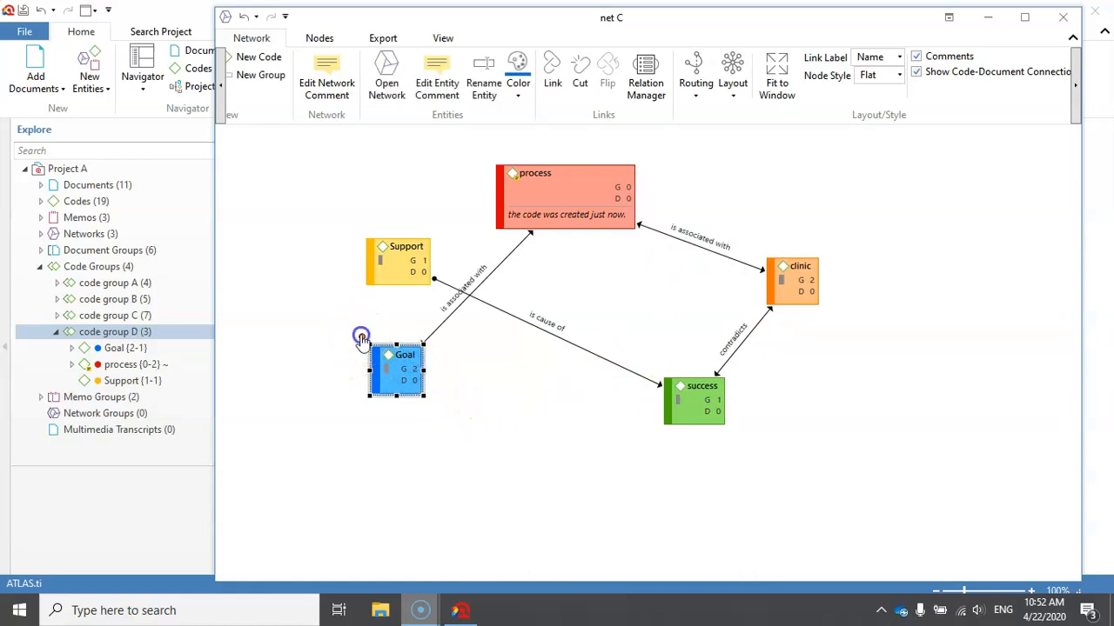
pyautogui.click(694, 396)
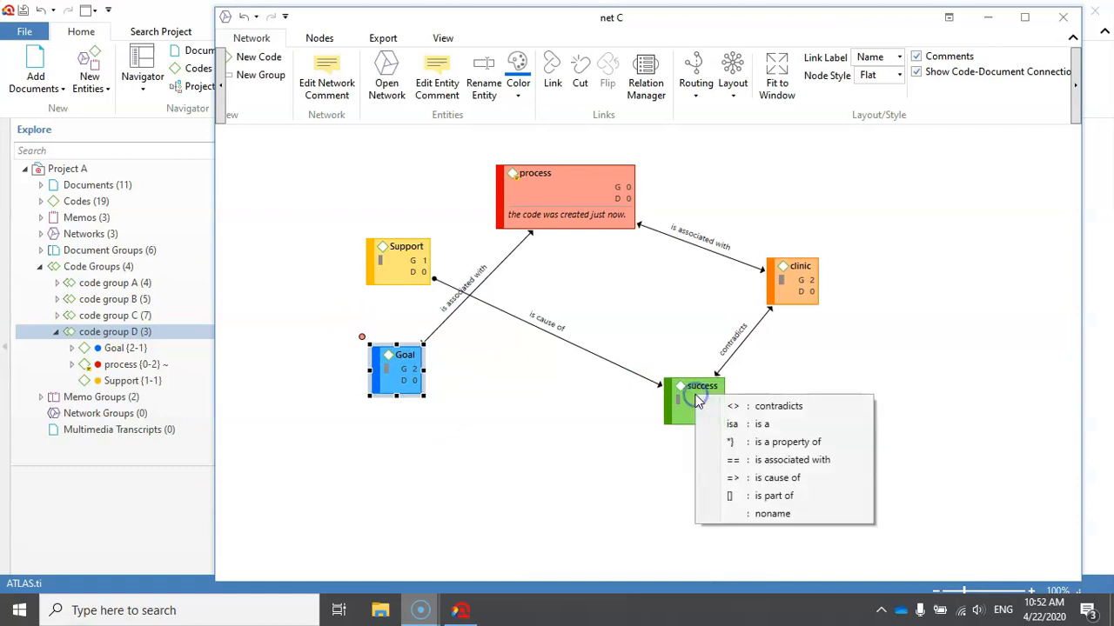
pyautogui.click(793, 443)
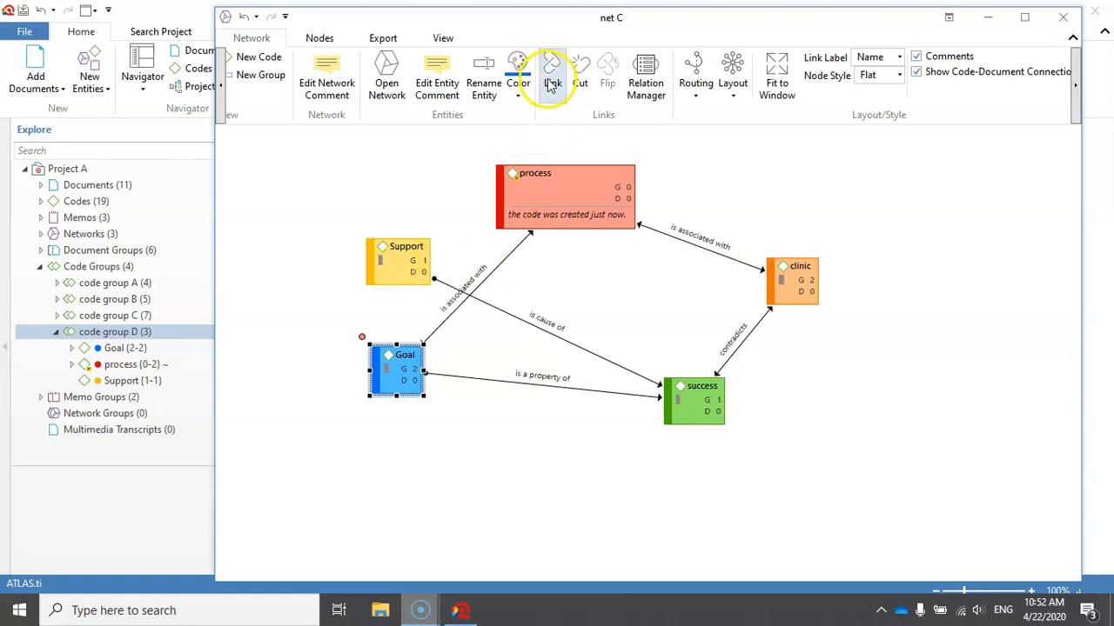
# Step: Cut the "is a property of" link between Goal and success and undo the cut, doing this twice
pyautogui.click(396, 254)
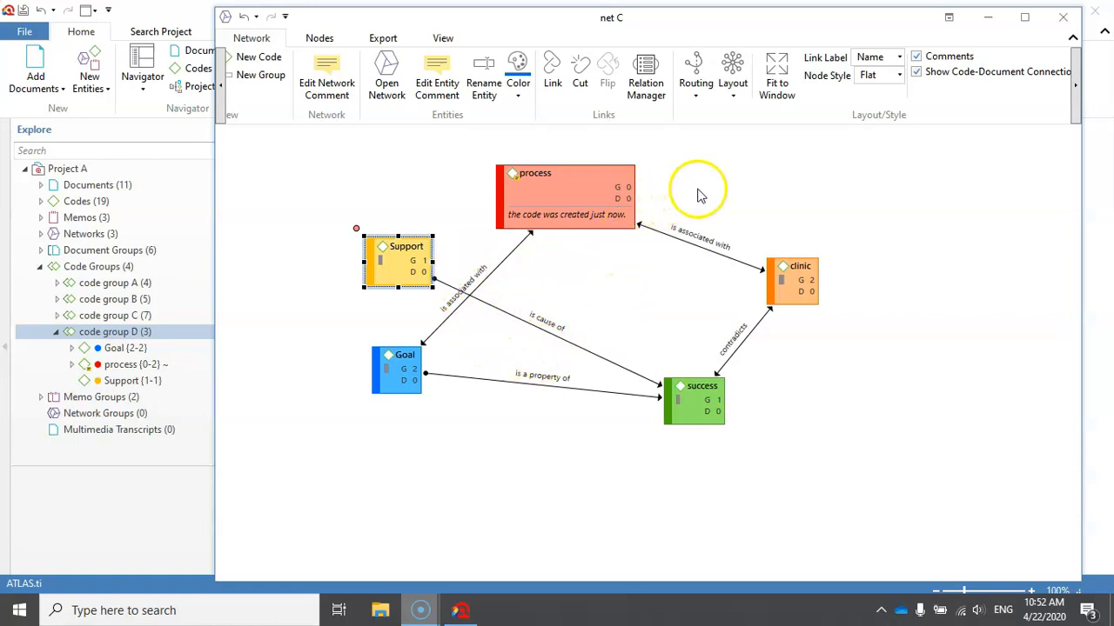
pyautogui.click(607, 297)
pyautogui.click(539, 383)
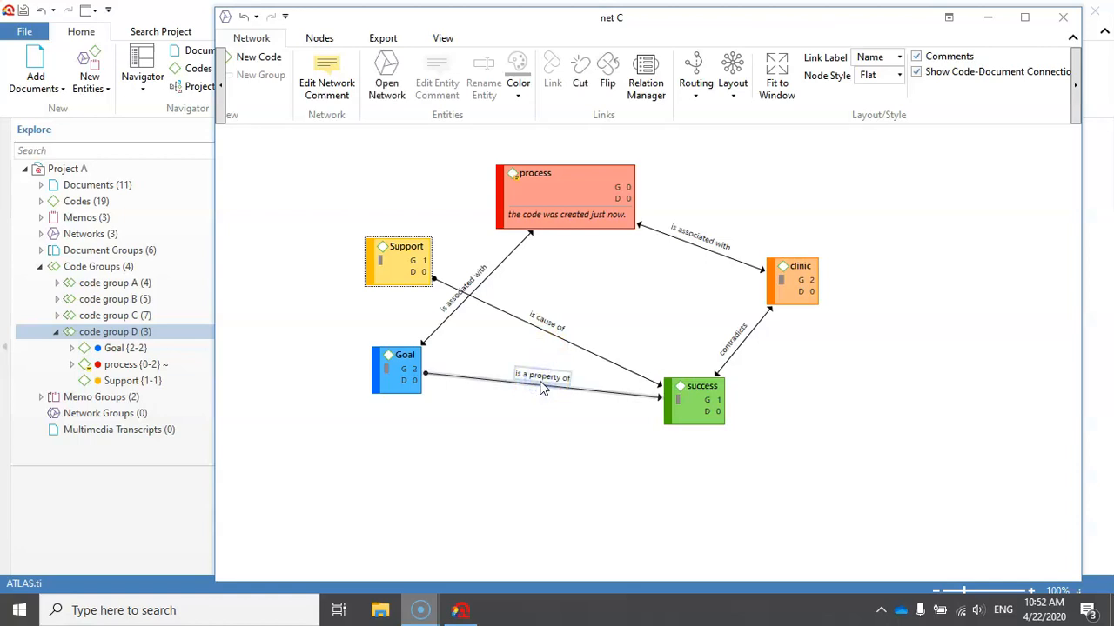
pyautogui.click(580, 77)
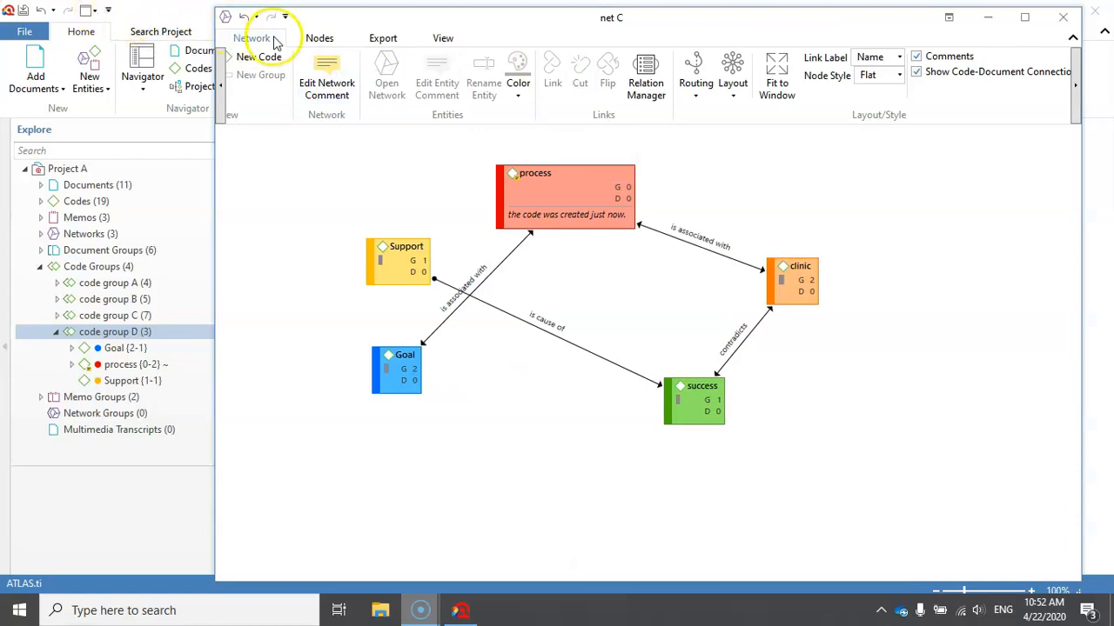
pyautogui.click(243, 18)
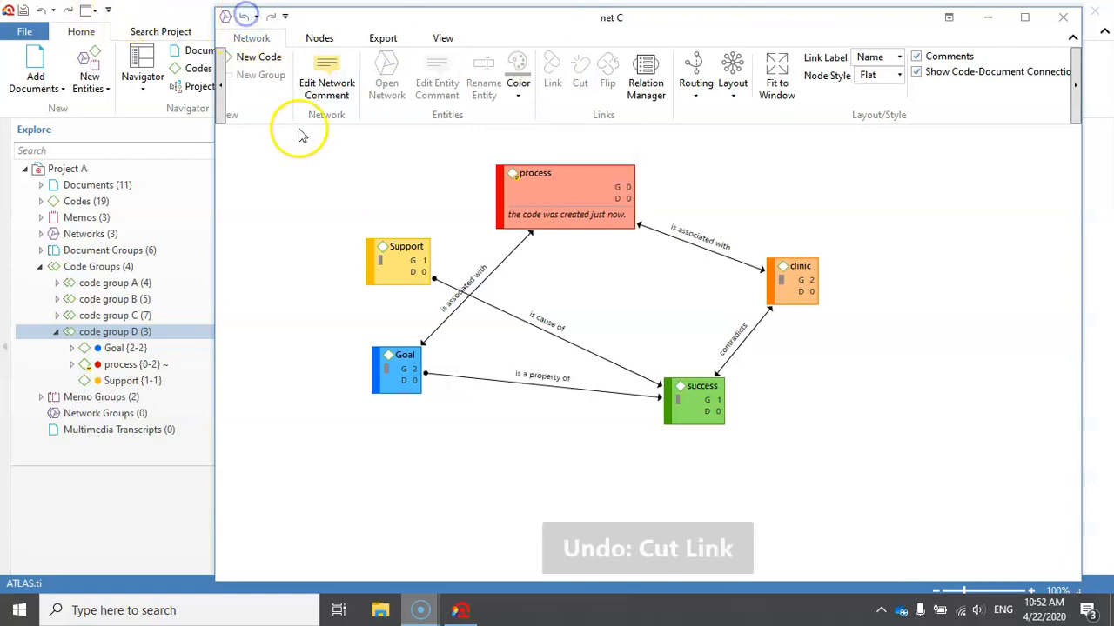
pyautogui.rightClick(527, 386)
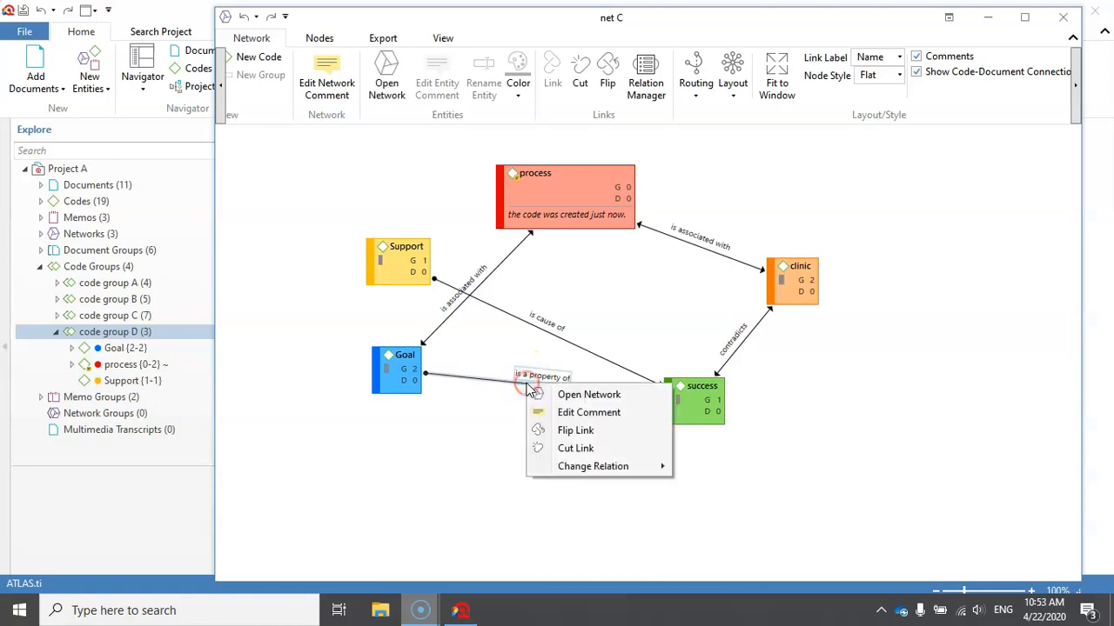
pyautogui.click(576, 449)
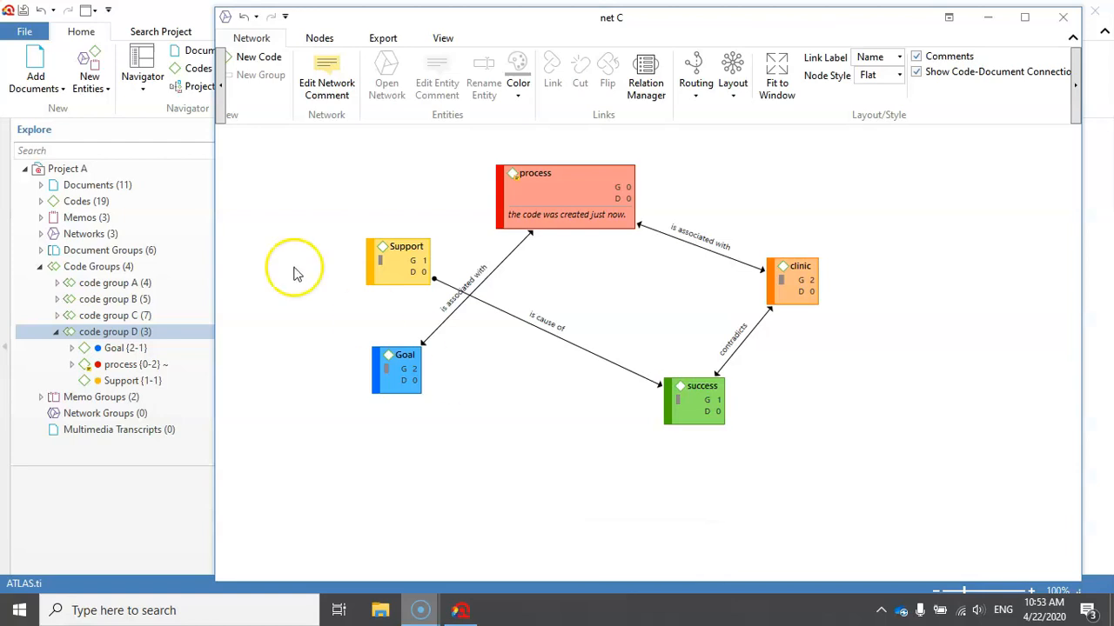
pyautogui.click(246, 19)
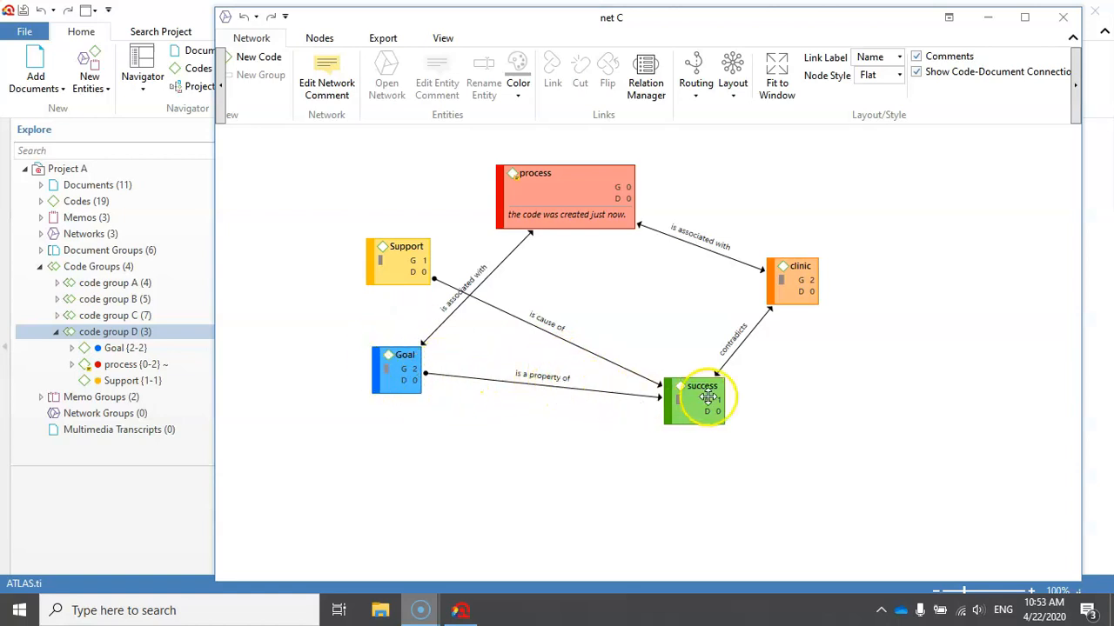
# Step: Flip the direction of the "is a property of" link between Goal and success, and flip it back
pyautogui.click(563, 390)
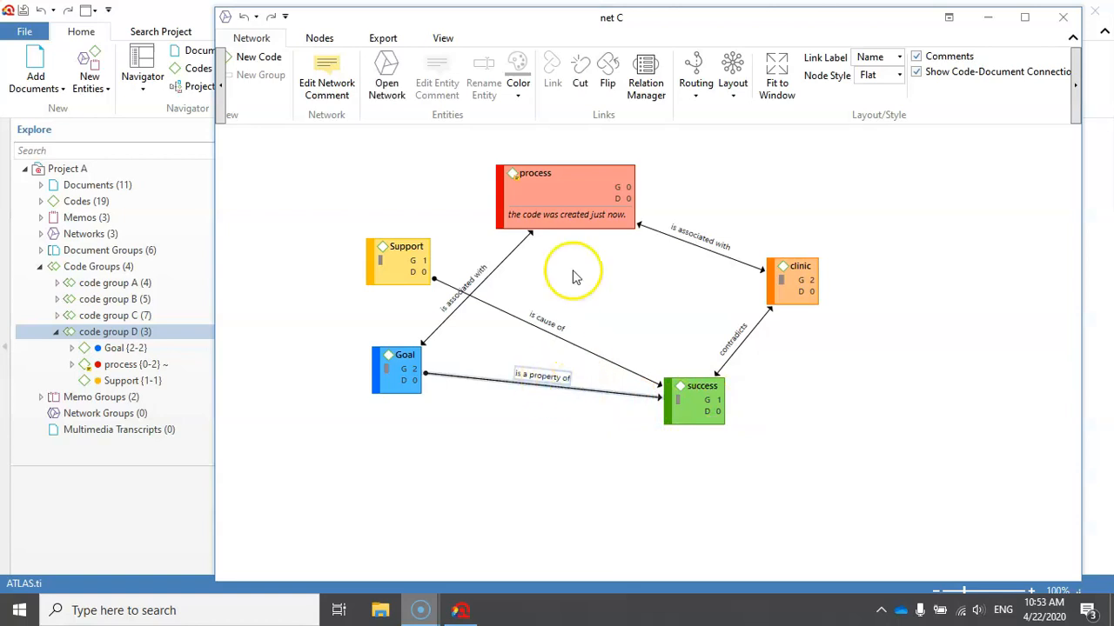
pyautogui.click(608, 71)
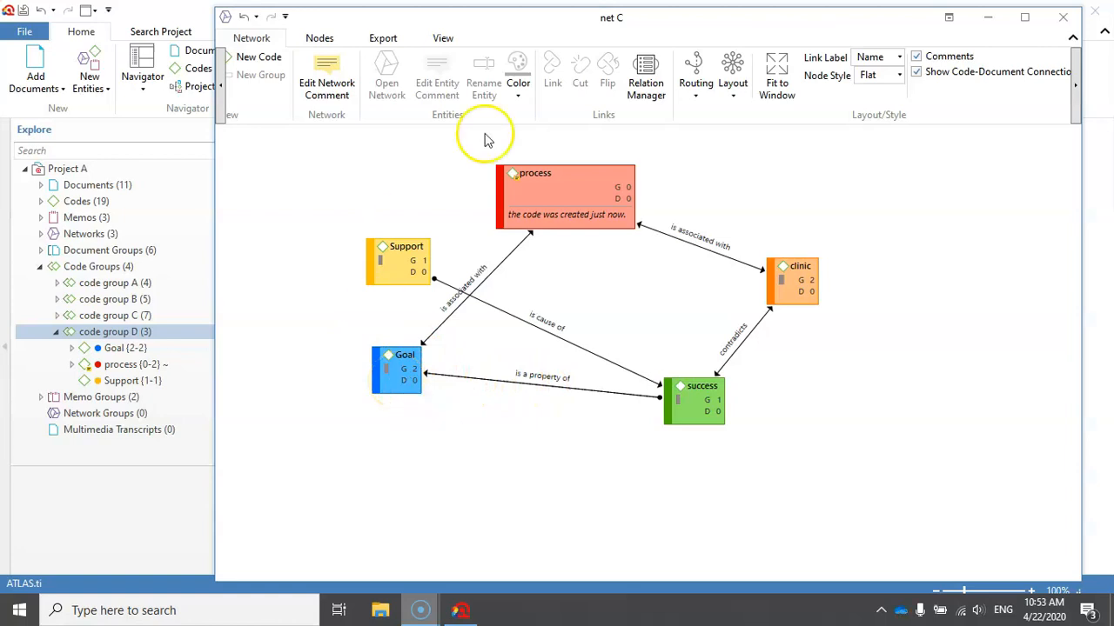
pyautogui.click(739, 352)
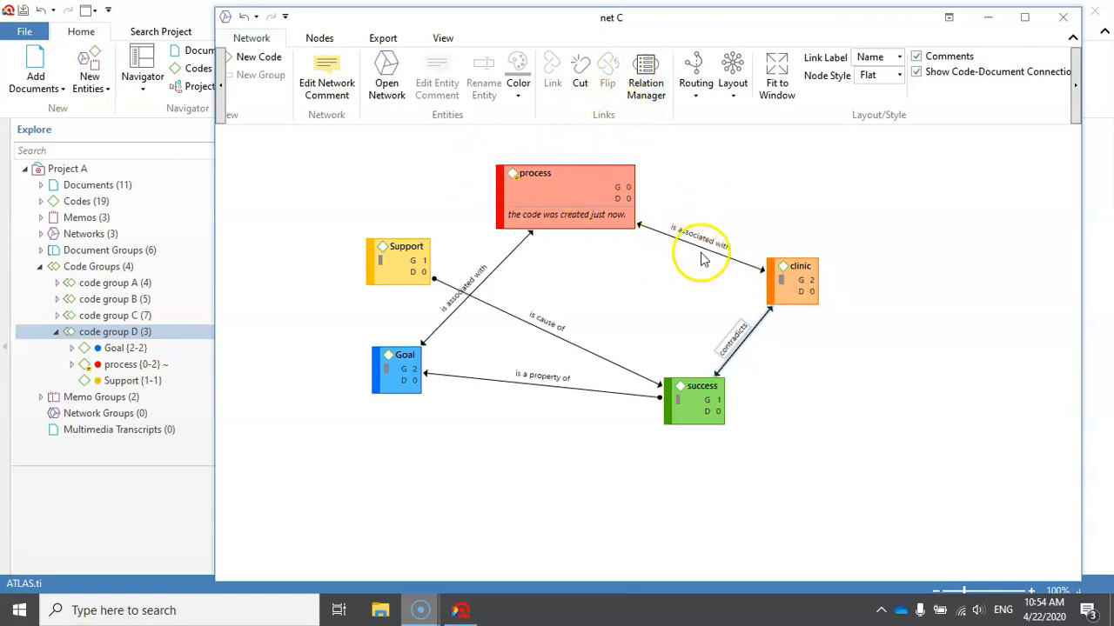
pyautogui.click(644, 329)
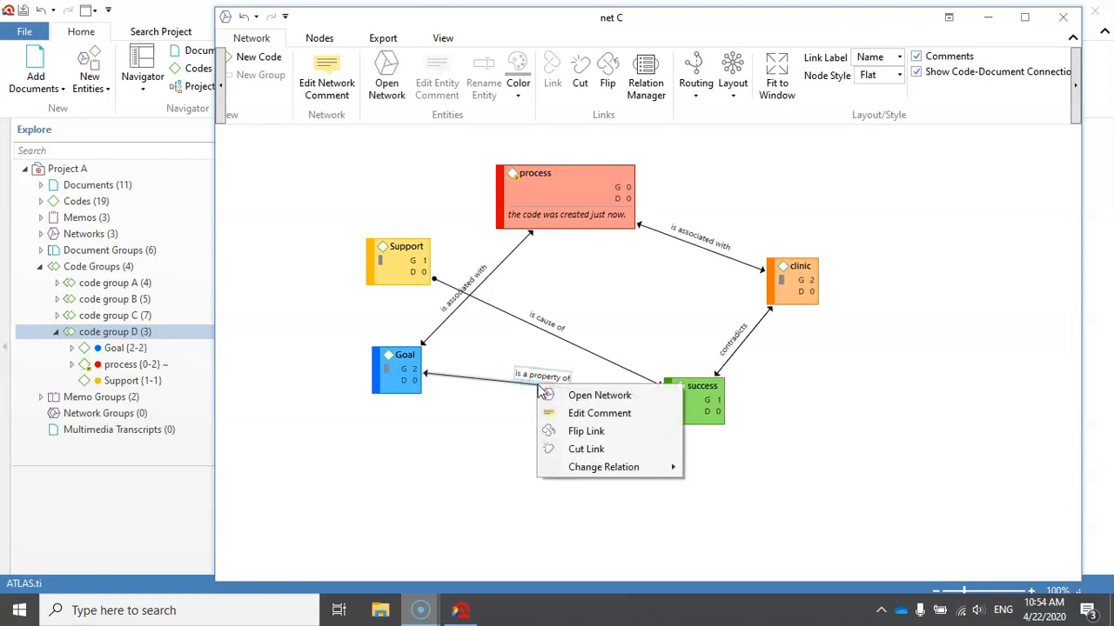
pyautogui.click(620, 433)
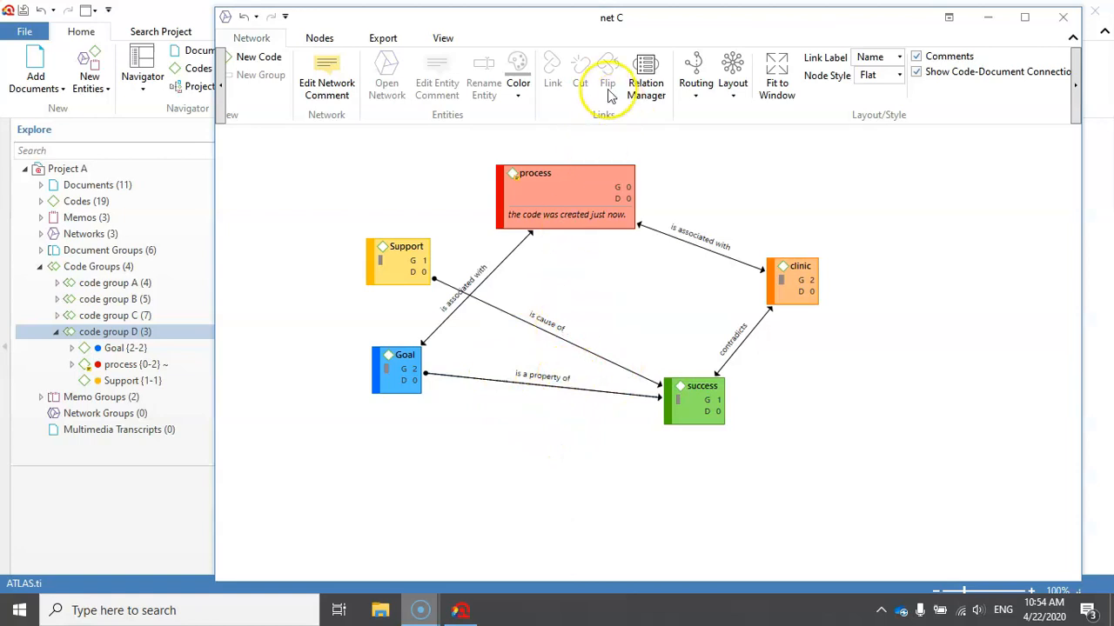
pyautogui.rightClick(521, 386)
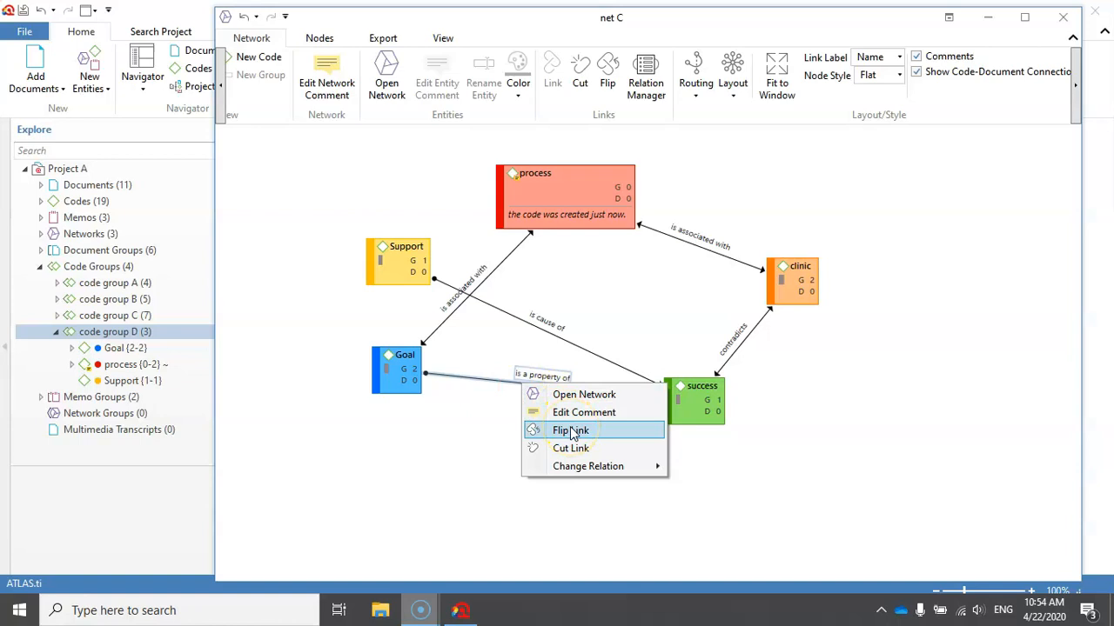
pyautogui.moveTo(592, 470)
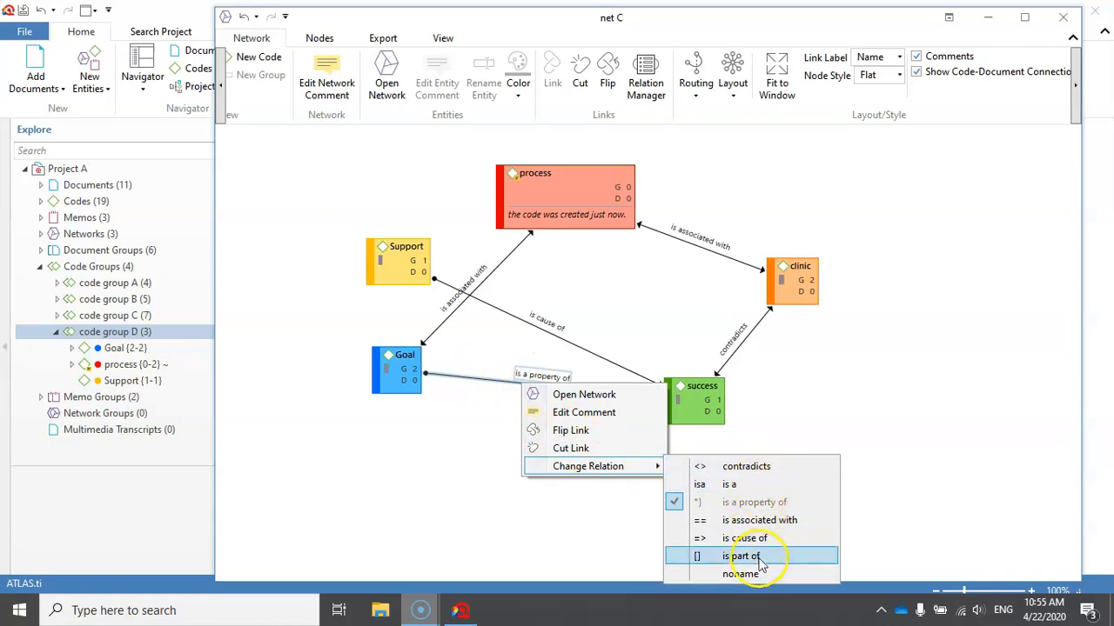
pyautogui.click(654, 293)
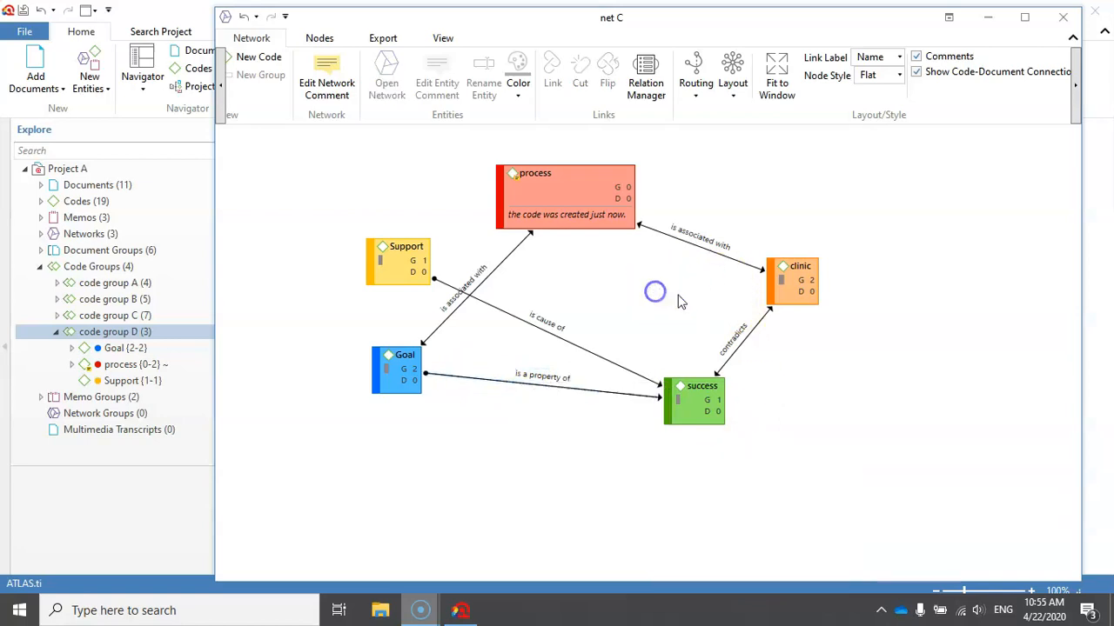
# Step: Change the relation of the link between success and clinic to "is cause of" and clear the selection
pyautogui.click(738, 358)
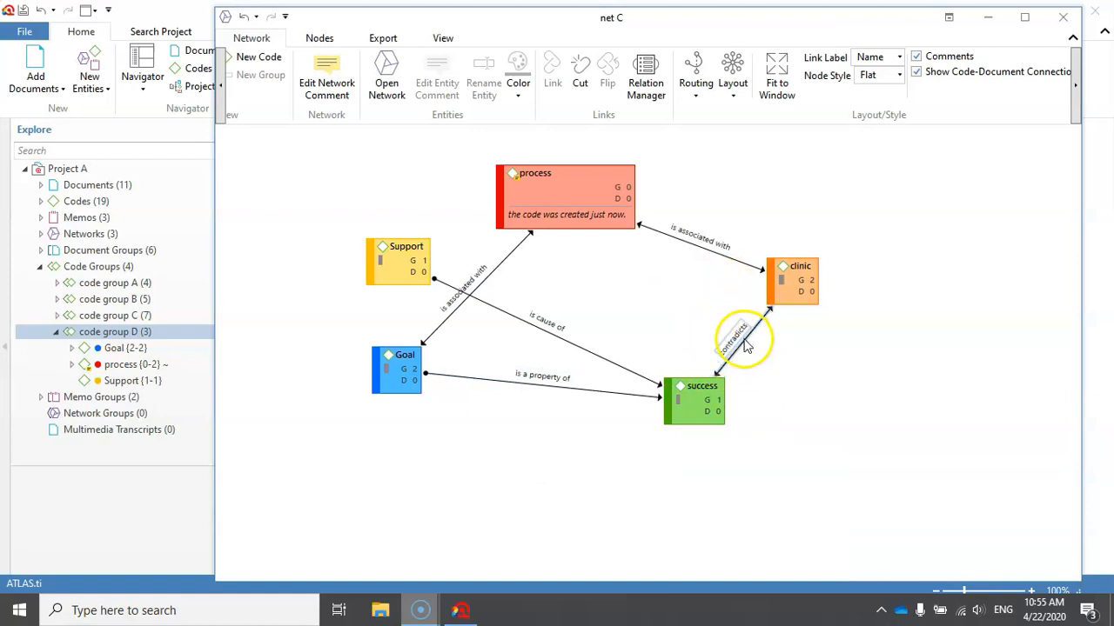
pyautogui.rightClick(746, 345)
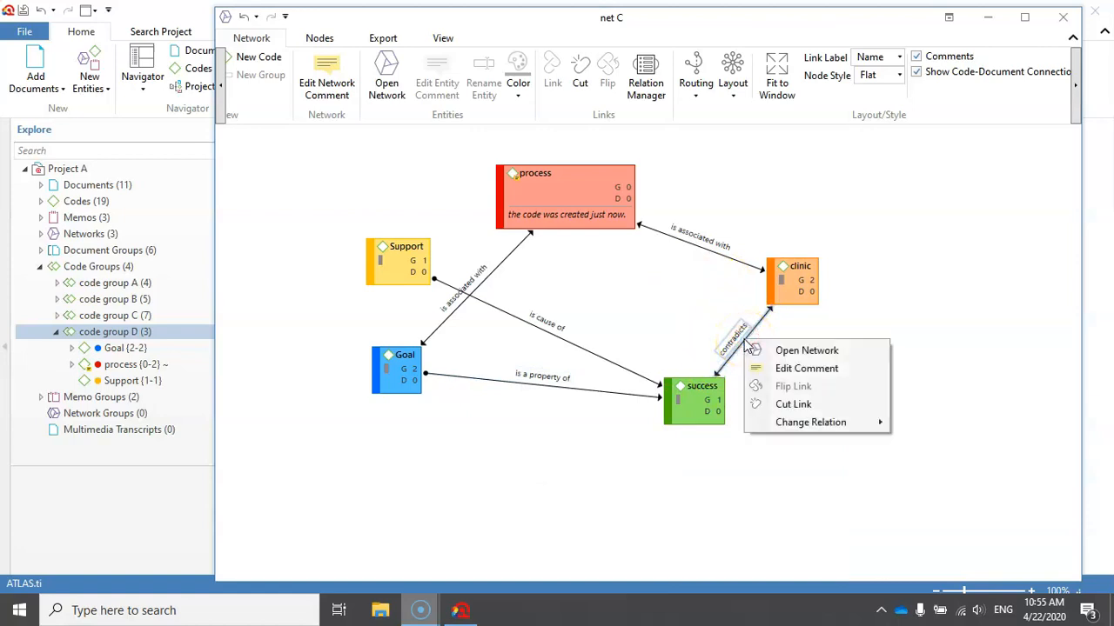
pyautogui.moveTo(809, 423)
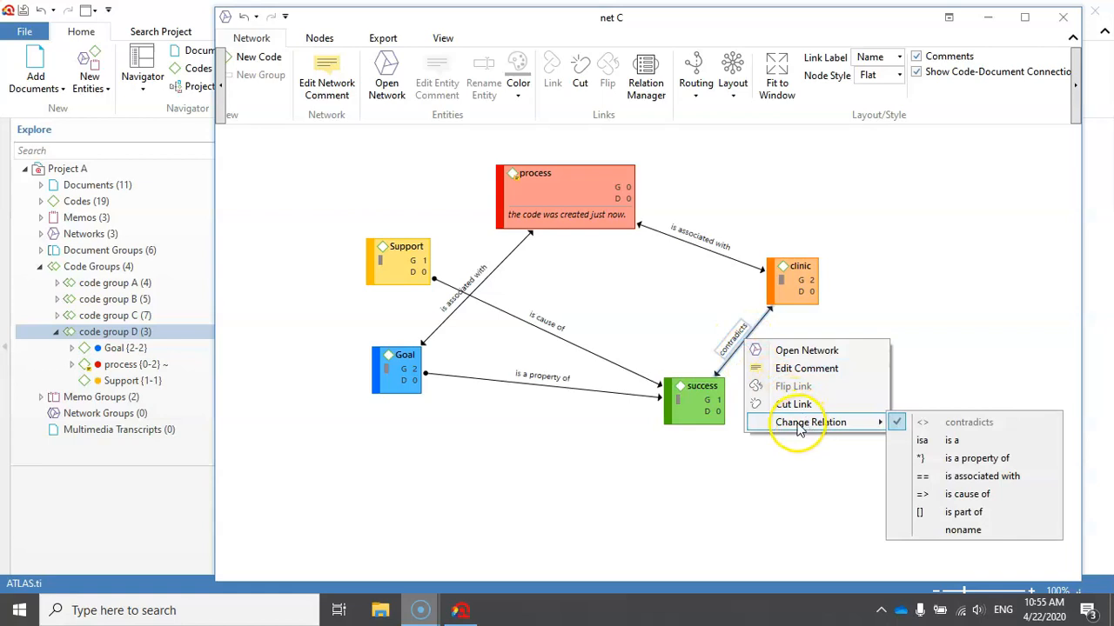
pyautogui.click(964, 499)
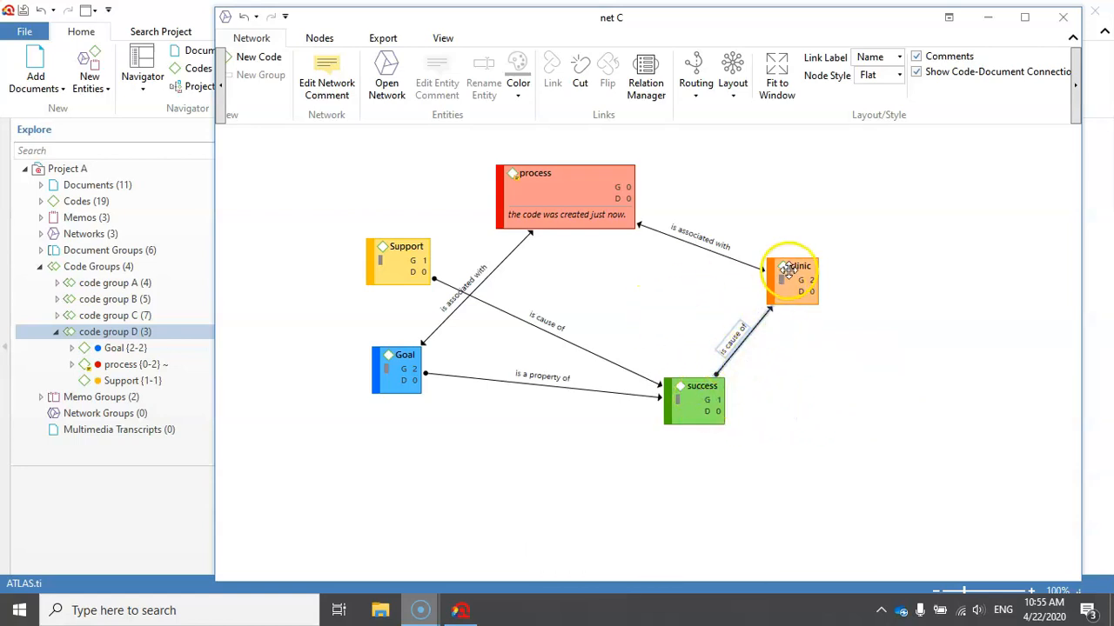
pyautogui.click(776, 383)
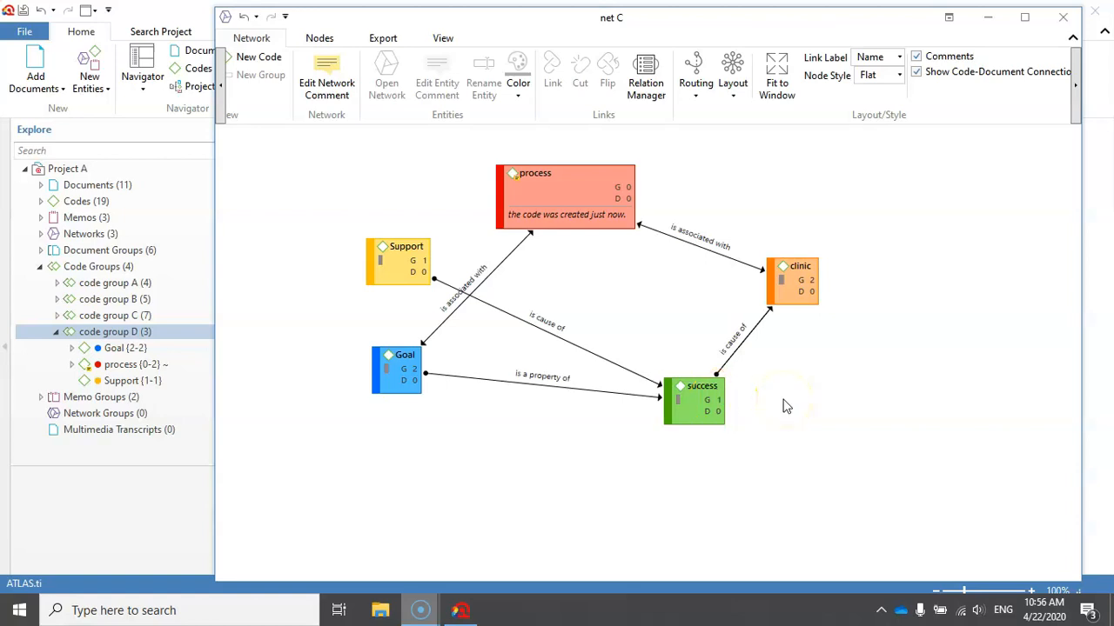
# Step: Expand the project's Codes list and examine the frequencies and link counts beside the codes
pyautogui.click(40, 201)
pyautogui.click(103, 282)
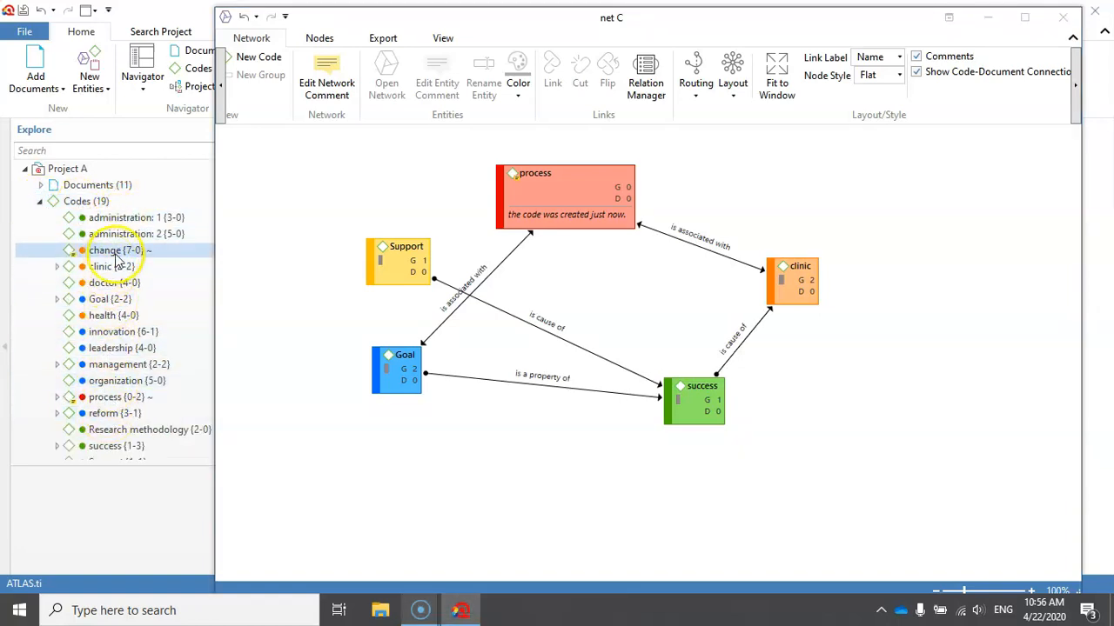
pyautogui.click(132, 268)
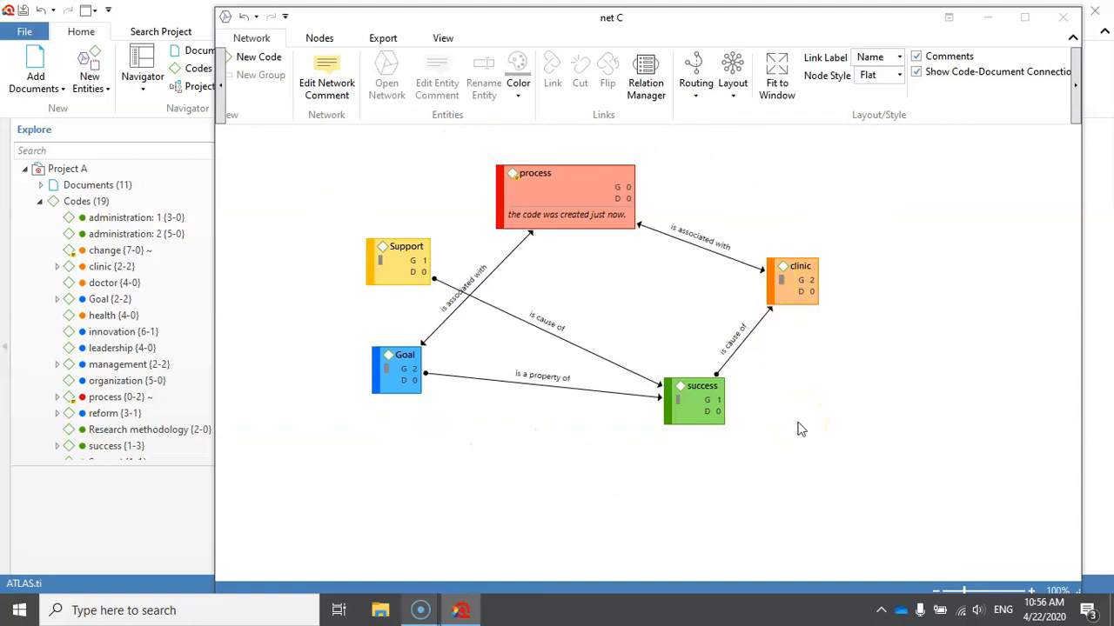
# Step: Close the net C network and reopen it from the project's Networks list
pyautogui.click(1066, 22)
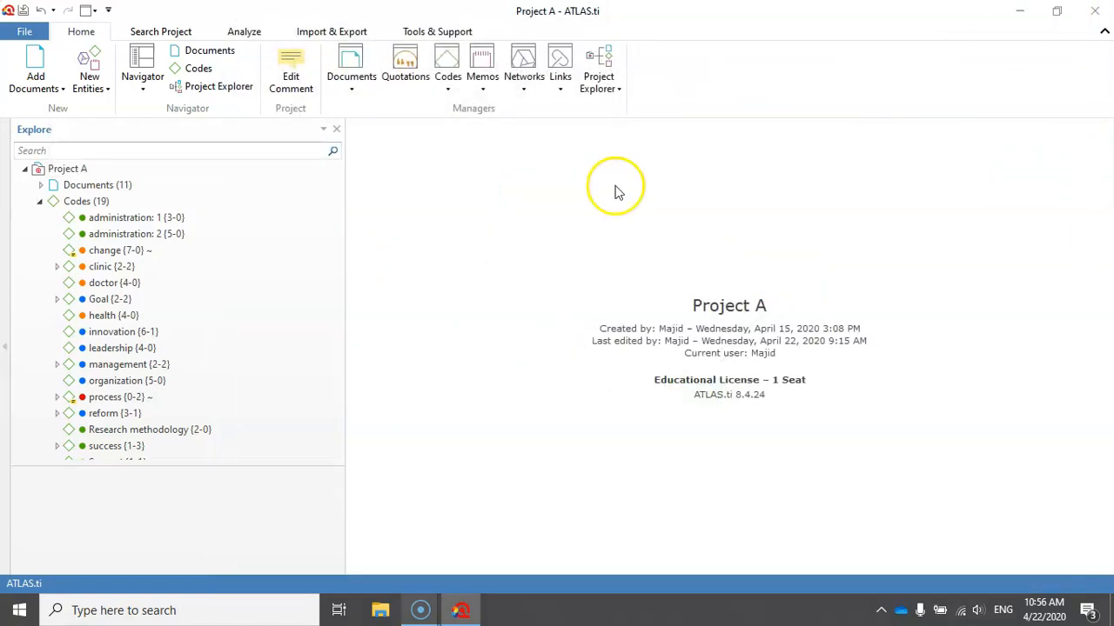
pyautogui.click(54, 205)
pyautogui.click(39, 201)
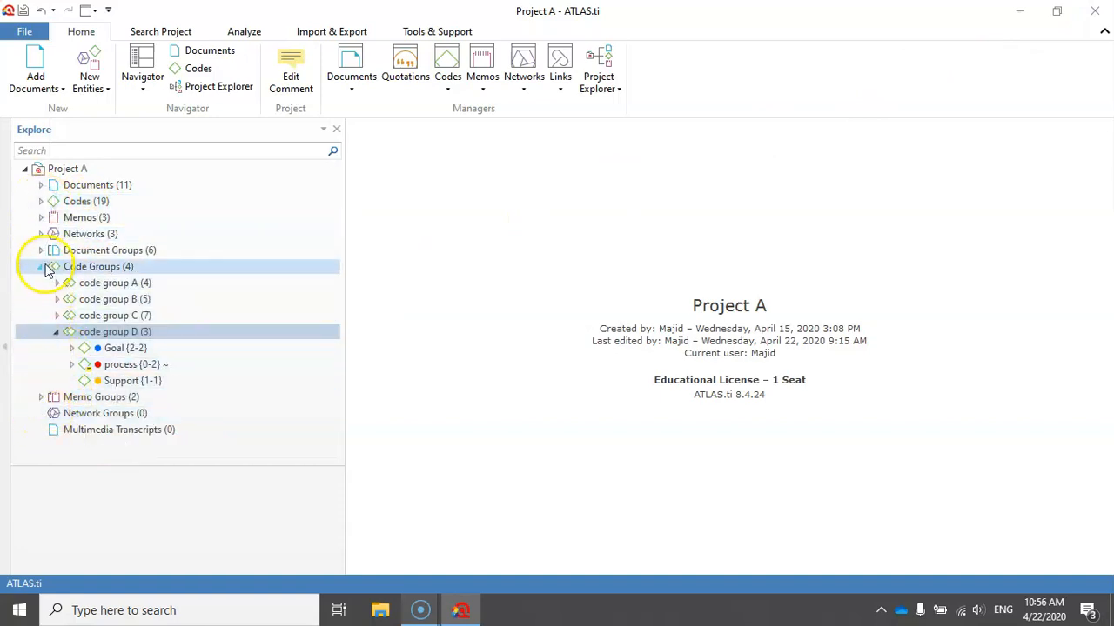
pyautogui.click(39, 234)
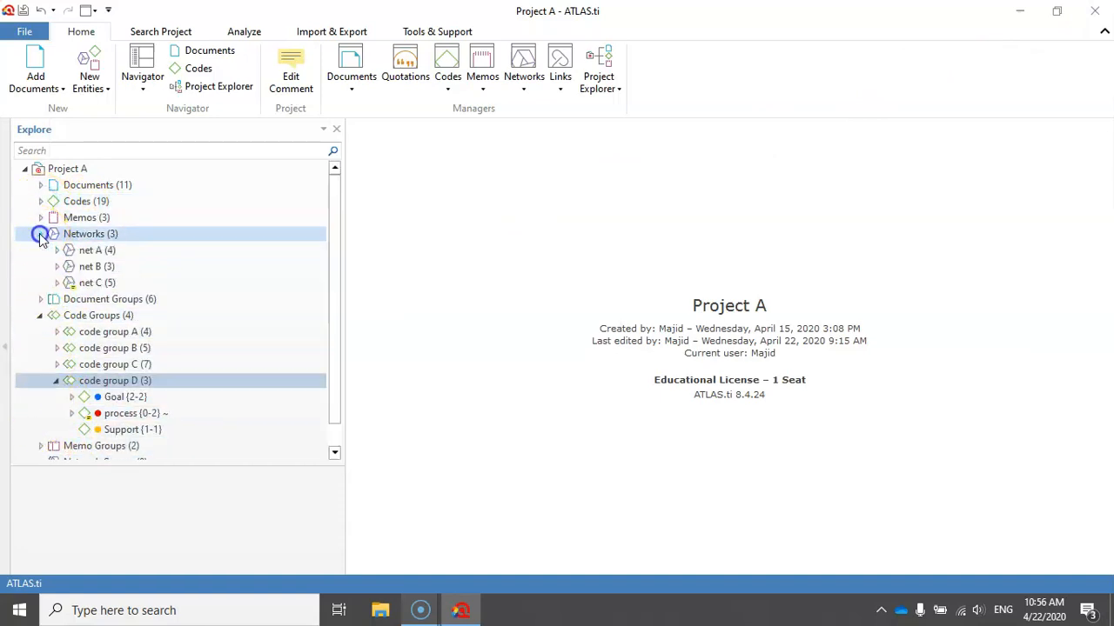
pyautogui.click(94, 286)
pyautogui.doubleClick(94, 286)
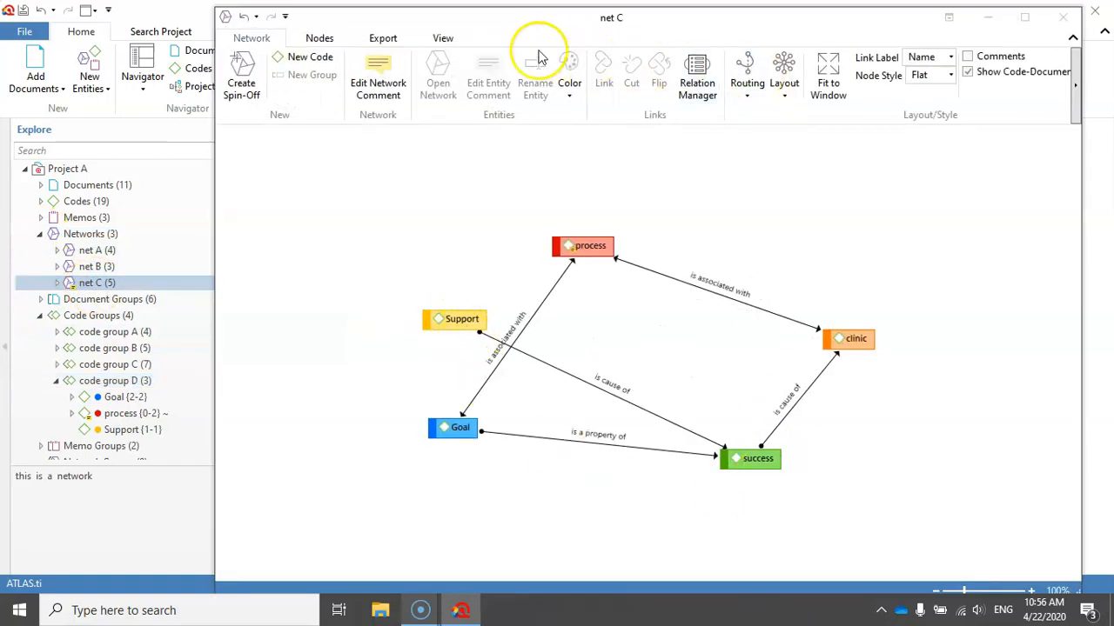
# Step: Turn on the display of frequencies on the nodes of net C
pyautogui.click(446, 39)
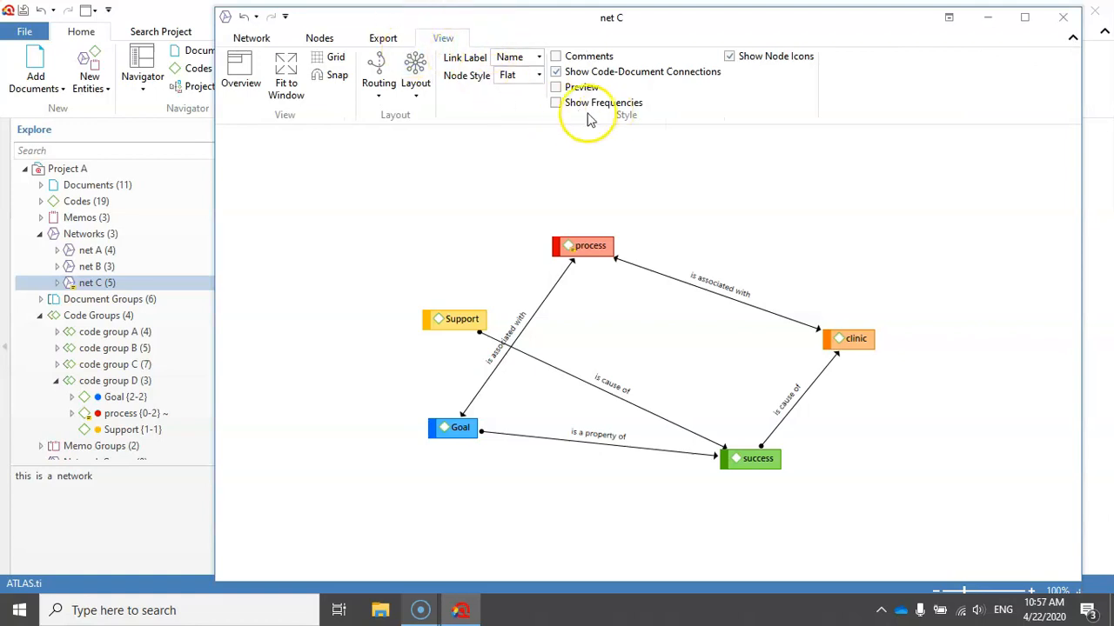
pyautogui.click(556, 103)
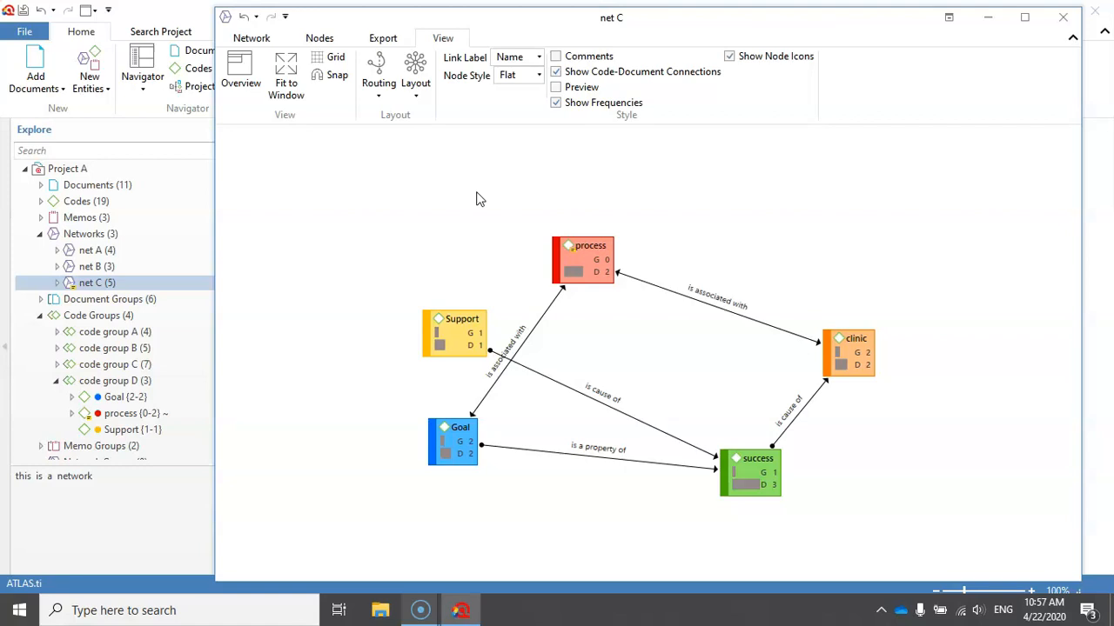
pyautogui.click(251, 37)
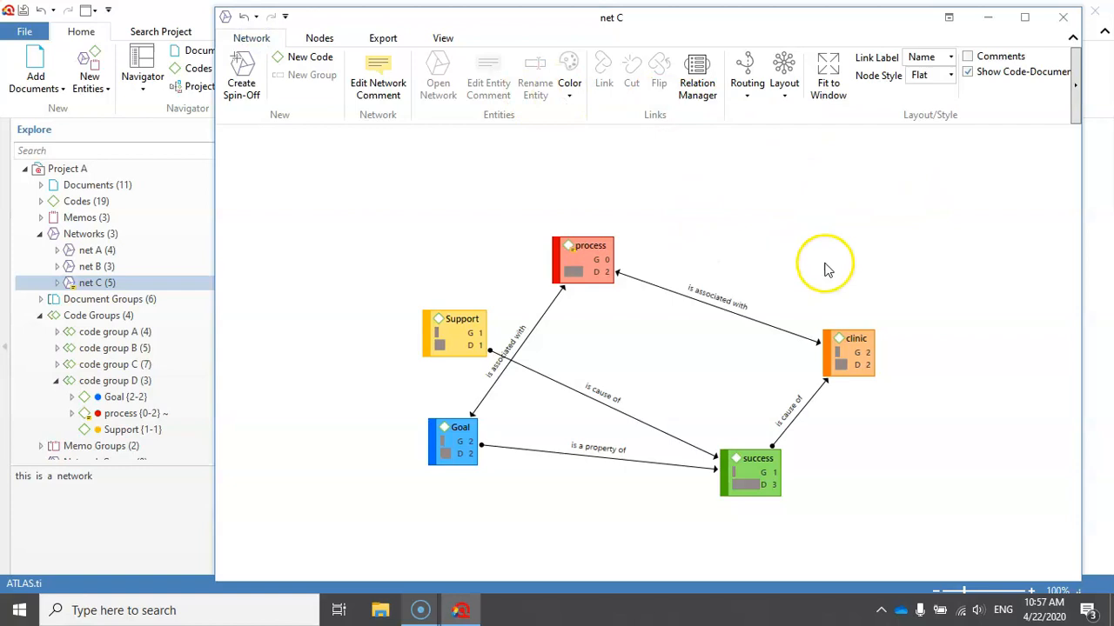
# Step: Reposition the clinic, process and success nodes by hand, moving each one higher in the network
pyautogui.moveTo(867, 365); pyautogui.dragTo(874, 270)
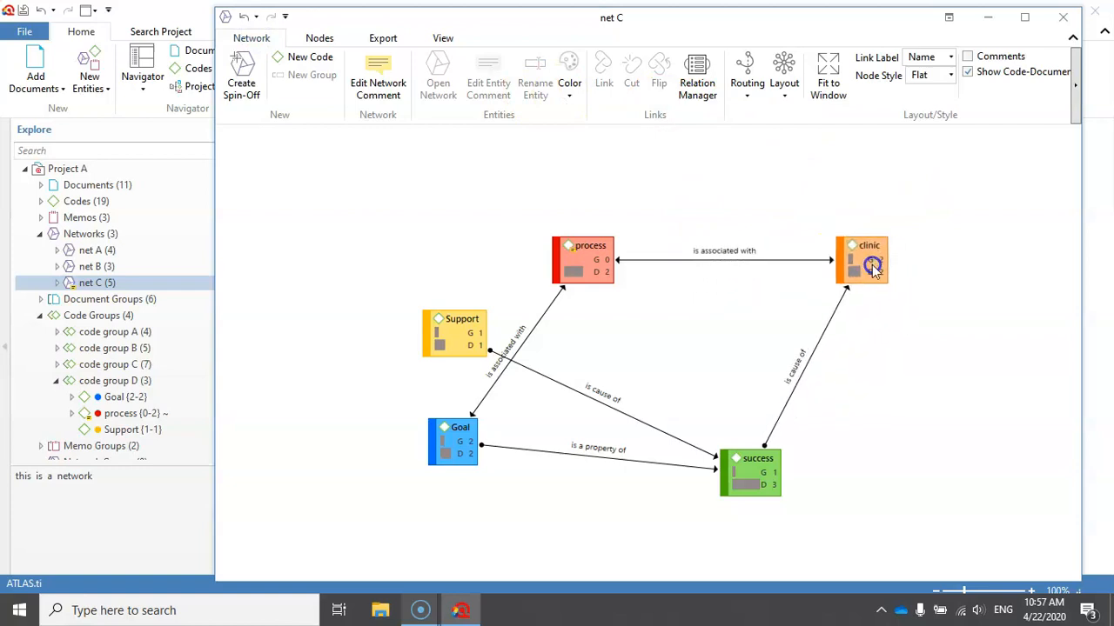
pyautogui.moveTo(598, 254); pyautogui.dragTo(665, 206)
pyautogui.moveTo(779, 452); pyautogui.dragTo(797, 422)
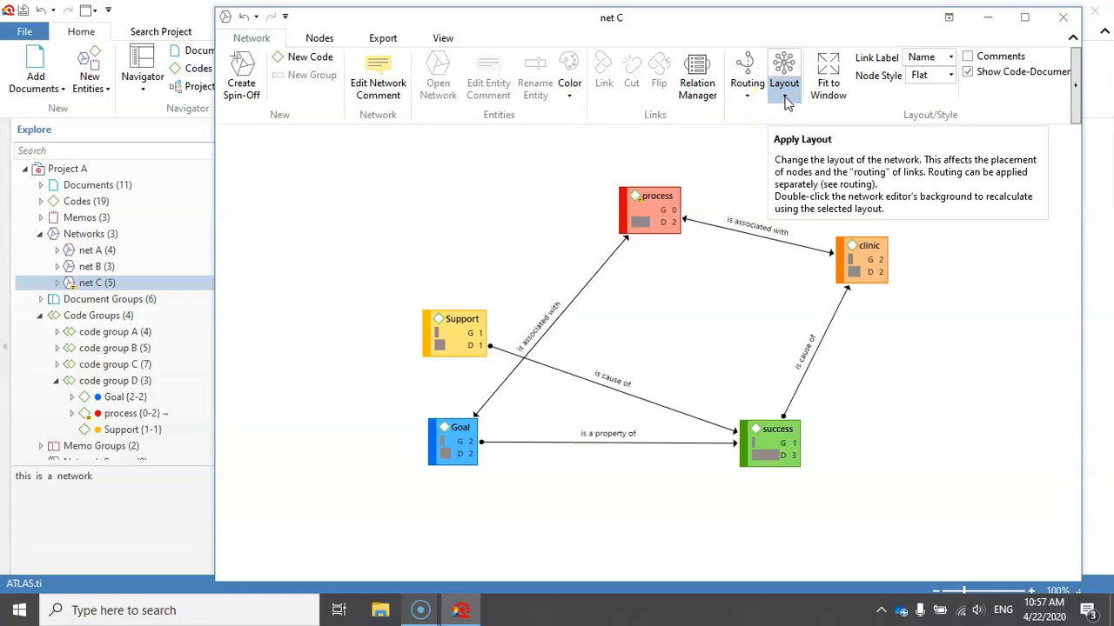
# Step: Apply the Organic layout to the network
pyautogui.click(786, 101)
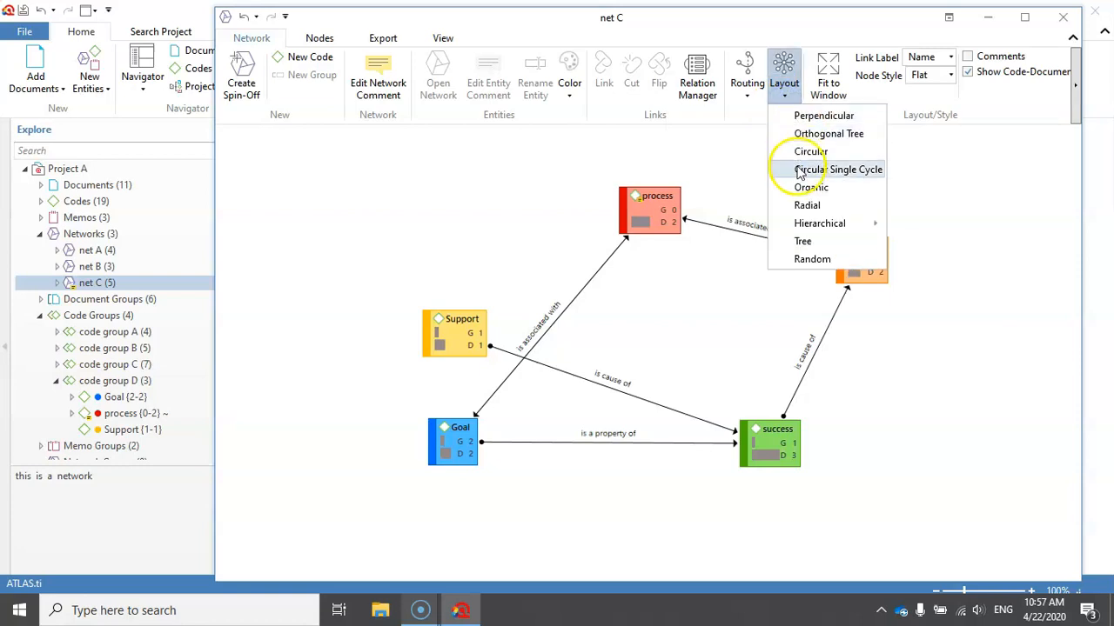
pyautogui.moveTo(819, 228)
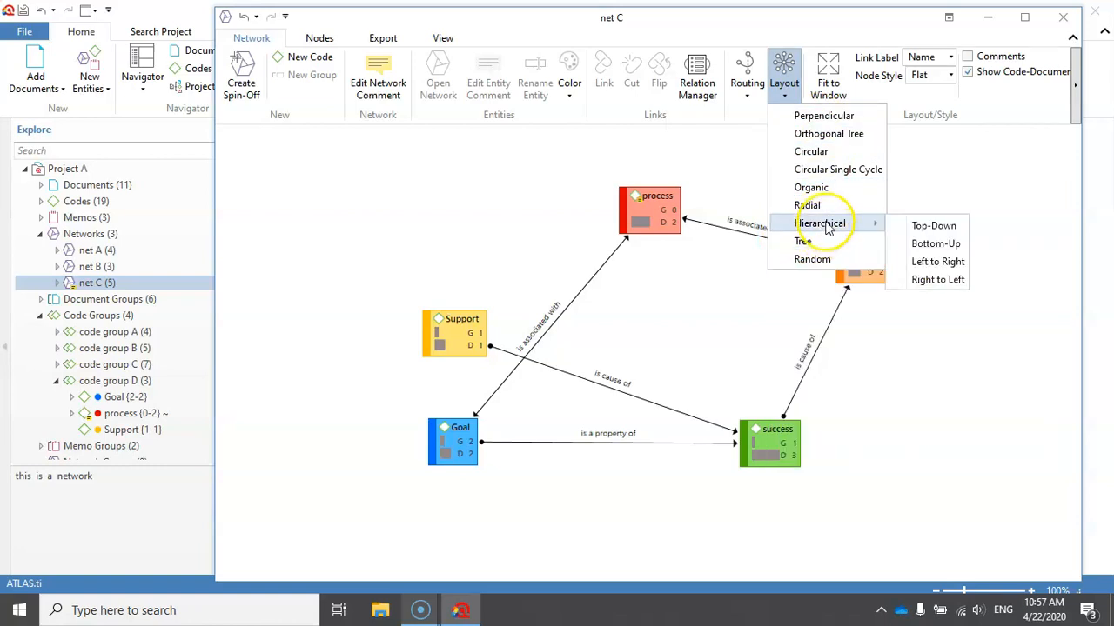
pyautogui.click(822, 187)
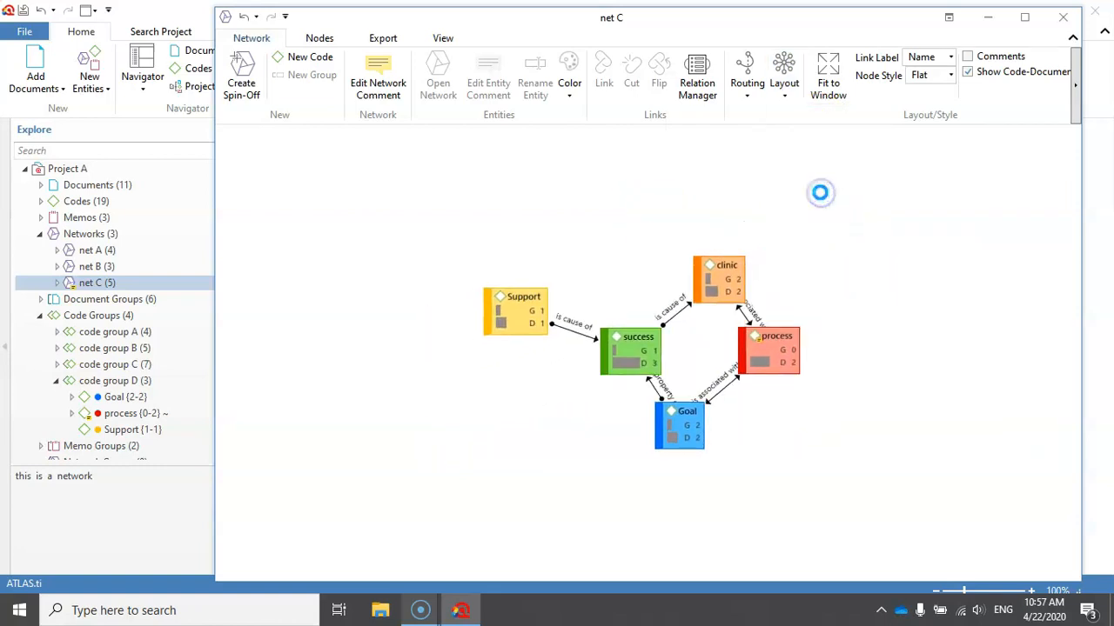
# Step: Spread out the organic layout by moving clinic up, Goal down, Support farther left and success slightly right
pyautogui.moveTo(706, 276); pyautogui.dragTo(725, 238)
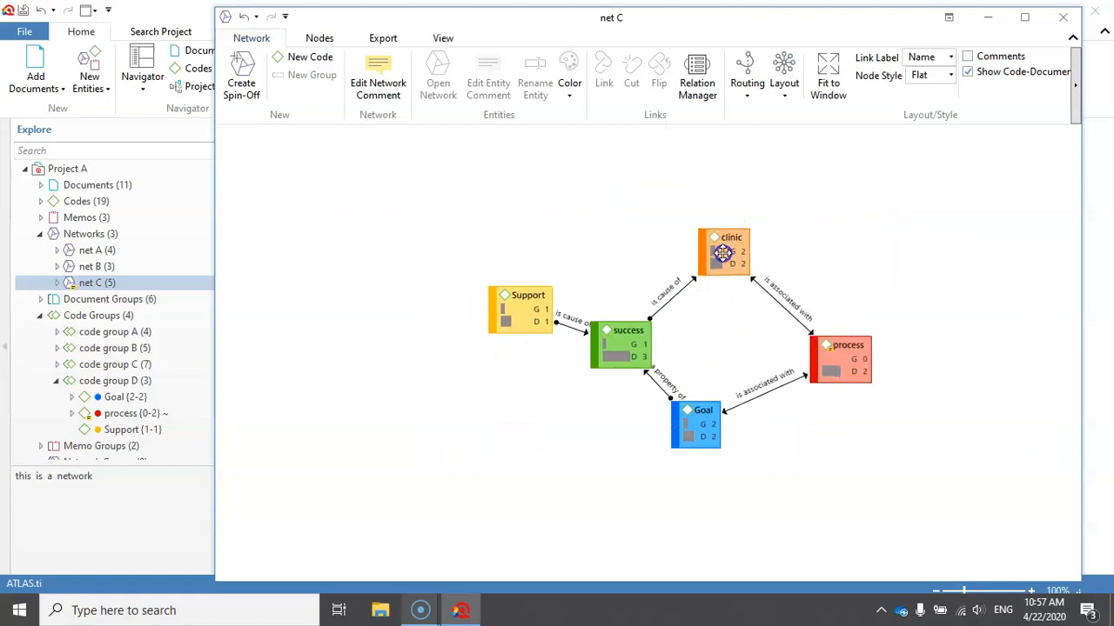
pyautogui.moveTo(677, 423); pyautogui.dragTo(701, 472)
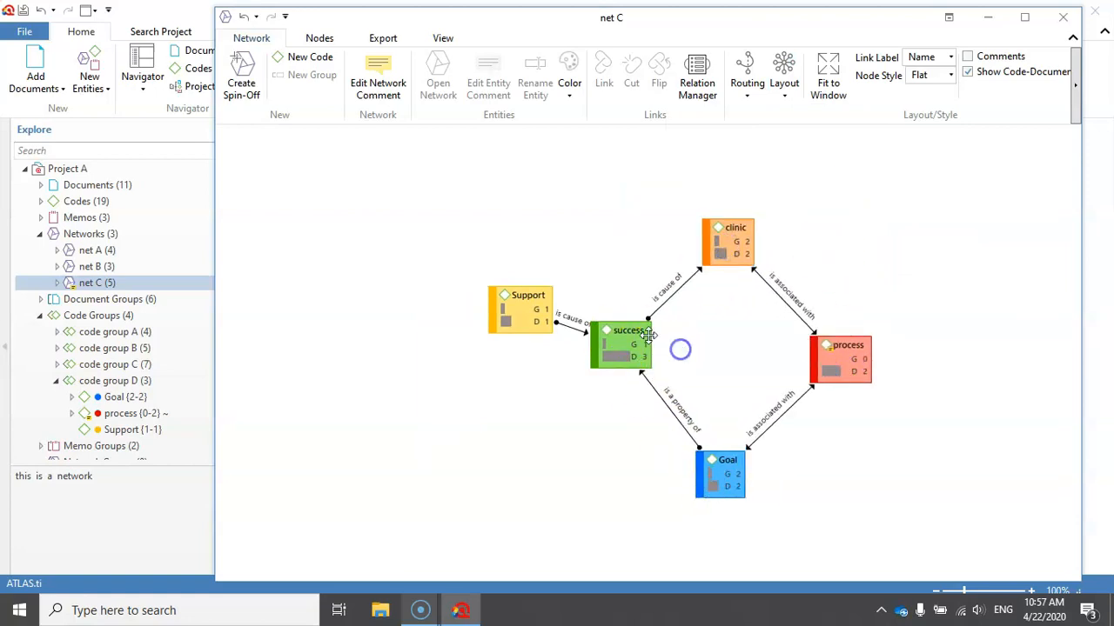
pyautogui.moveTo(648, 336); pyautogui.dragTo(693, 338)
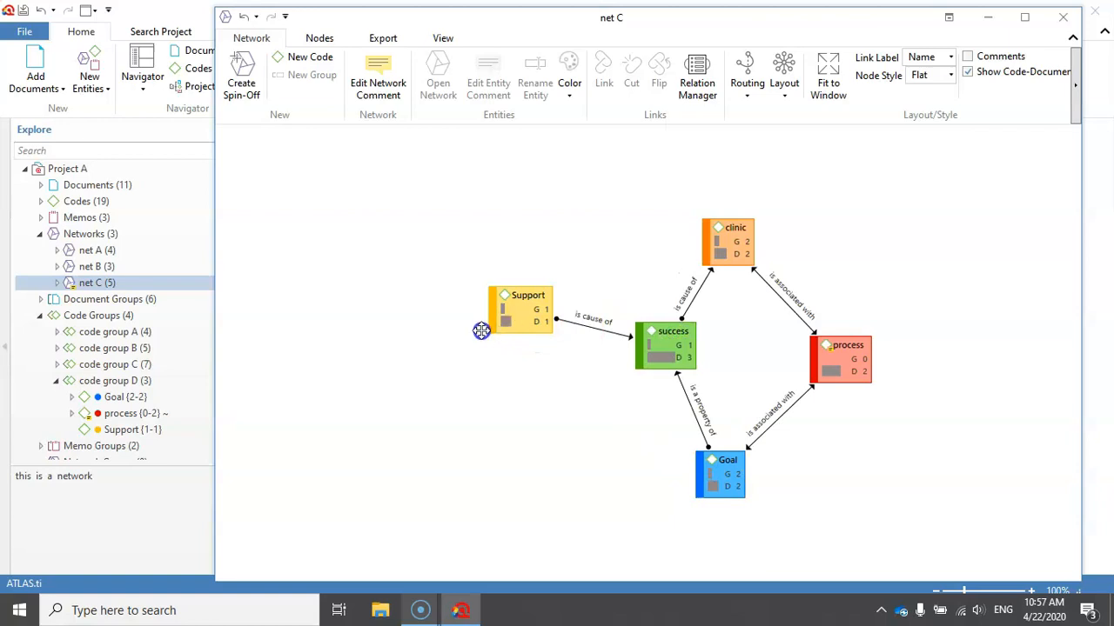
pyautogui.moveTo(481, 330); pyautogui.dragTo(450, 342)
pyautogui.moveTo(674, 338); pyautogui.dragTo(649, 338)
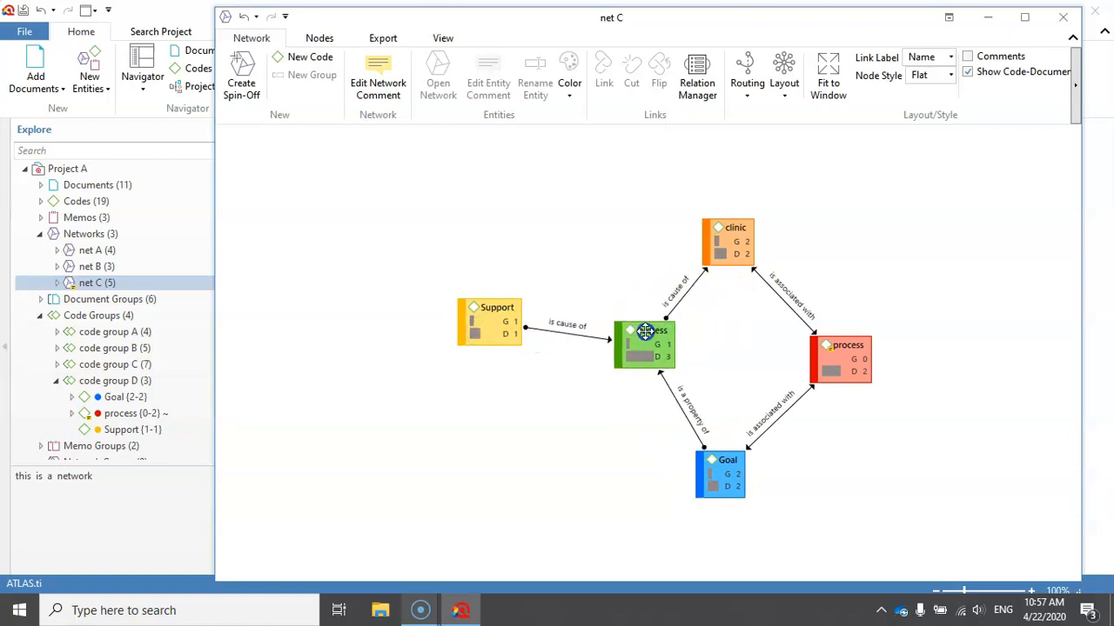
# Step: Apply the hierarchical Top-Down layout to the network
pyautogui.click(785, 96)
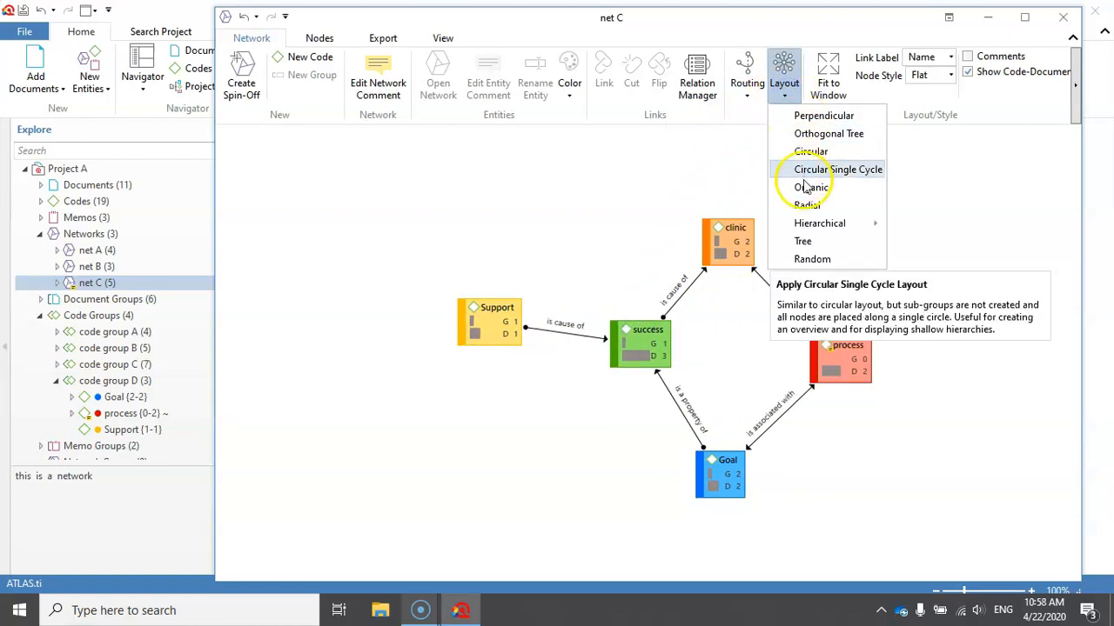
pyautogui.moveTo(822, 228)
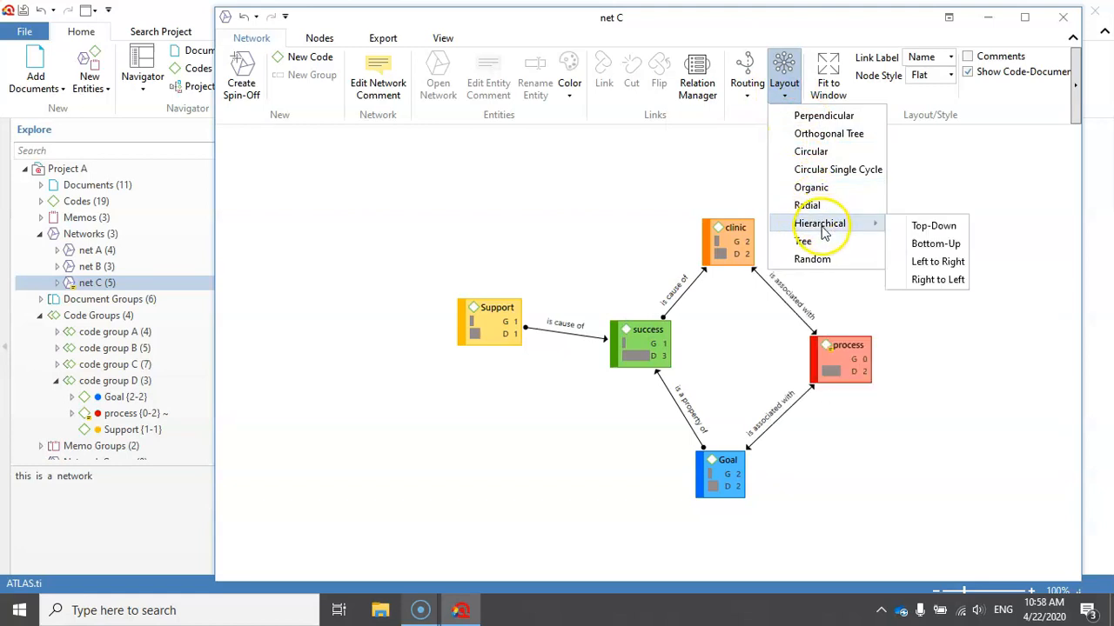
pyautogui.click(927, 227)
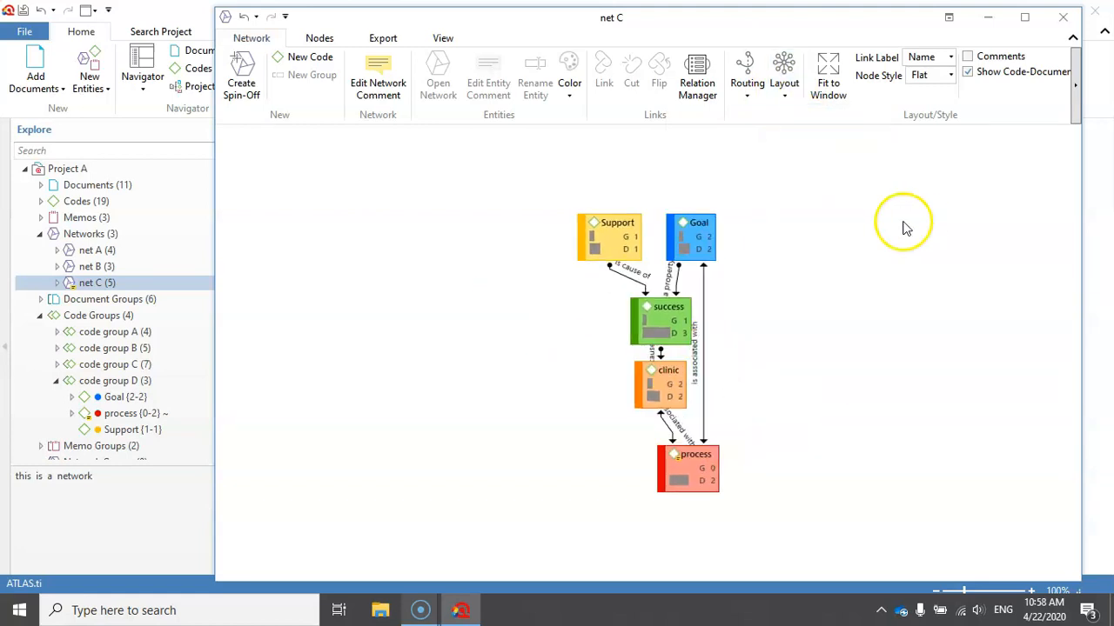
# Step: Change the network to the hierarchical Left to Right layout
pyautogui.click(779, 96)
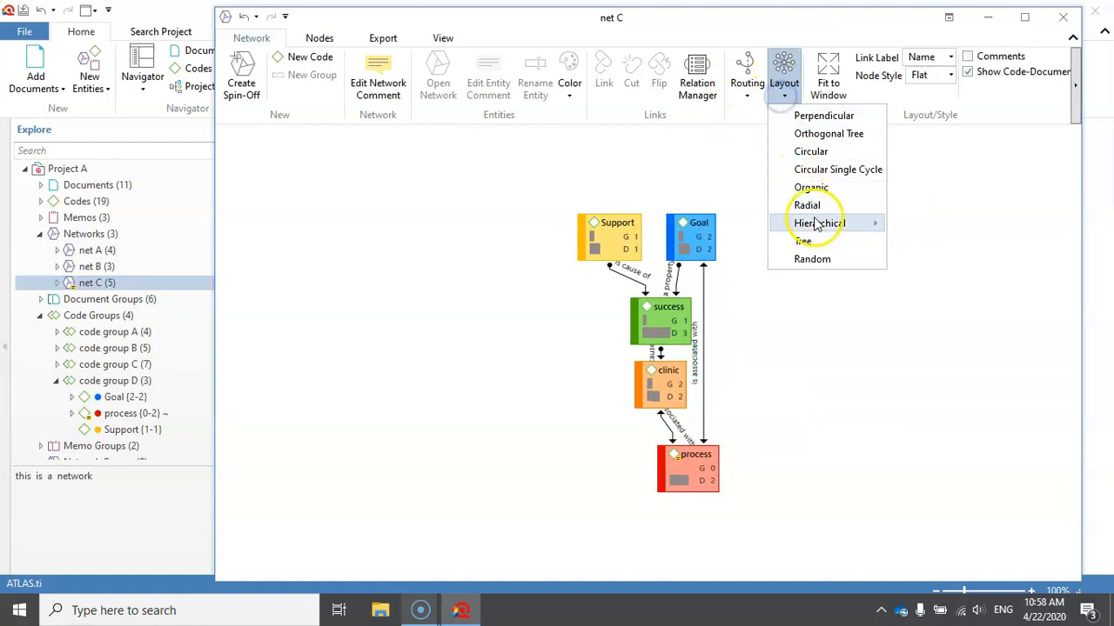
pyautogui.moveTo(818, 226)
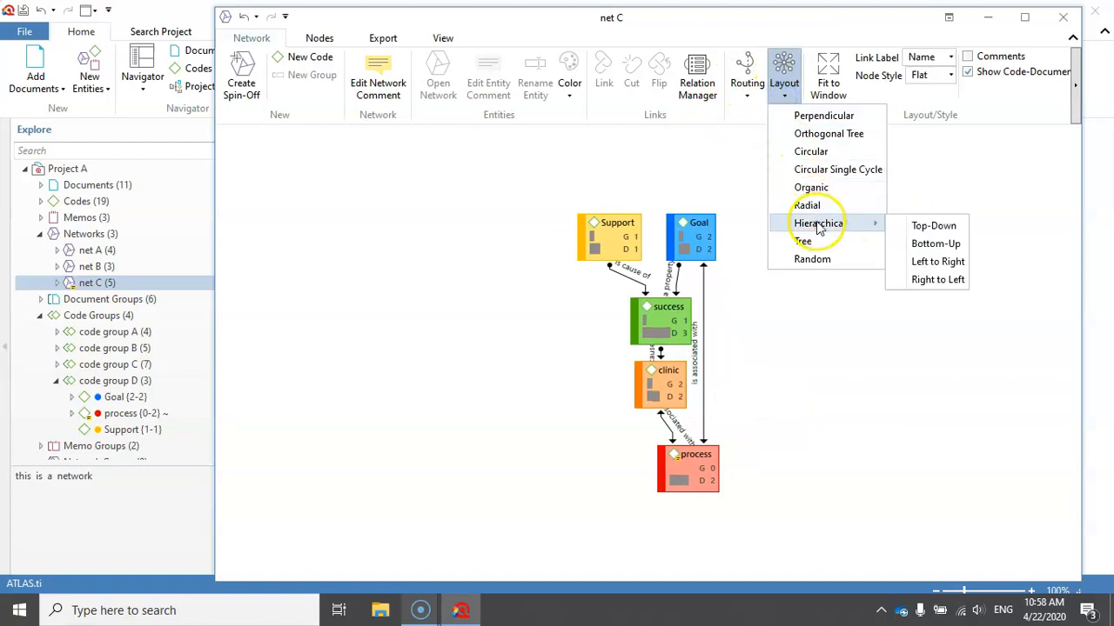
pyautogui.click(927, 262)
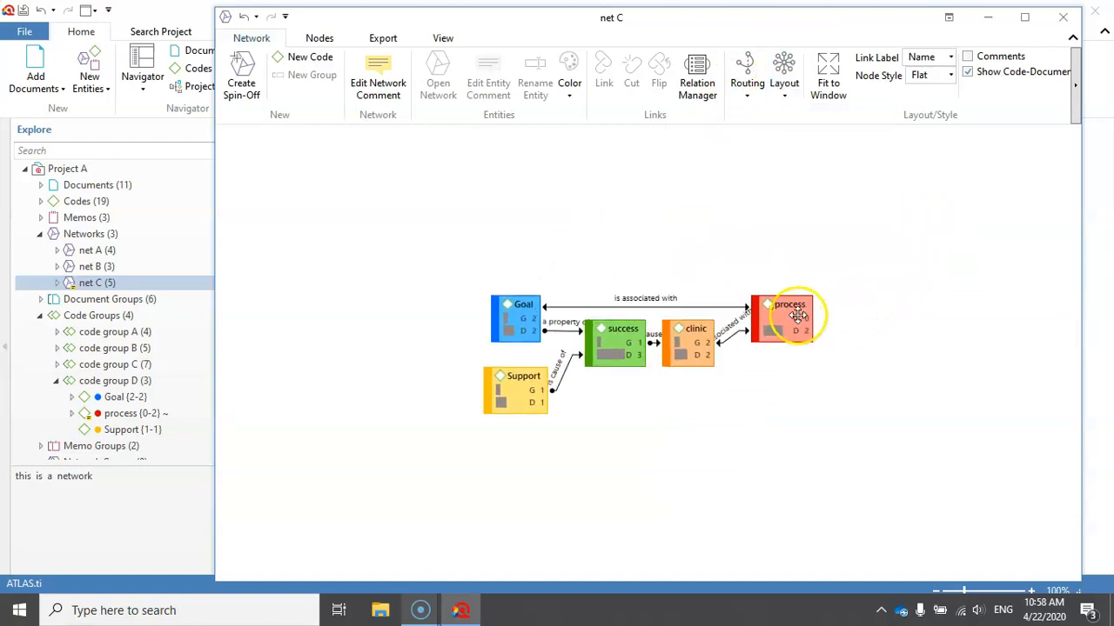
# Step: Spread out the left-to-right layout by moving process right, clinic, success and Support lower, and Goal higher
pyautogui.moveTo(687, 335); pyautogui.dragTo(739, 376)
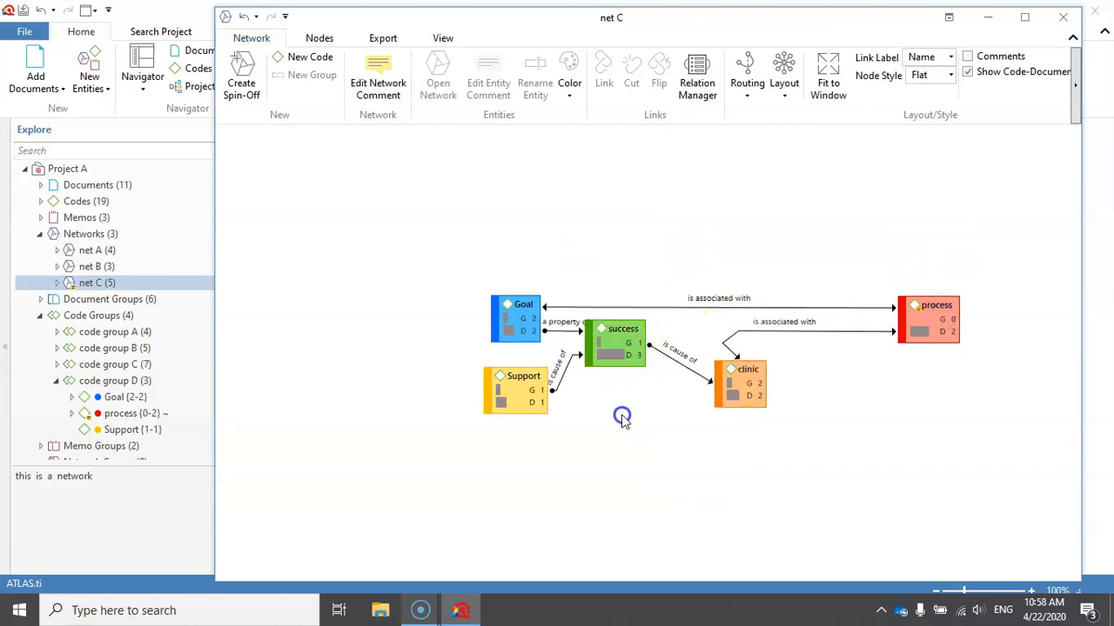
pyautogui.moveTo(610, 343); pyautogui.dragTo(622, 405)
pyautogui.moveTo(521, 398); pyautogui.dragTo(522, 422)
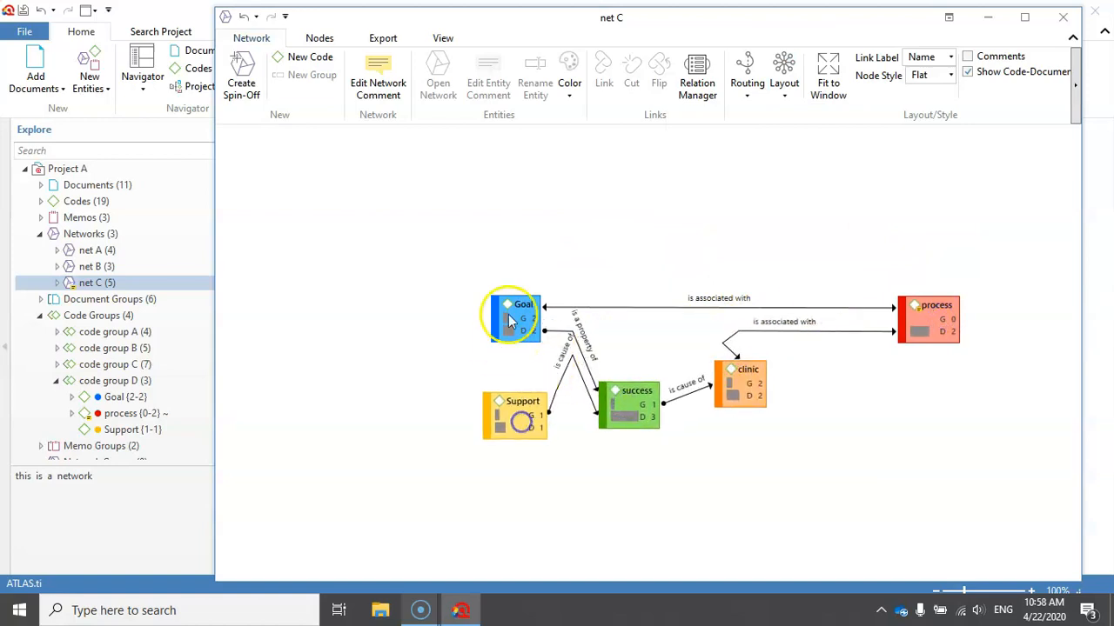
pyautogui.moveTo(510, 322); pyautogui.dragTo(496, 275)
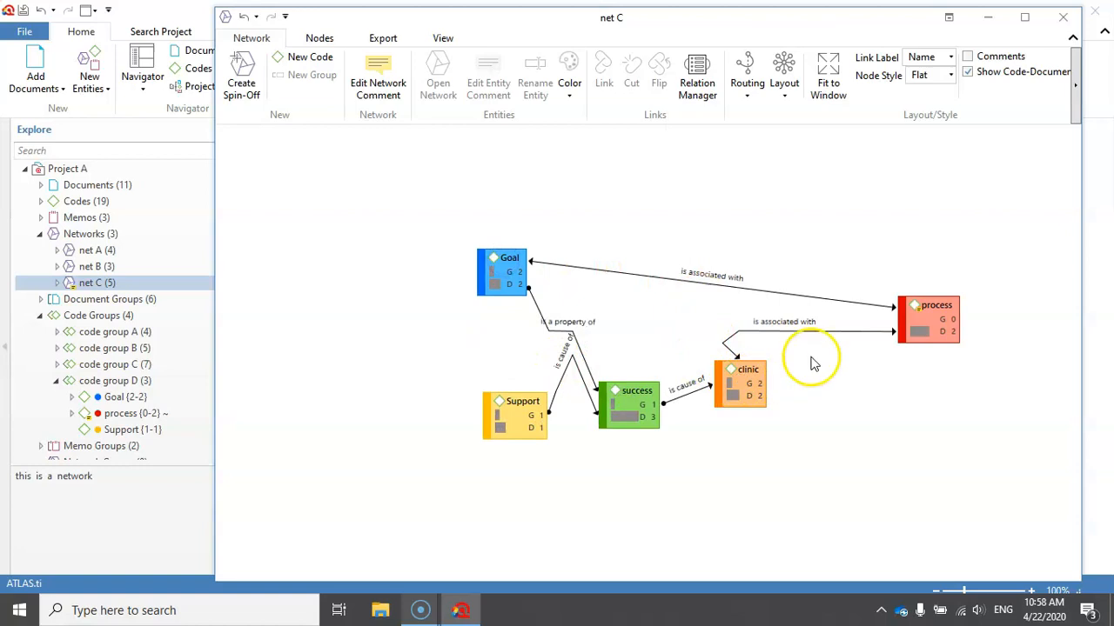
# Step: Apply Polyline Routing to the network's links
pyautogui.click(748, 97)
pyautogui.click(780, 135)
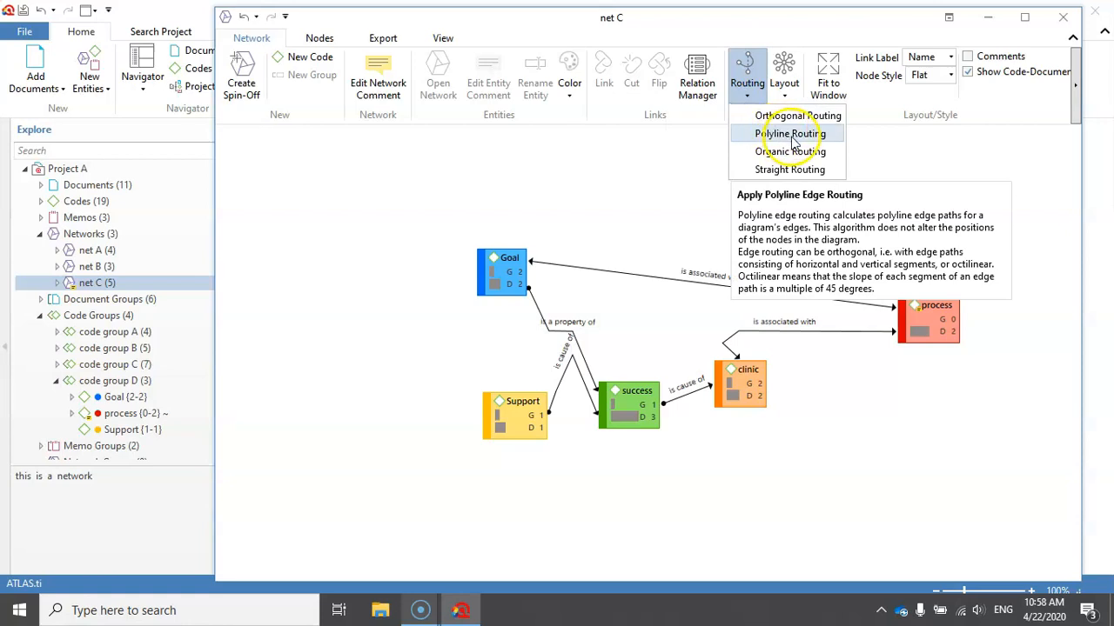
pyautogui.click(802, 137)
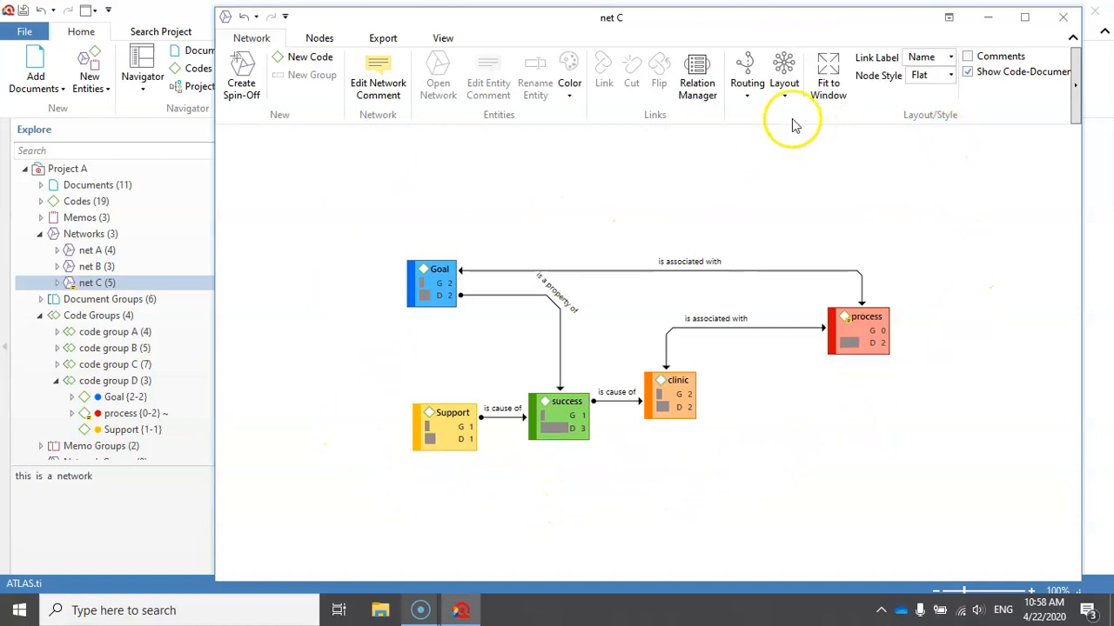
# Step: Apply Organic Routing to the network's links
pyautogui.click(785, 92)
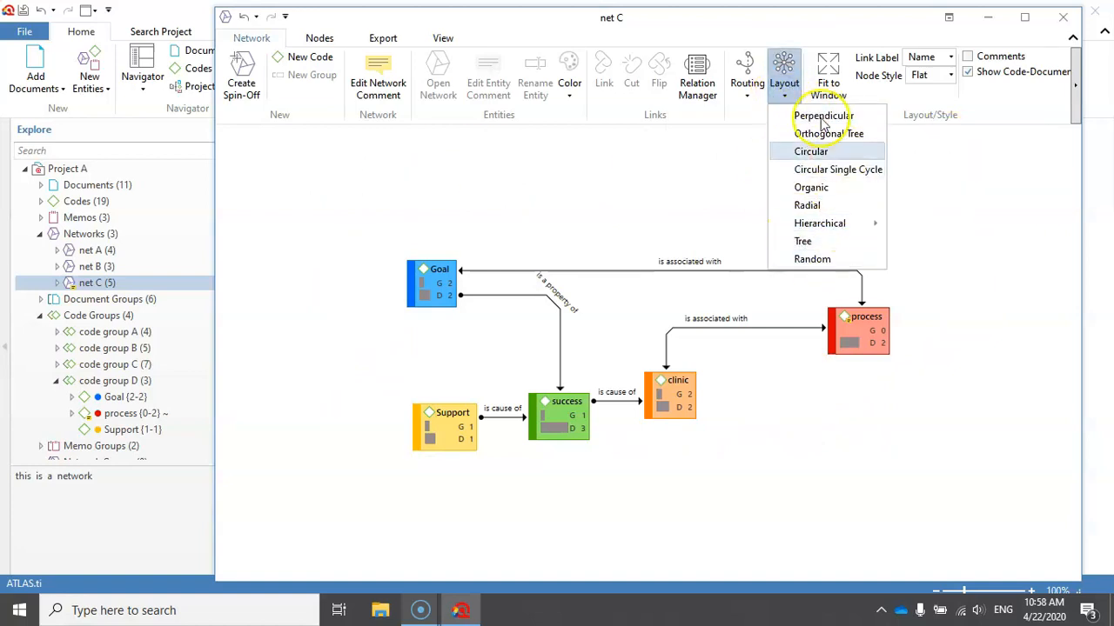
pyautogui.click(747, 97)
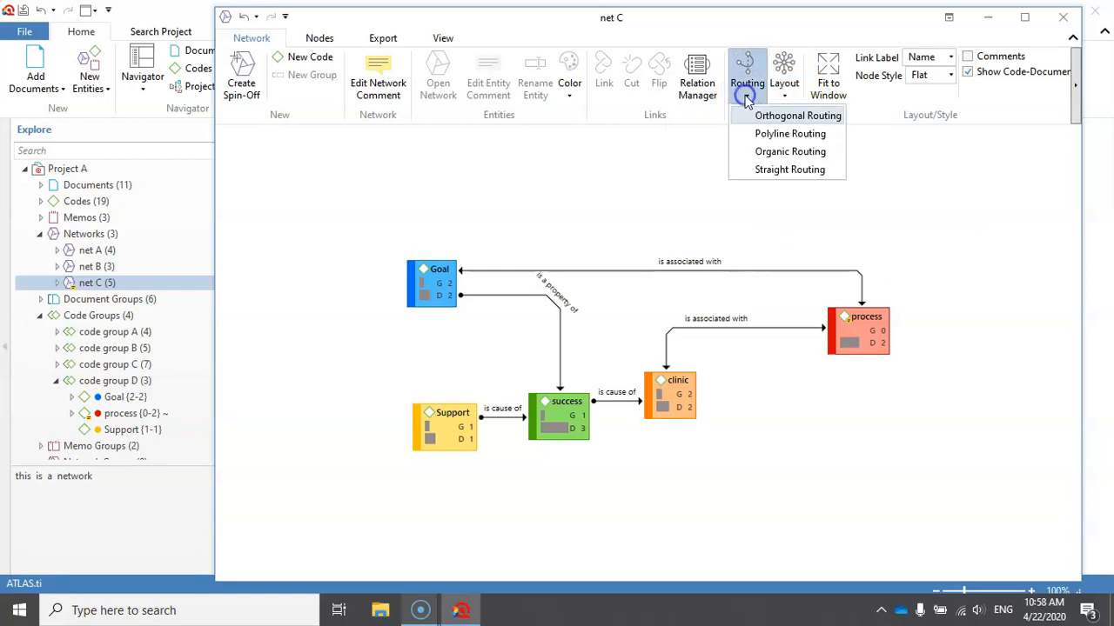
pyautogui.click(788, 153)
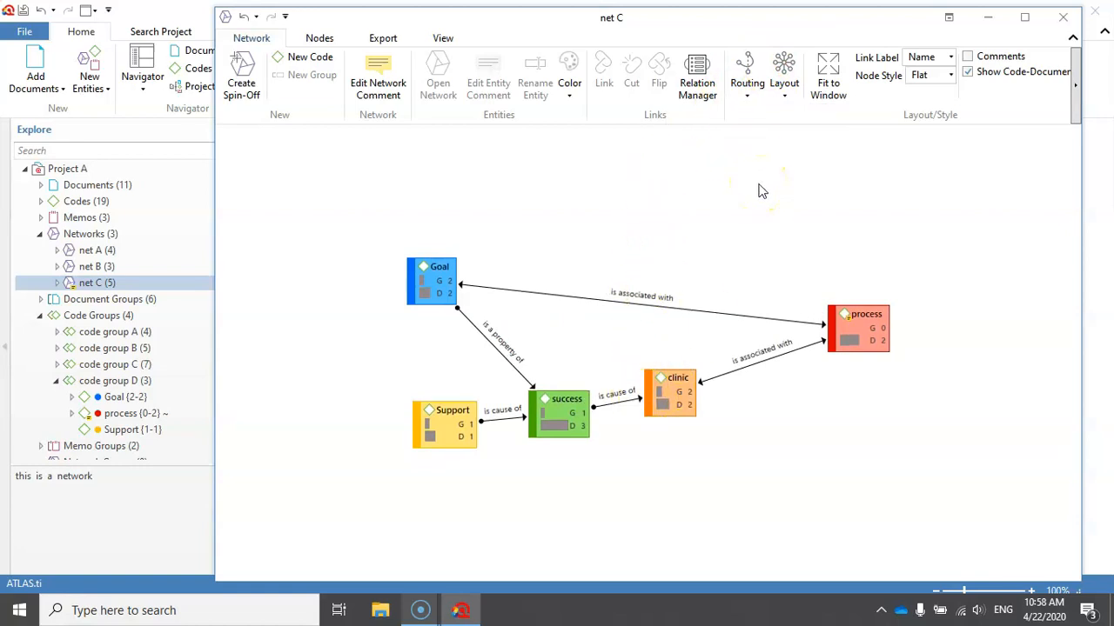
# Step: Apply the Gradient node style to the network's nodes
pyautogui.click(852, 327)
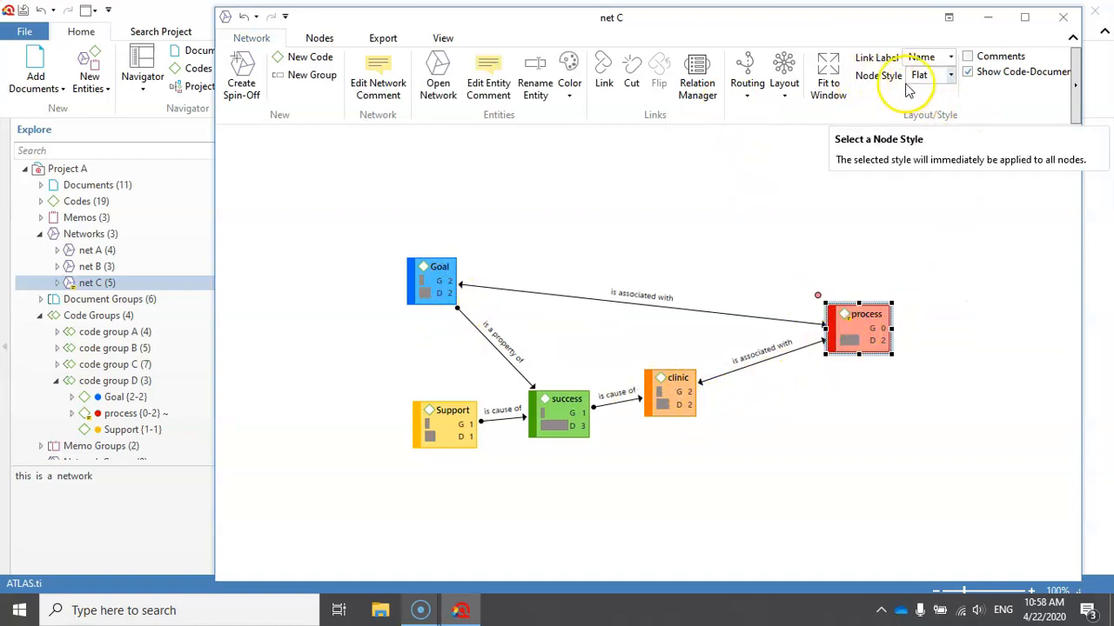
pyautogui.click(952, 77)
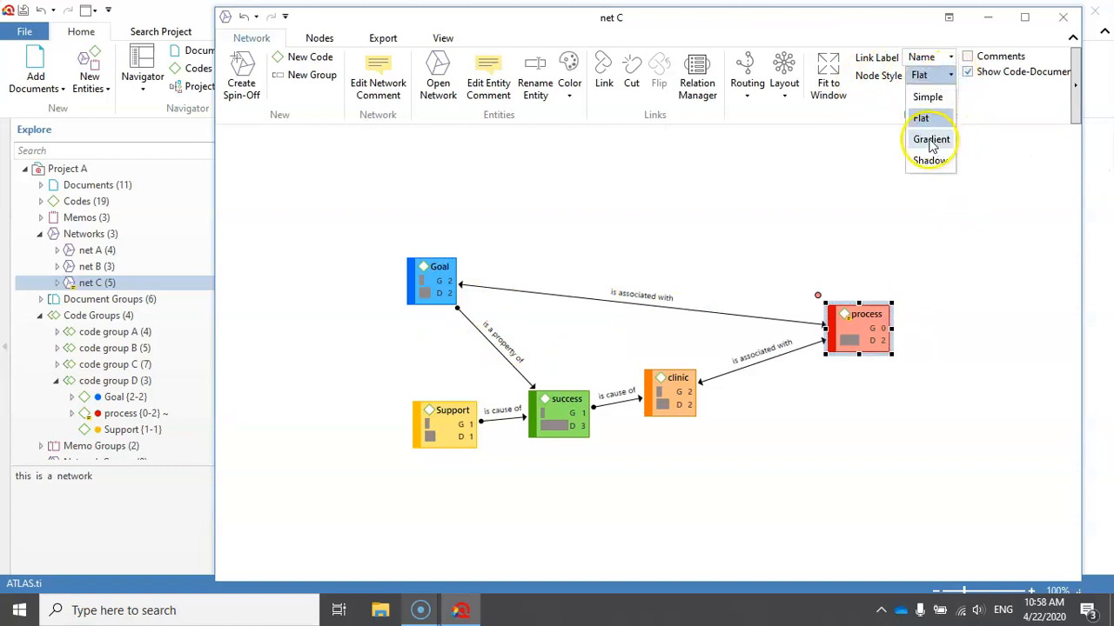
pyautogui.click(930, 139)
# Step: Apply the Shadow node style to all nodes and fit the network to the window
pyautogui.click(957, 75)
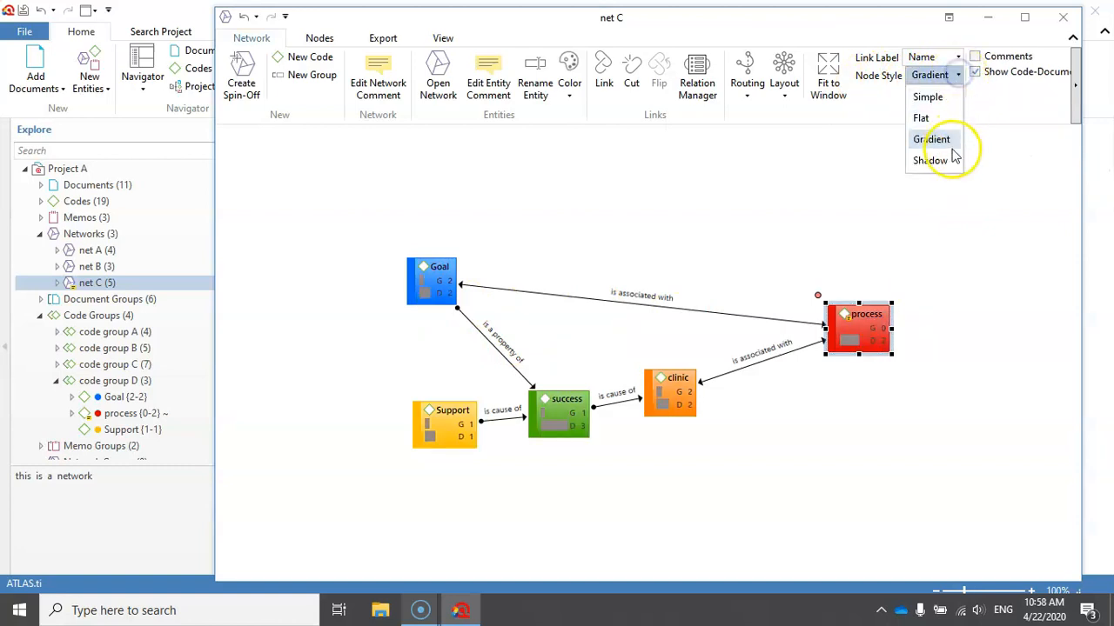
pyautogui.click(946, 163)
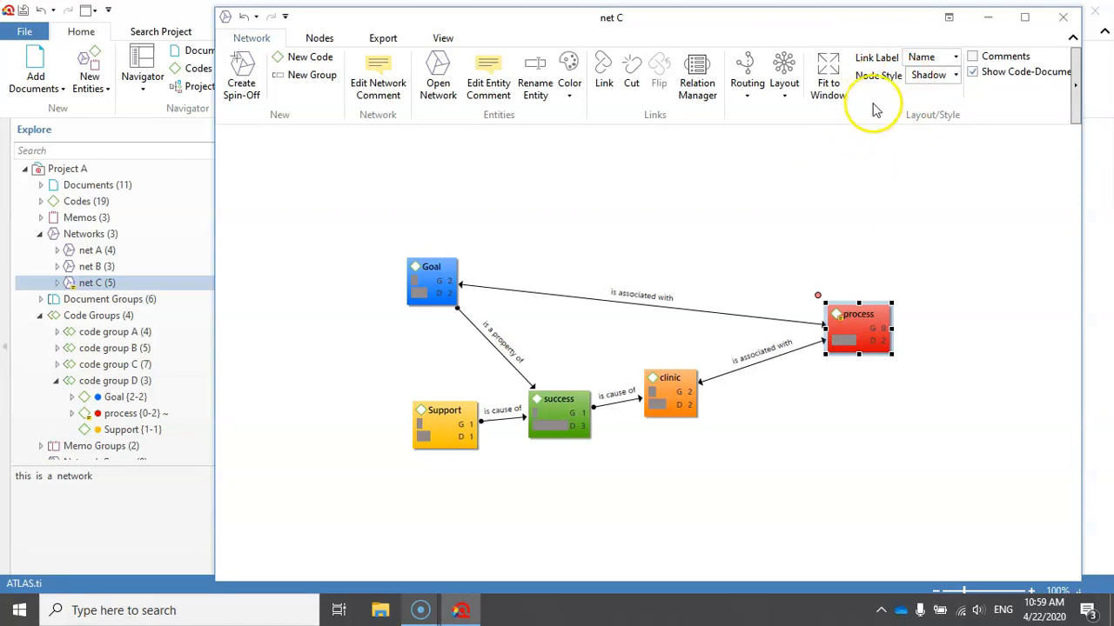
pyautogui.click(829, 68)
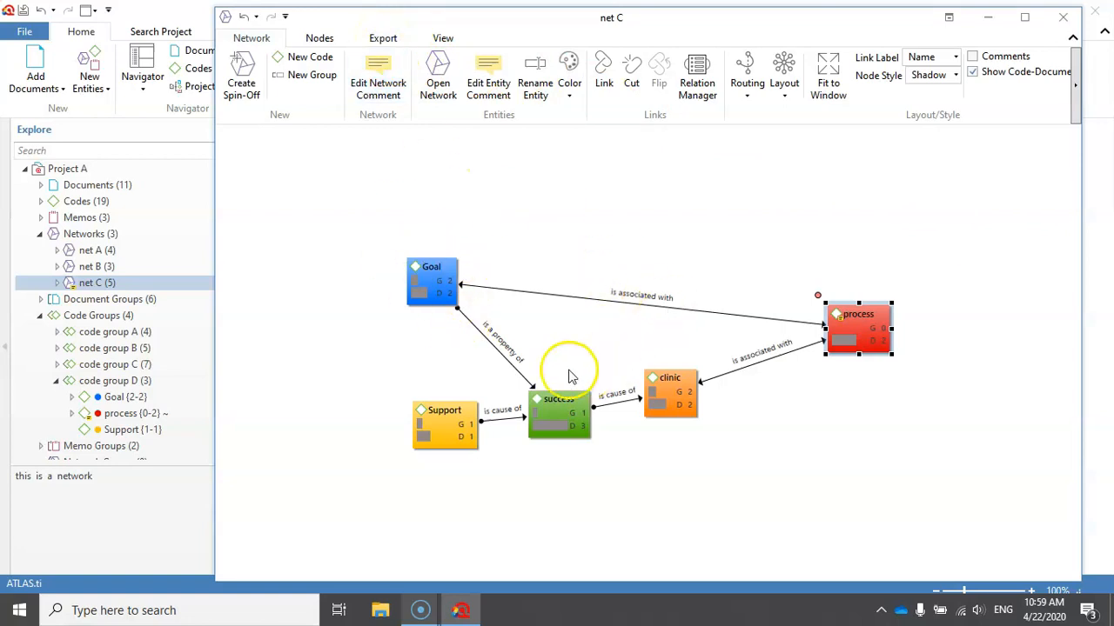
# Step: Export the network as a PNG bitmap named net C to the Desktop
pyautogui.click(384, 39)
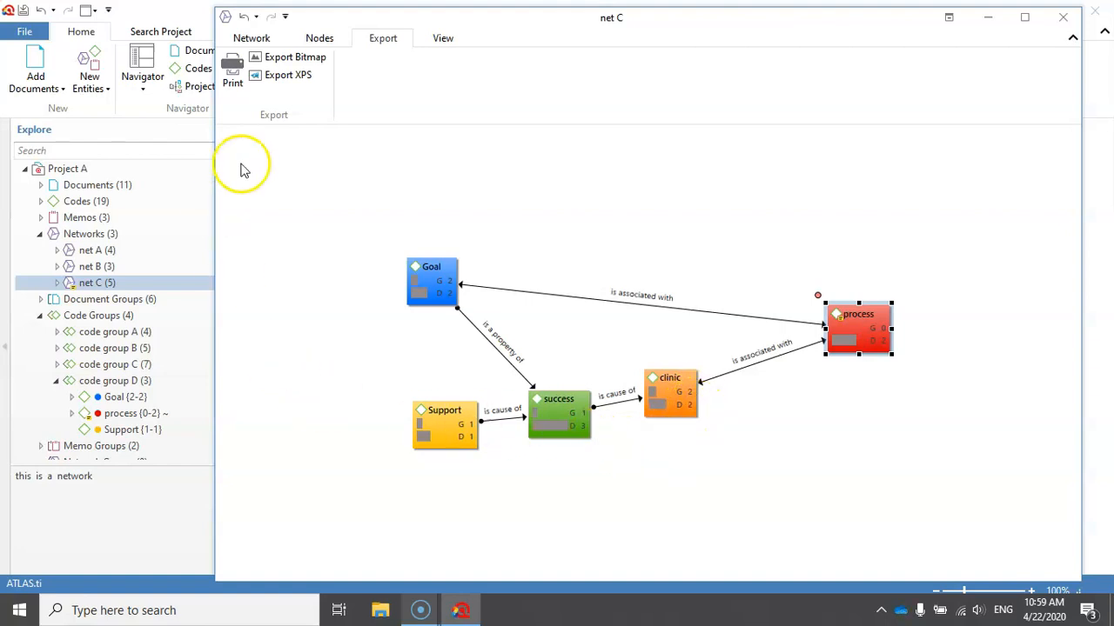
pyautogui.click(281, 61)
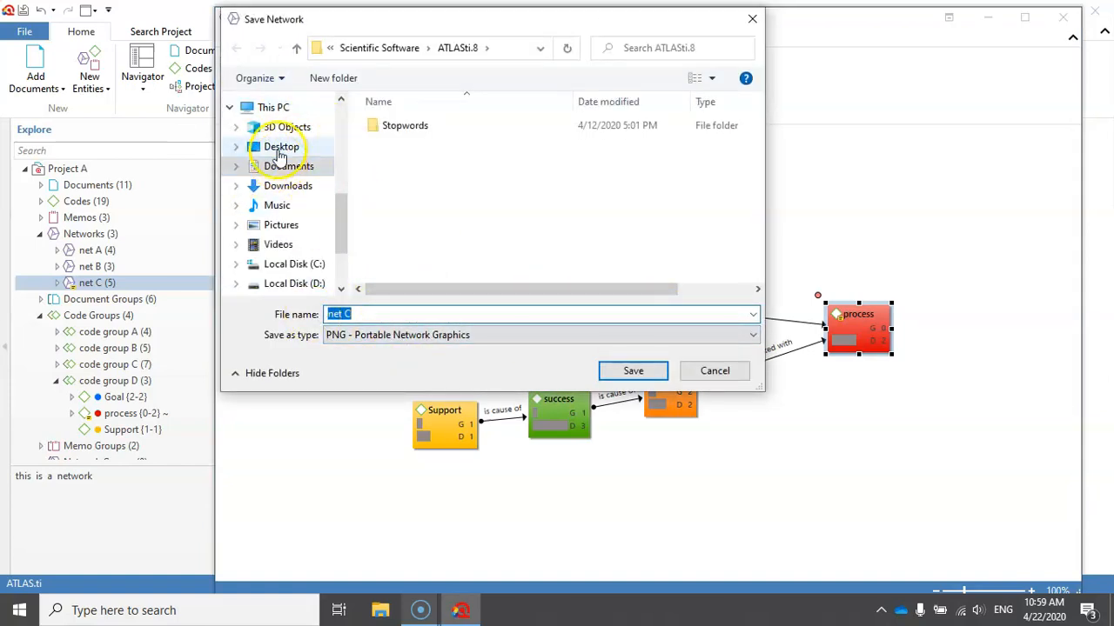
pyautogui.click(281, 147)
pyautogui.click(640, 373)
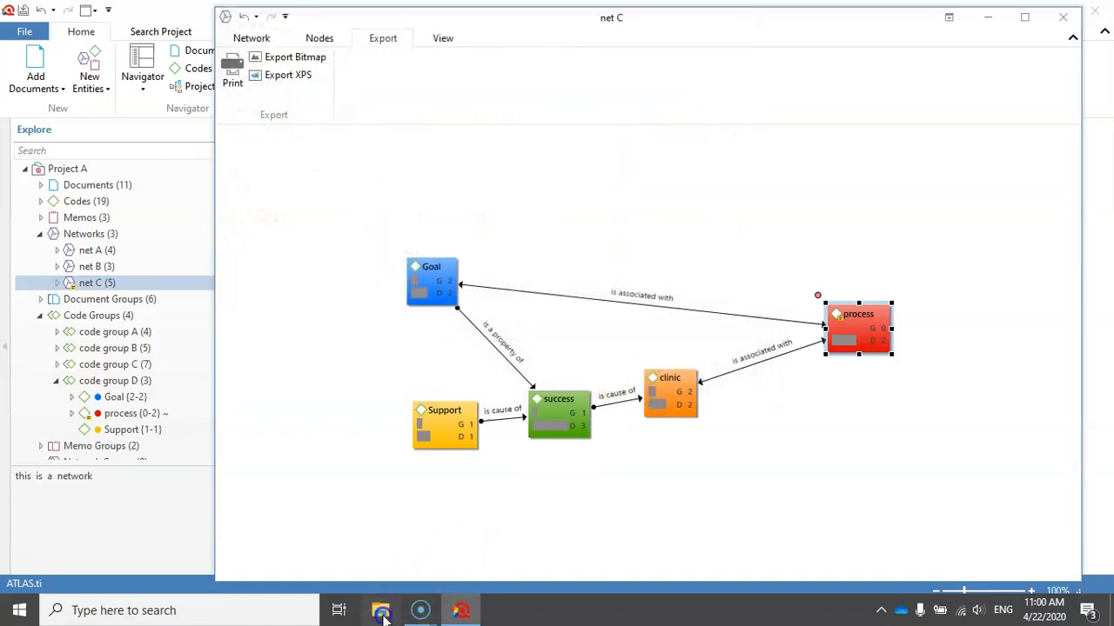
# Step: Open the exported net C image from the Desktop and compare its nodes with the network in ATLAS.ti
pyautogui.doubleClick(341, 122)
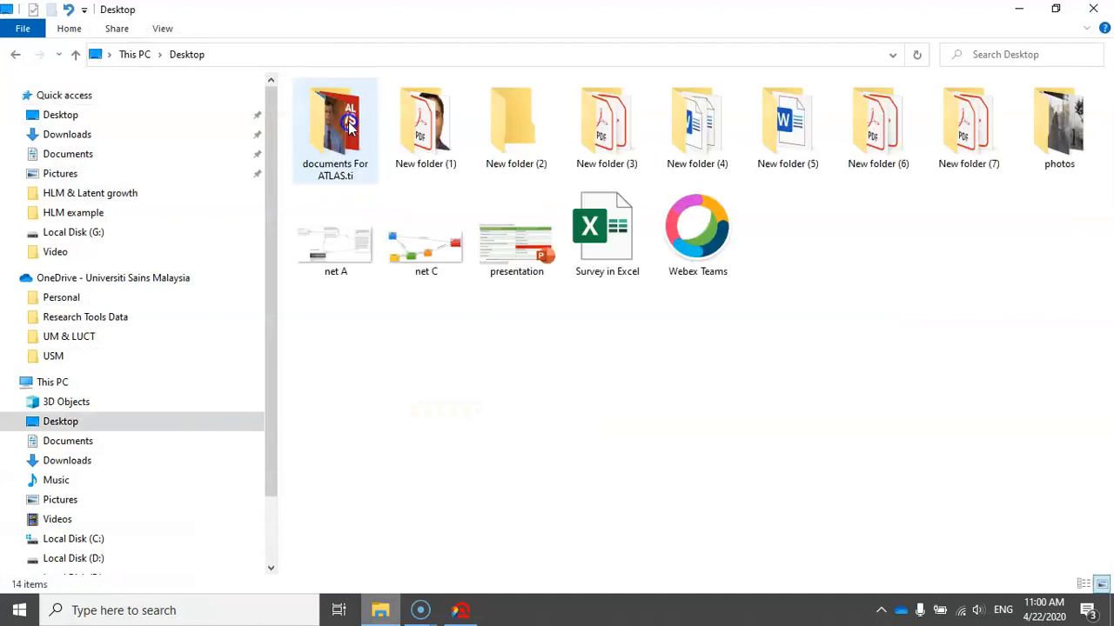
pyautogui.doubleClick(419, 244)
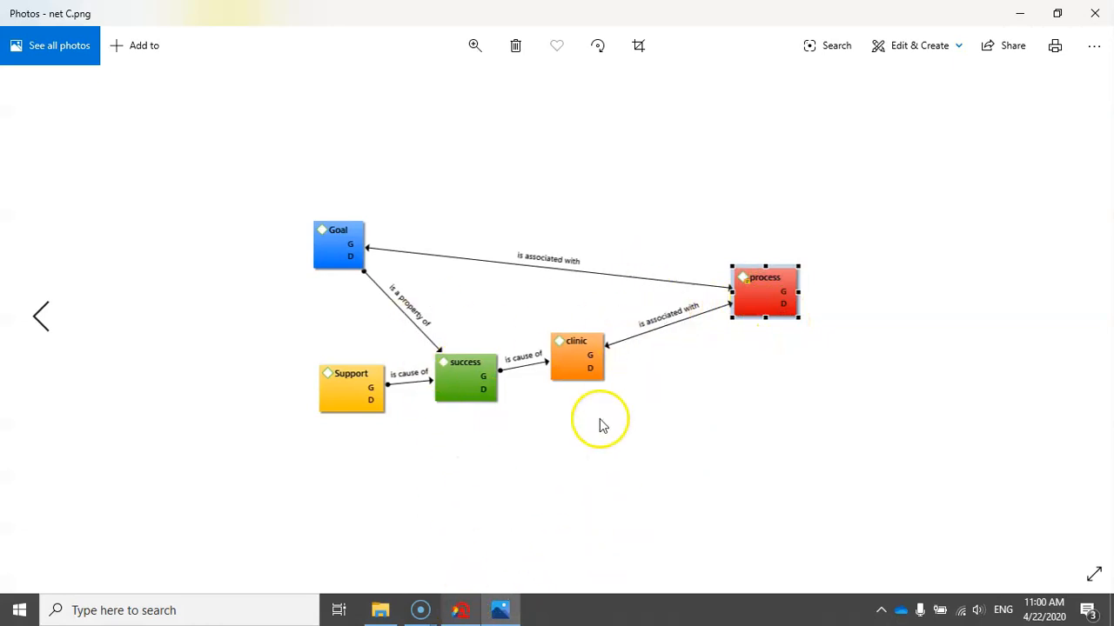
pyautogui.click(459, 615)
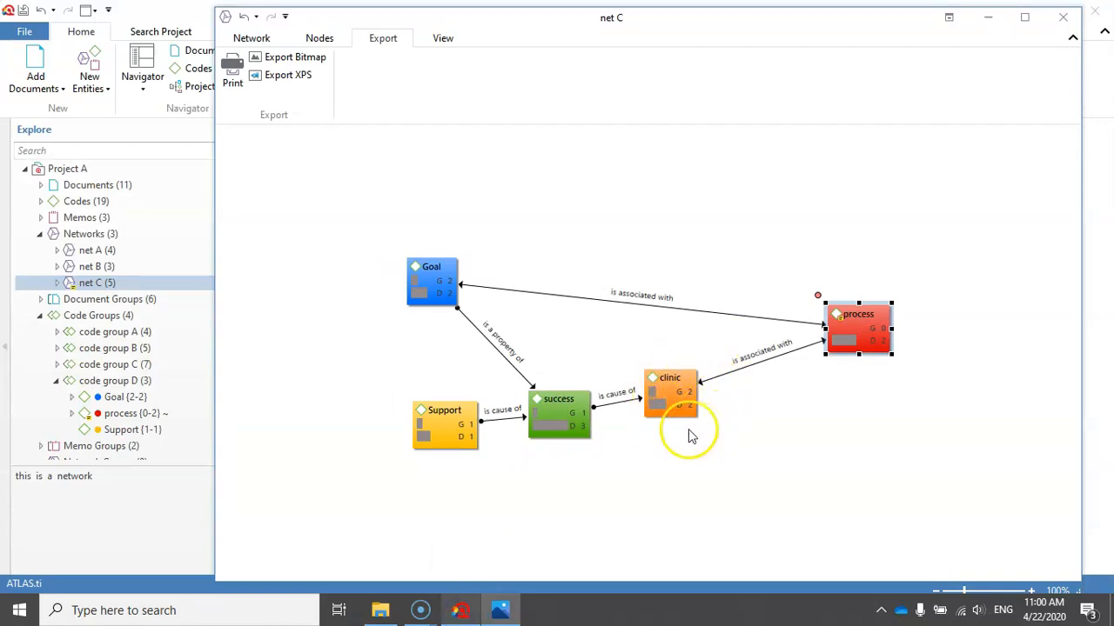
pyautogui.click(504, 610)
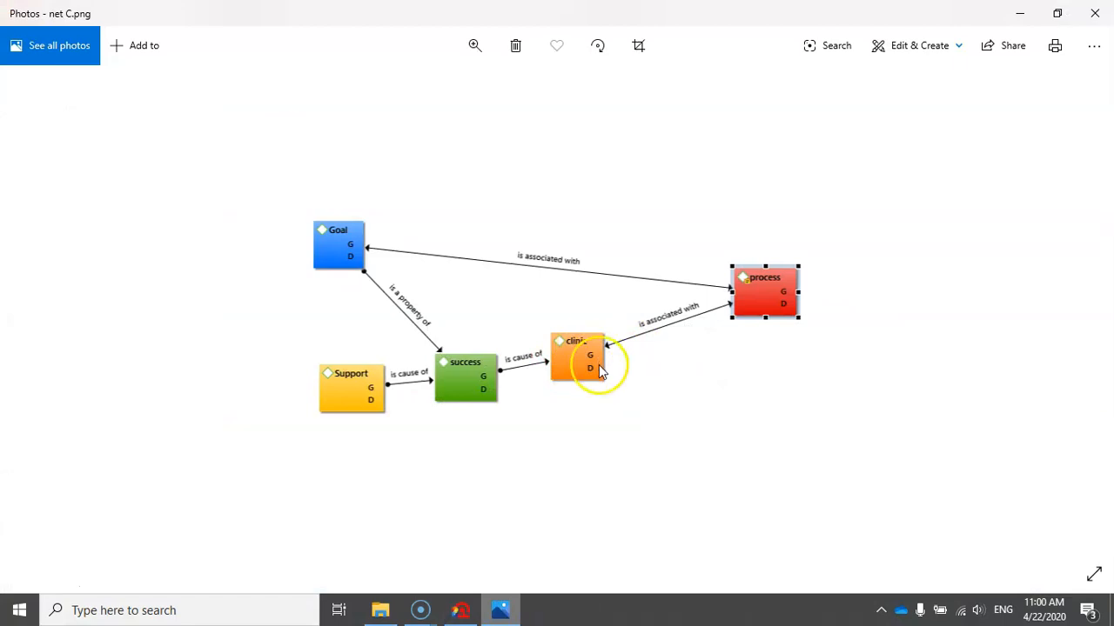
pyautogui.click(483, 615)
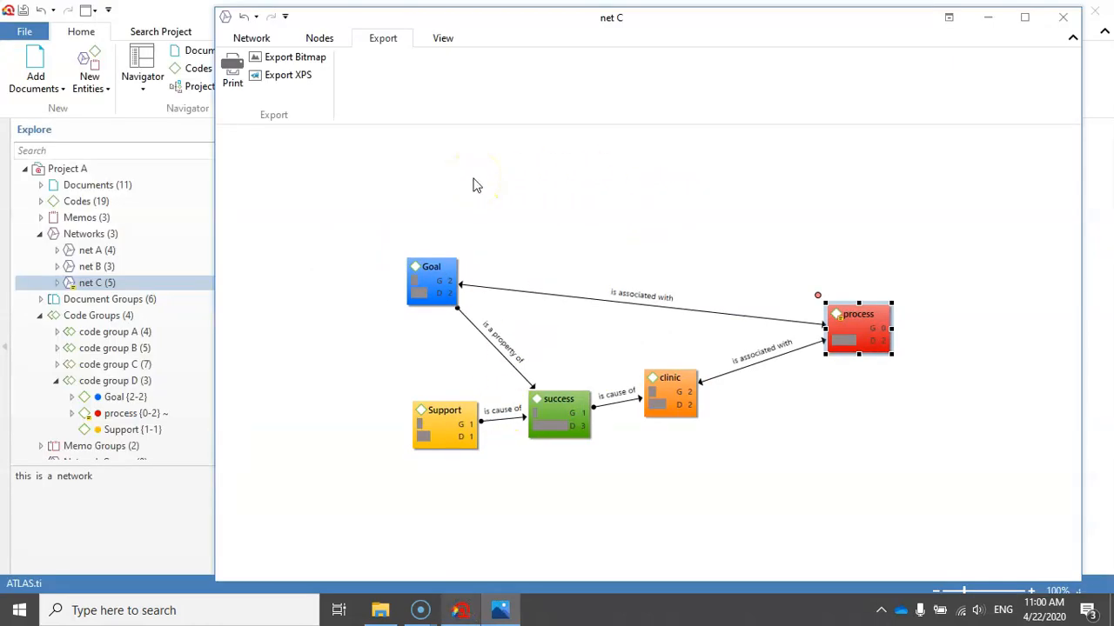
# Step: Open Paint and paste the copied screenshot of the network window into the blank canvas
pyautogui.click(19, 611)
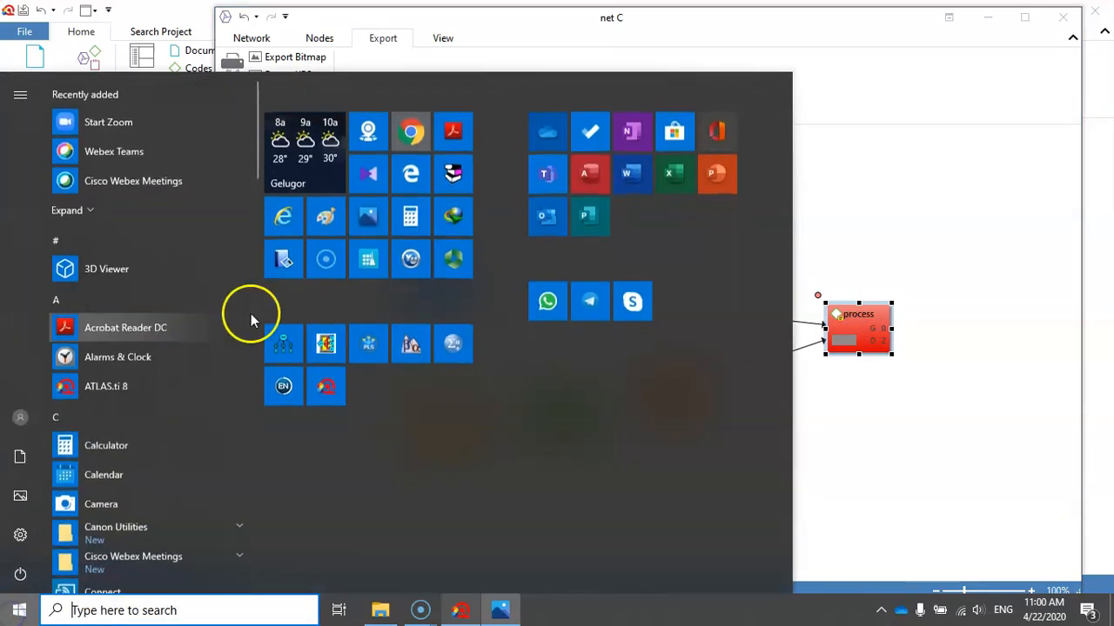
pyautogui.click(323, 216)
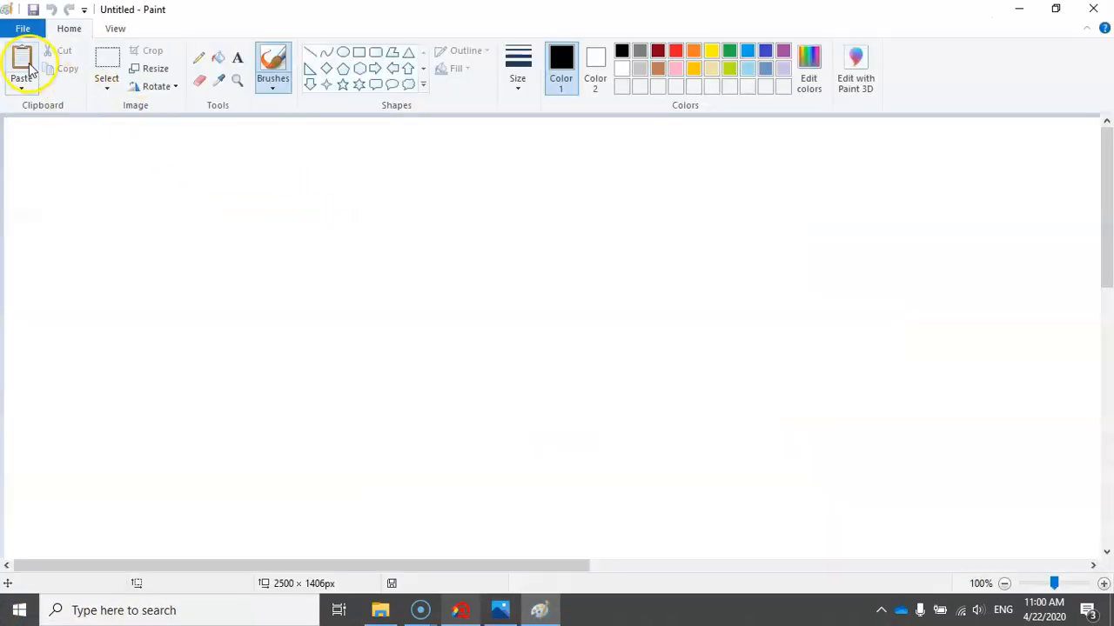
pyautogui.click(23, 68)
# Step: Crop the pasted screenshot to a rectangular selection of about 691 × 360 px around the network diagram
pyautogui.scroll(-2, 653, 350)
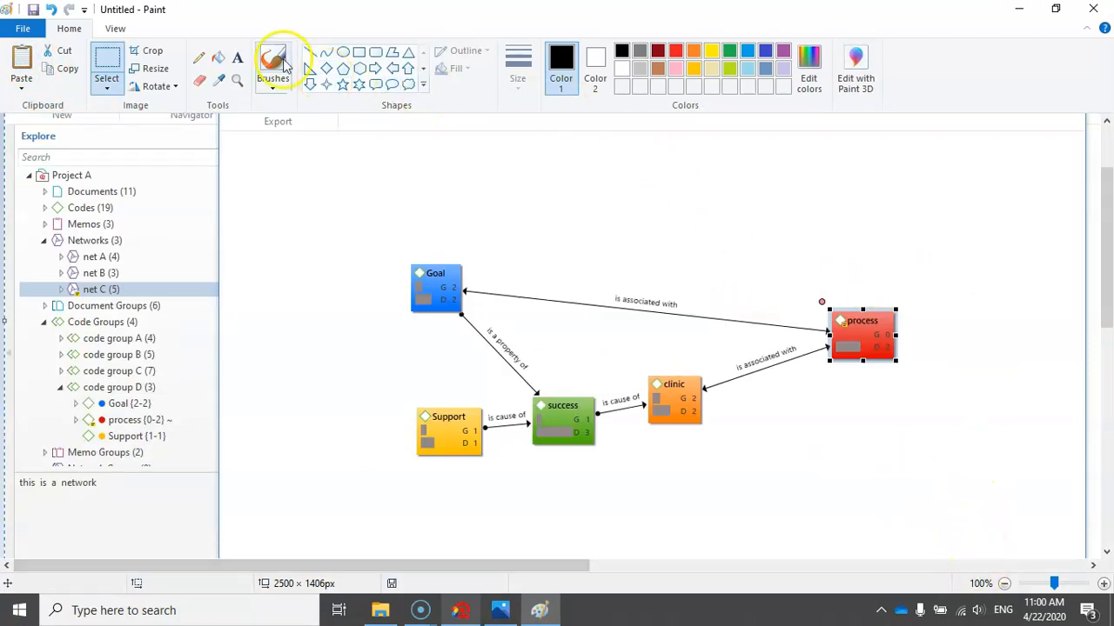
pyautogui.click(107, 82)
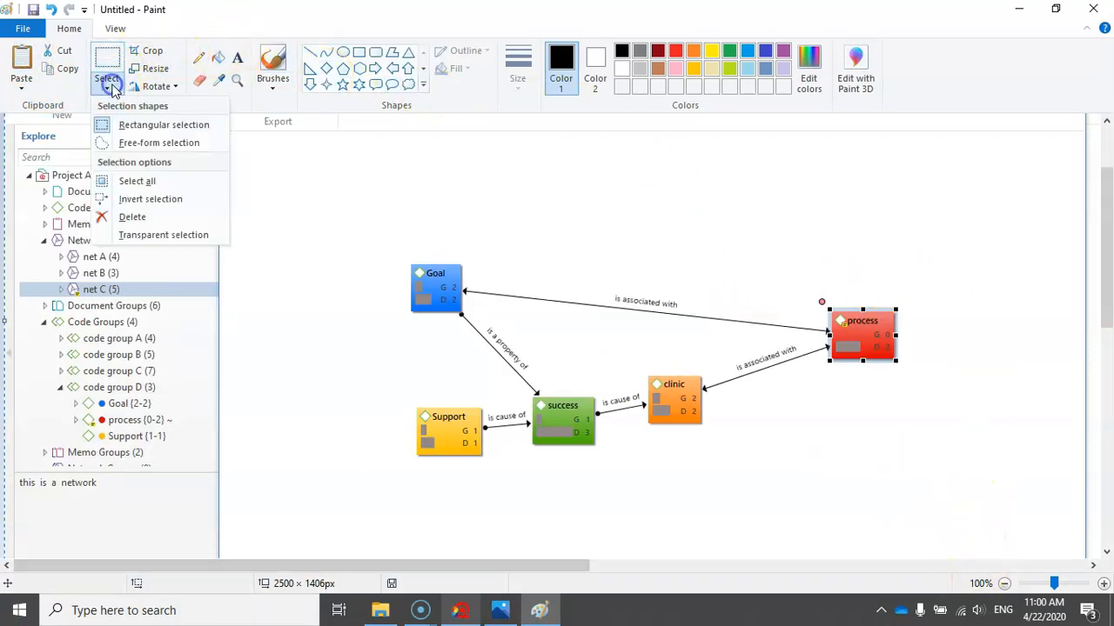
pyautogui.click(520, 432)
pyautogui.click(333, 227)
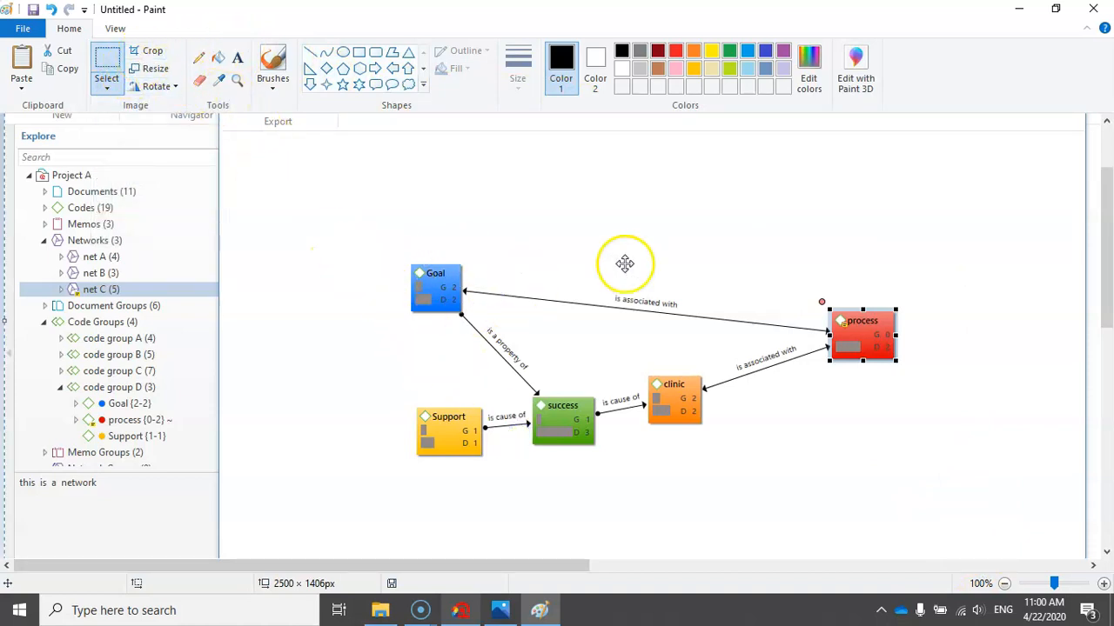
pyautogui.click(107, 83)
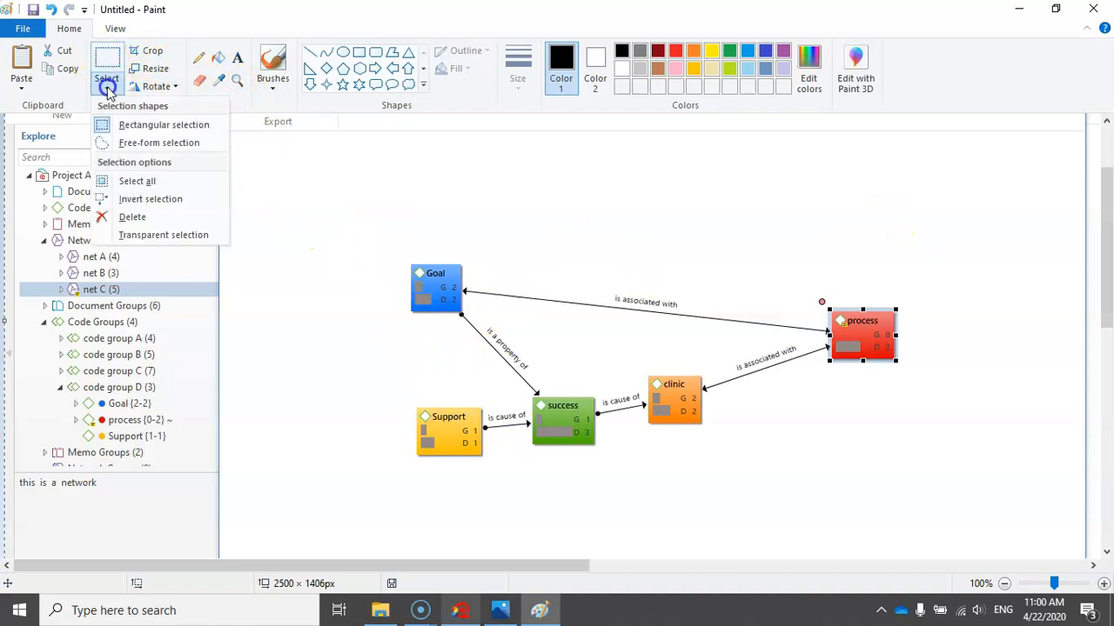
pyautogui.click(128, 126)
pyautogui.moveTo(359, 205); pyautogui.dragTo(923, 498)
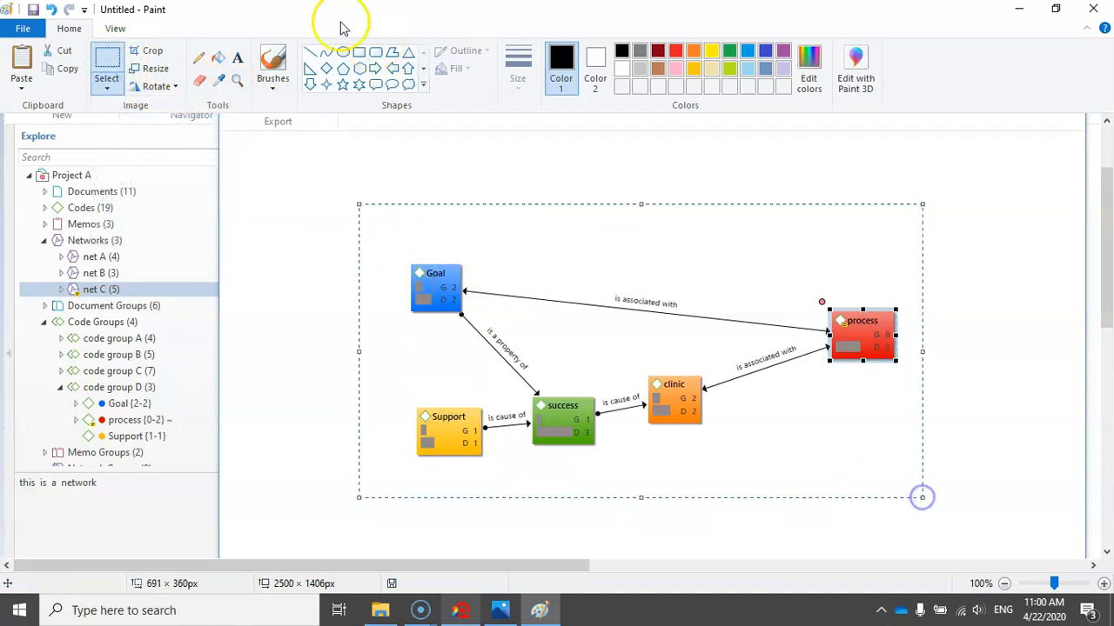
pyautogui.click(149, 53)
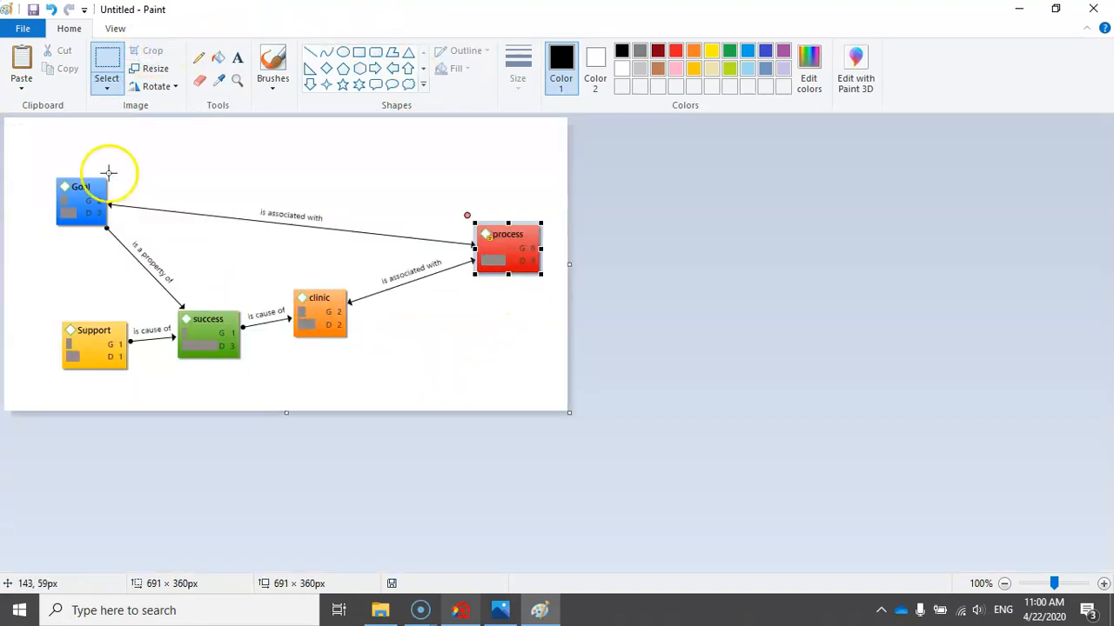
# Step: Save the cropped network image to the Desktop as a PNG file named Untitled
pyautogui.click(23, 28)
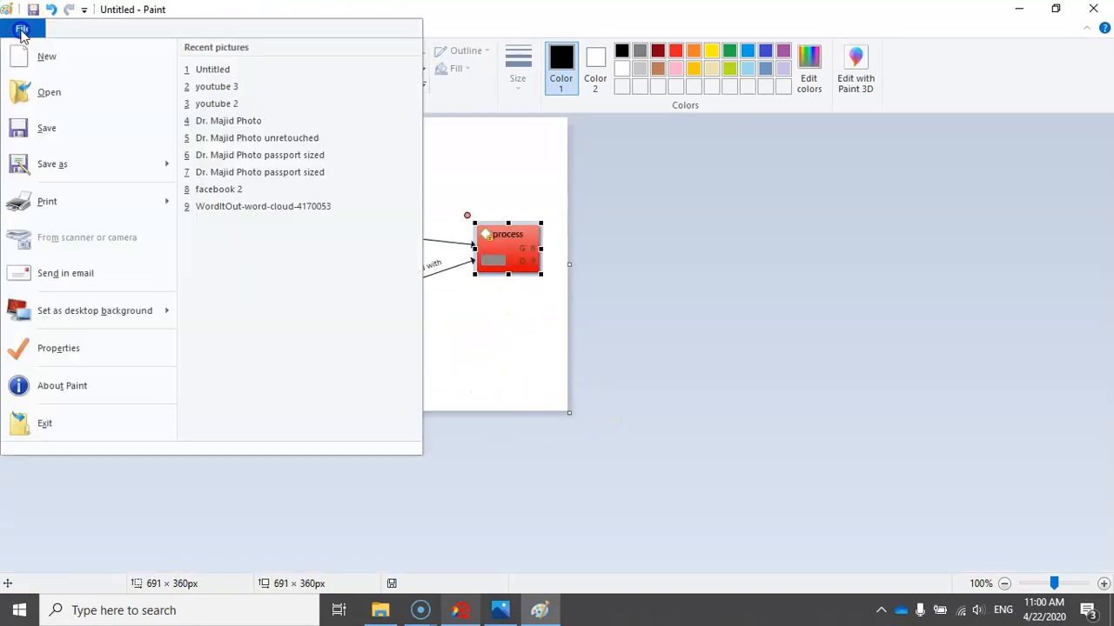
pyautogui.click(90, 167)
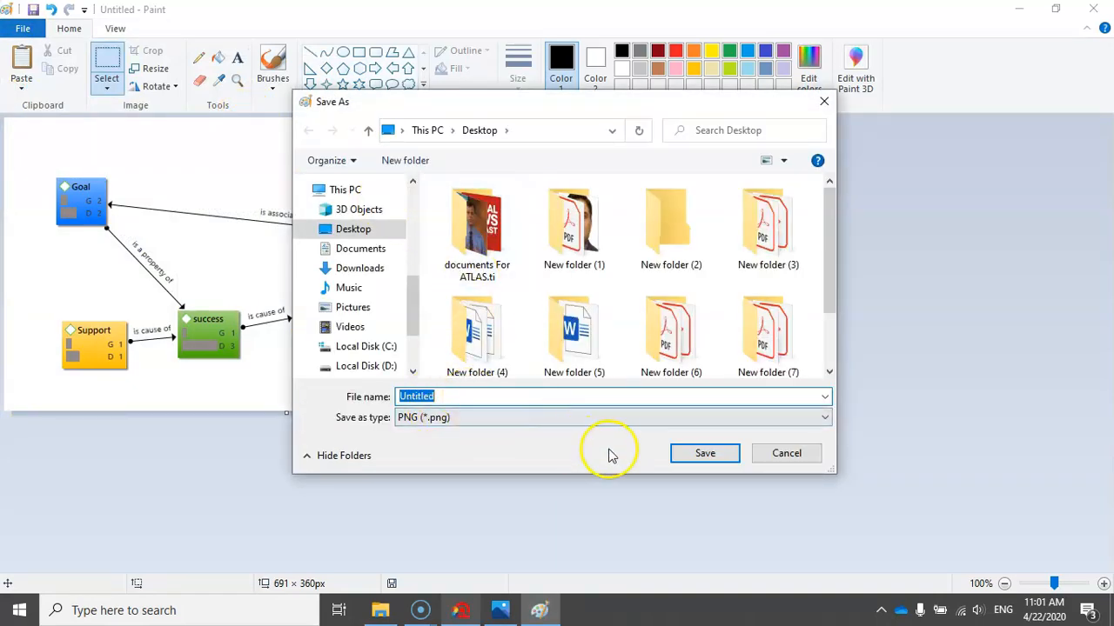
pyautogui.click(690, 451)
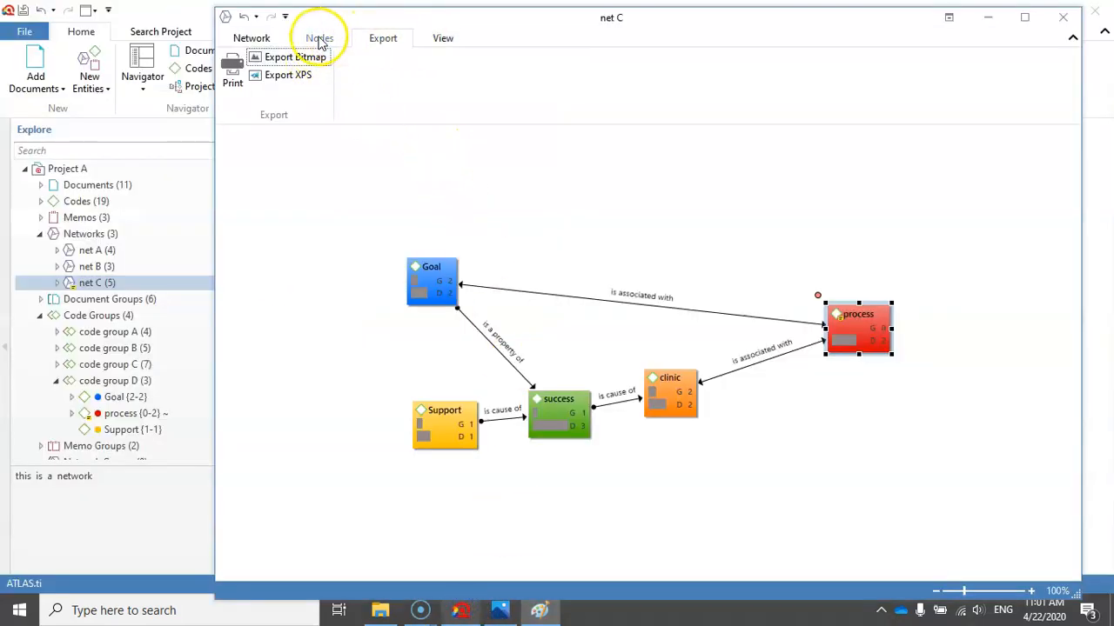
# Step: Return to net C in ATLAS.ti and display the commands for working with its nodes
pyautogui.click(319, 38)
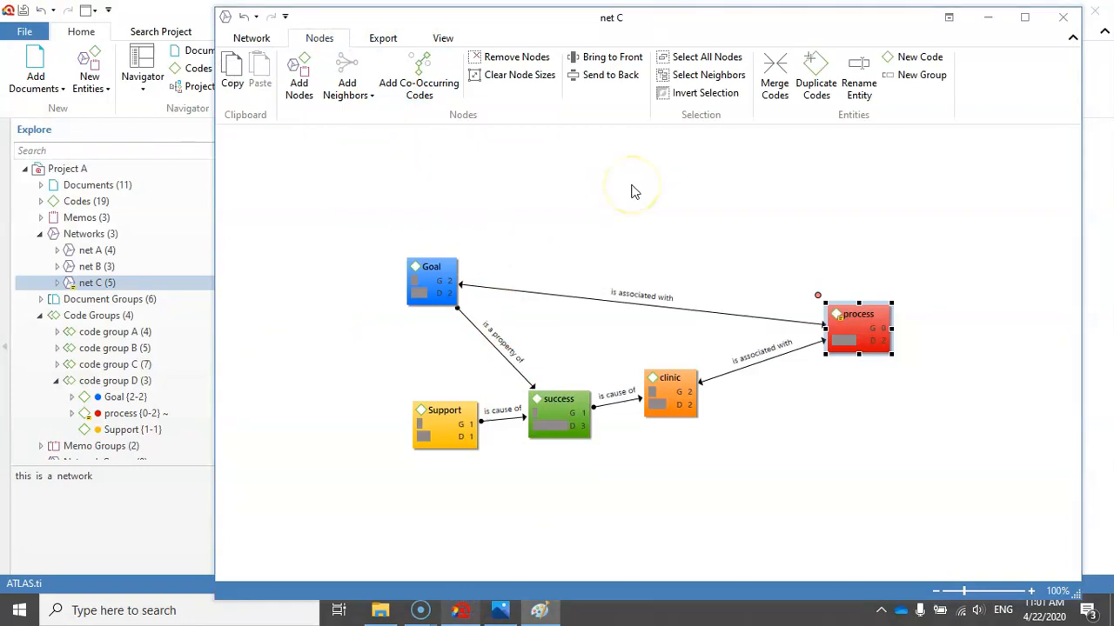